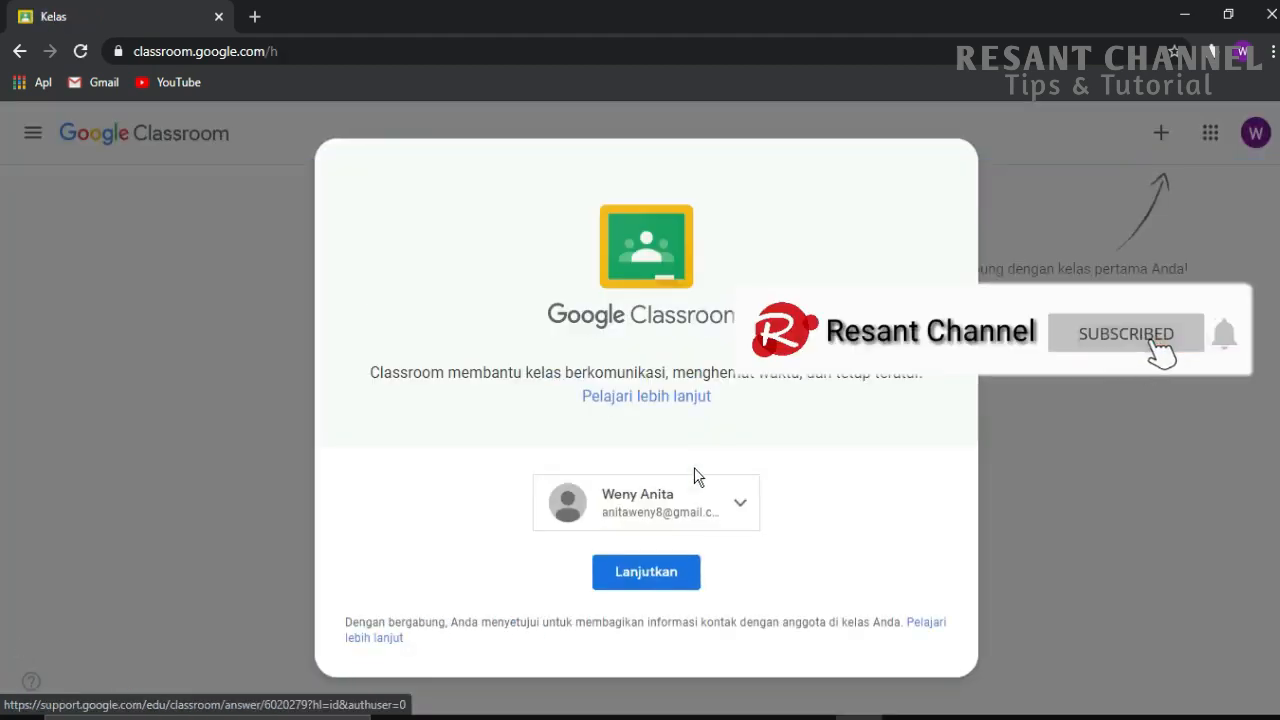
Continue into Classroom and start creating a class, accepting the notice about using it at a school with students.
left_click(640, 578)
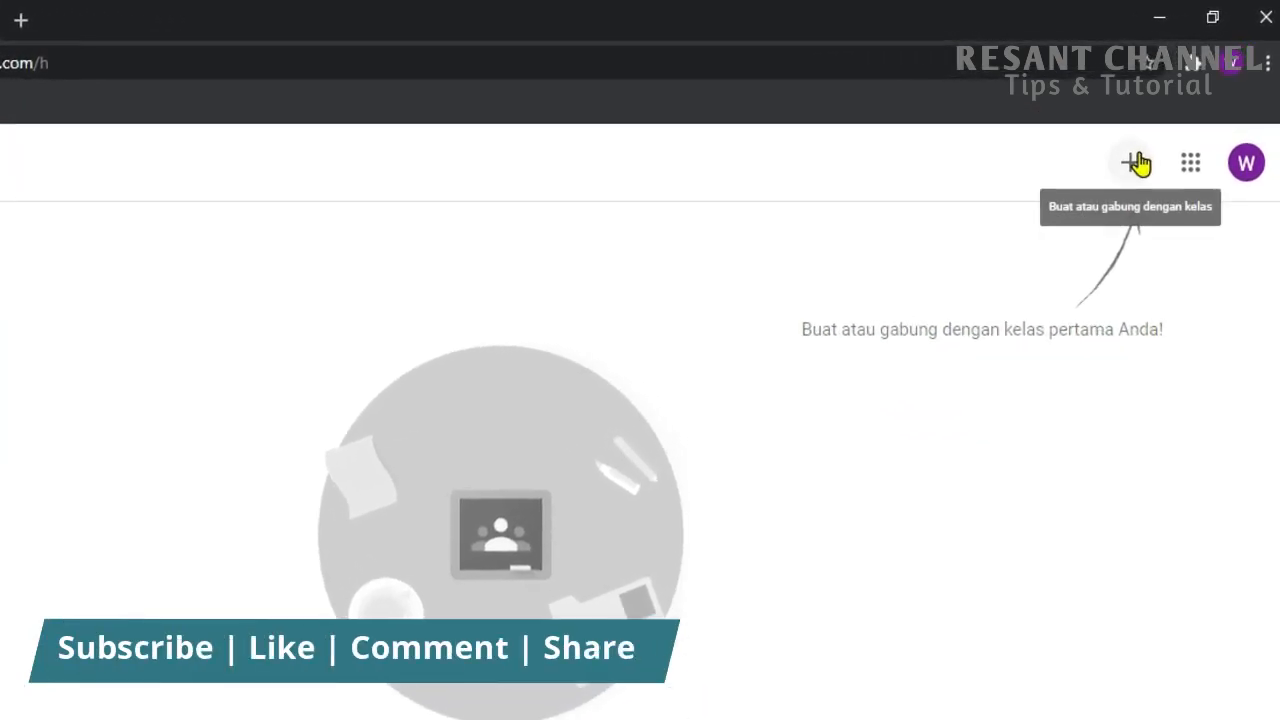
left_click(1115, 182)
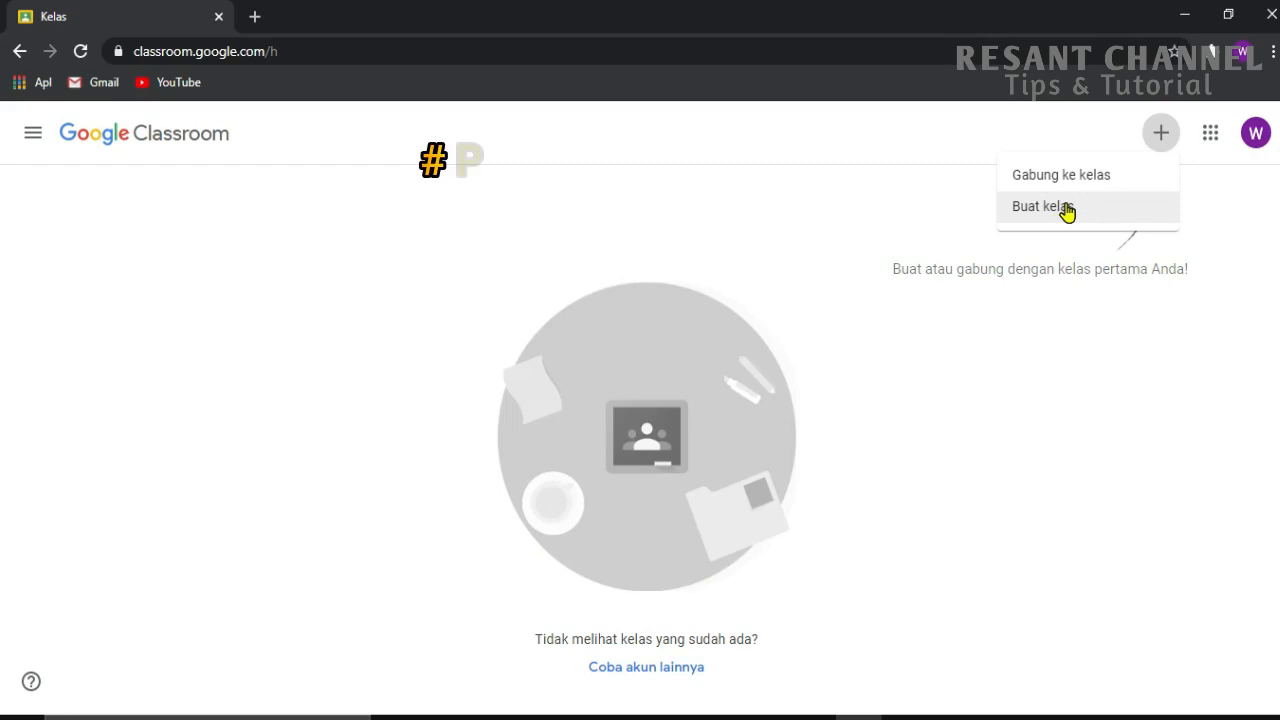
left_click(1060, 210)
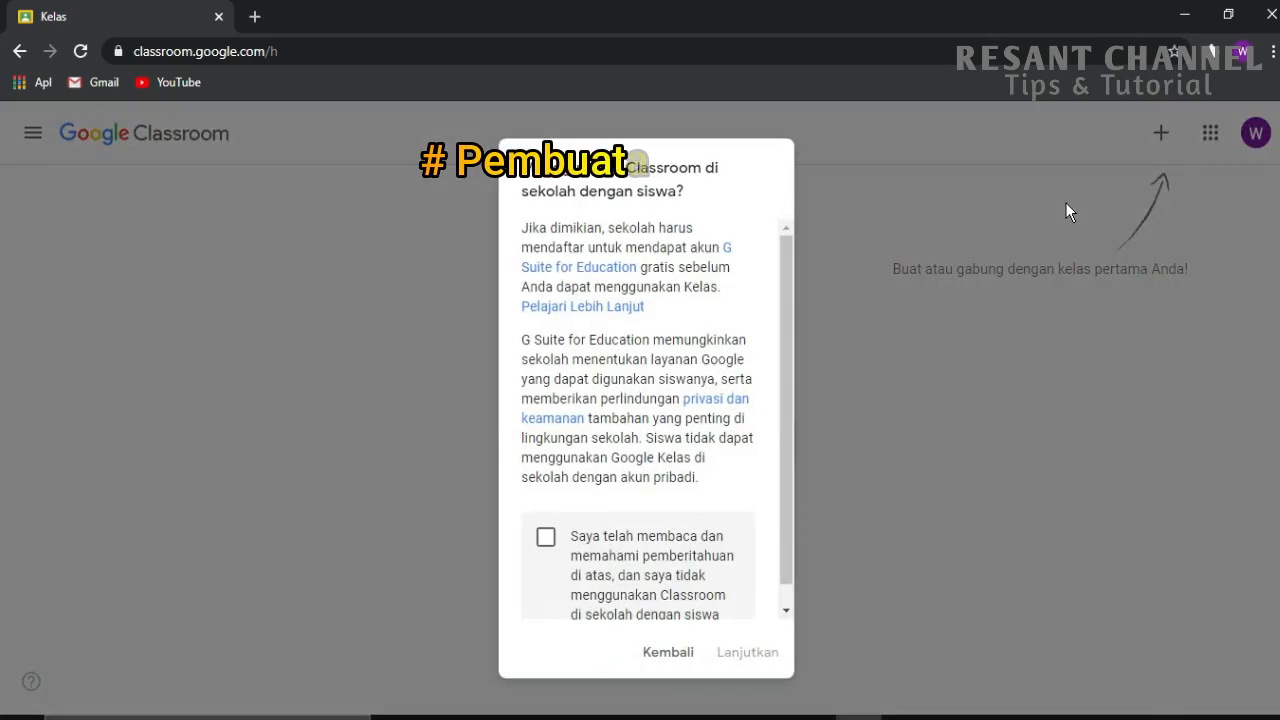
scroll(787, 250, "down", 1)
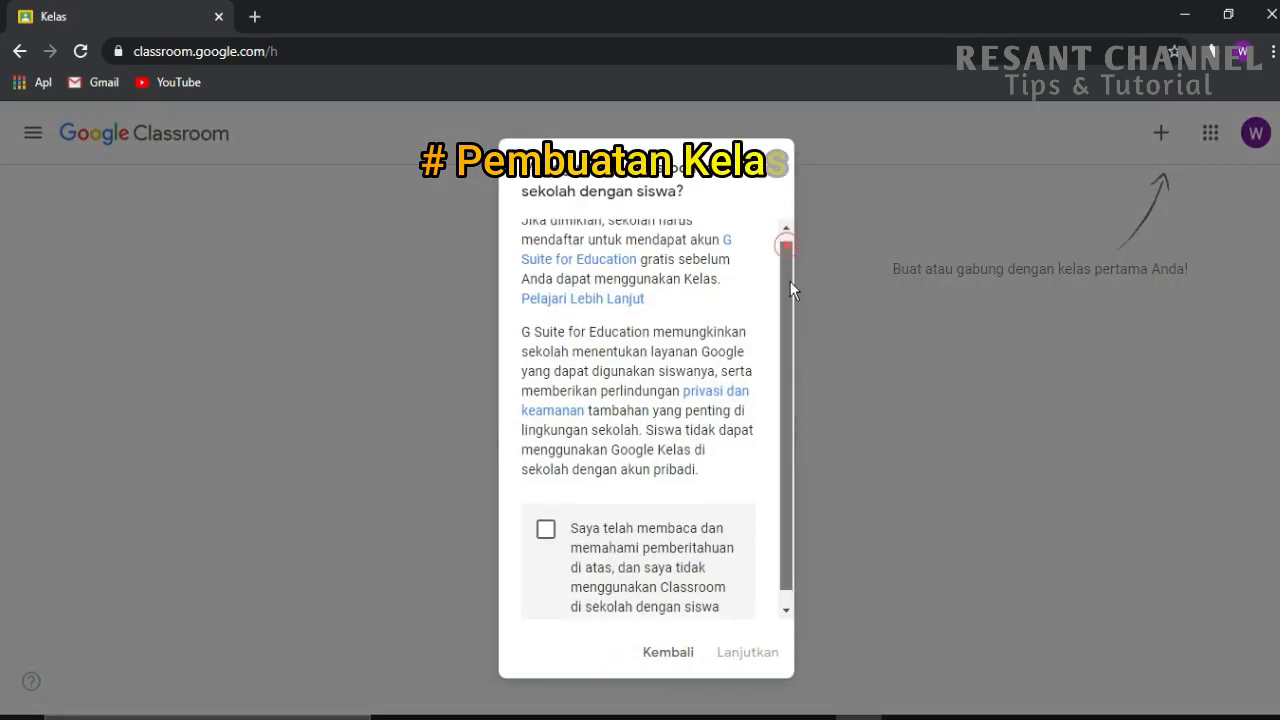
left_click(546, 518)
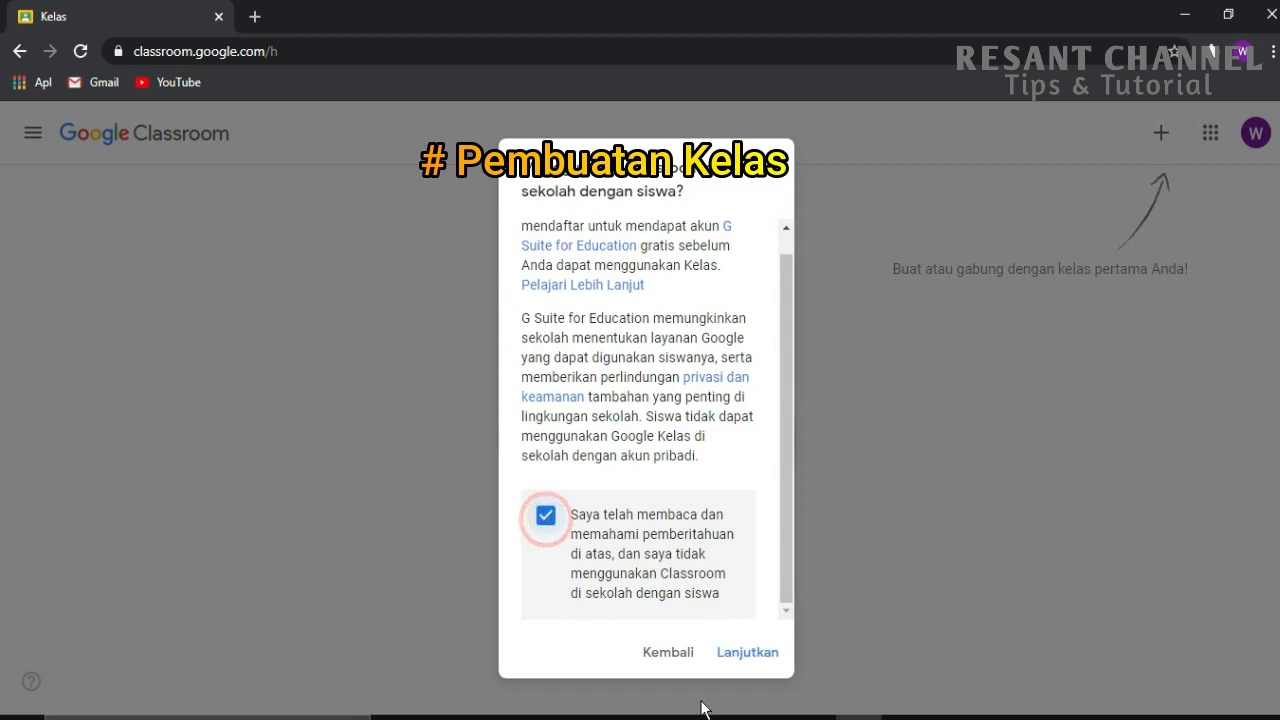
left_click(752, 652)
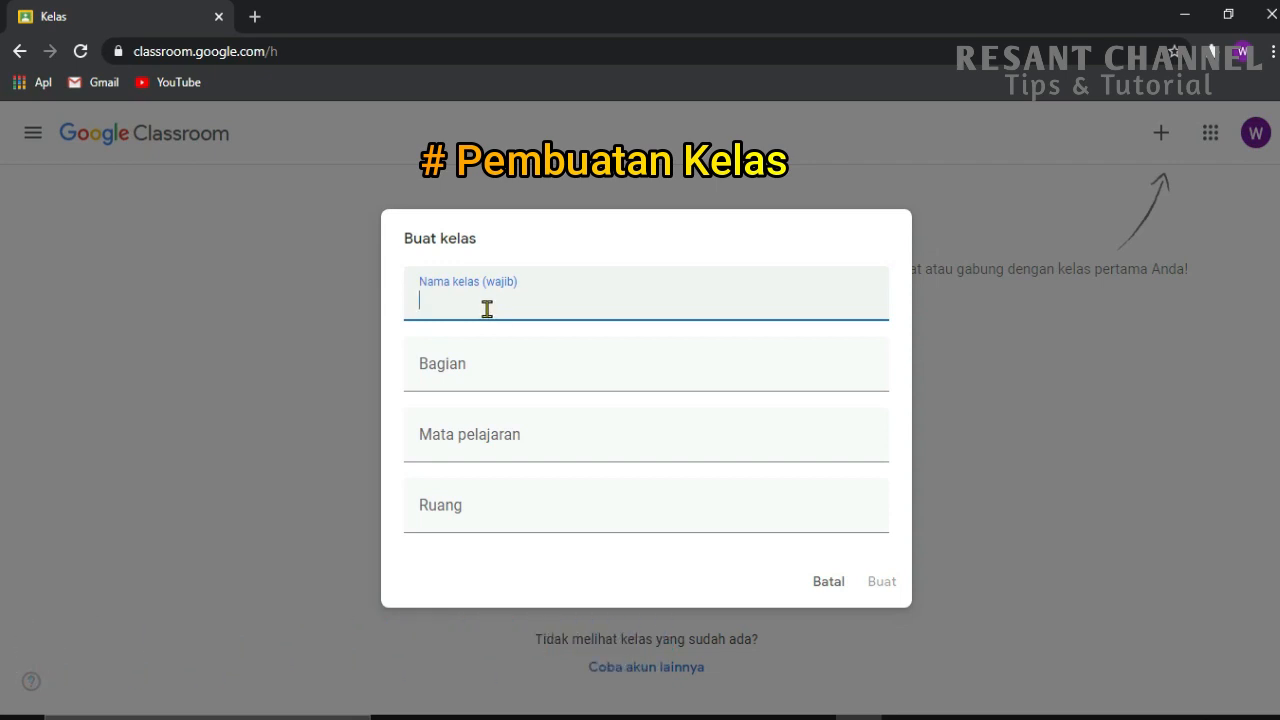
Create the class with the name BAHASA INGGRIS, section KELAS 2SDIT and room 1, without a subject.
type("BAHASA INGGRIS")
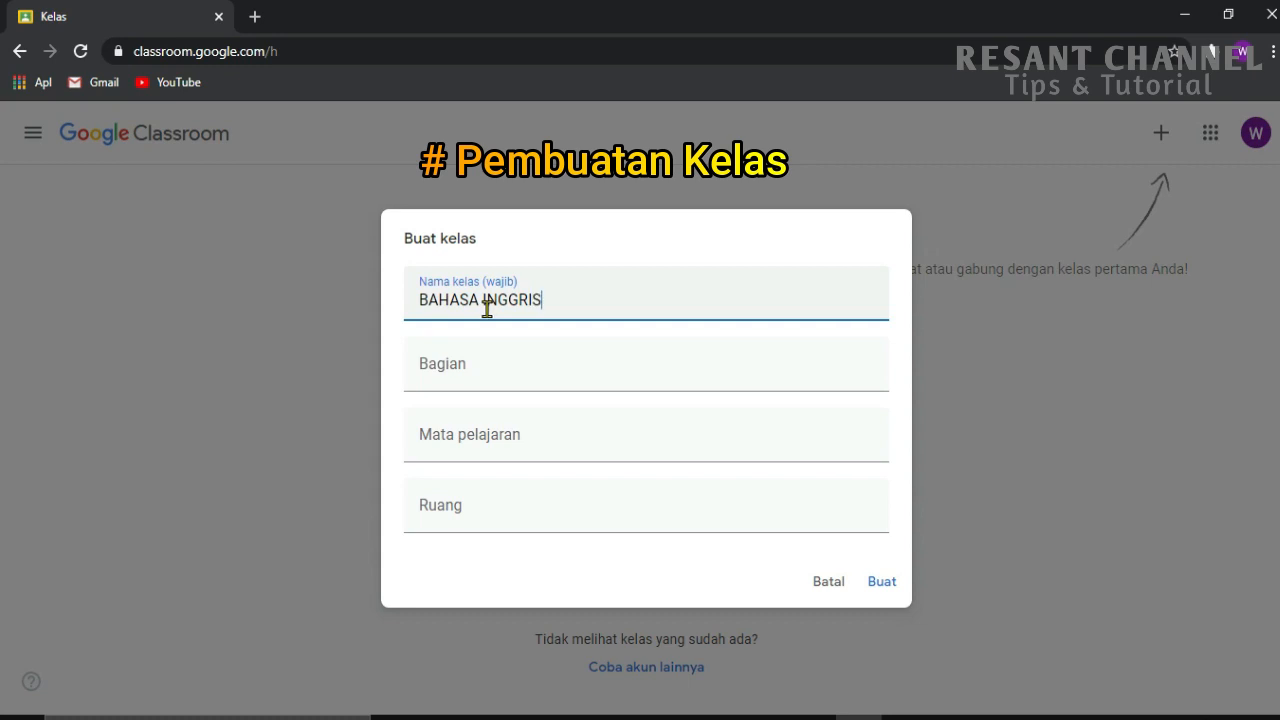
left_click(489, 374)
type("KELAS 2")
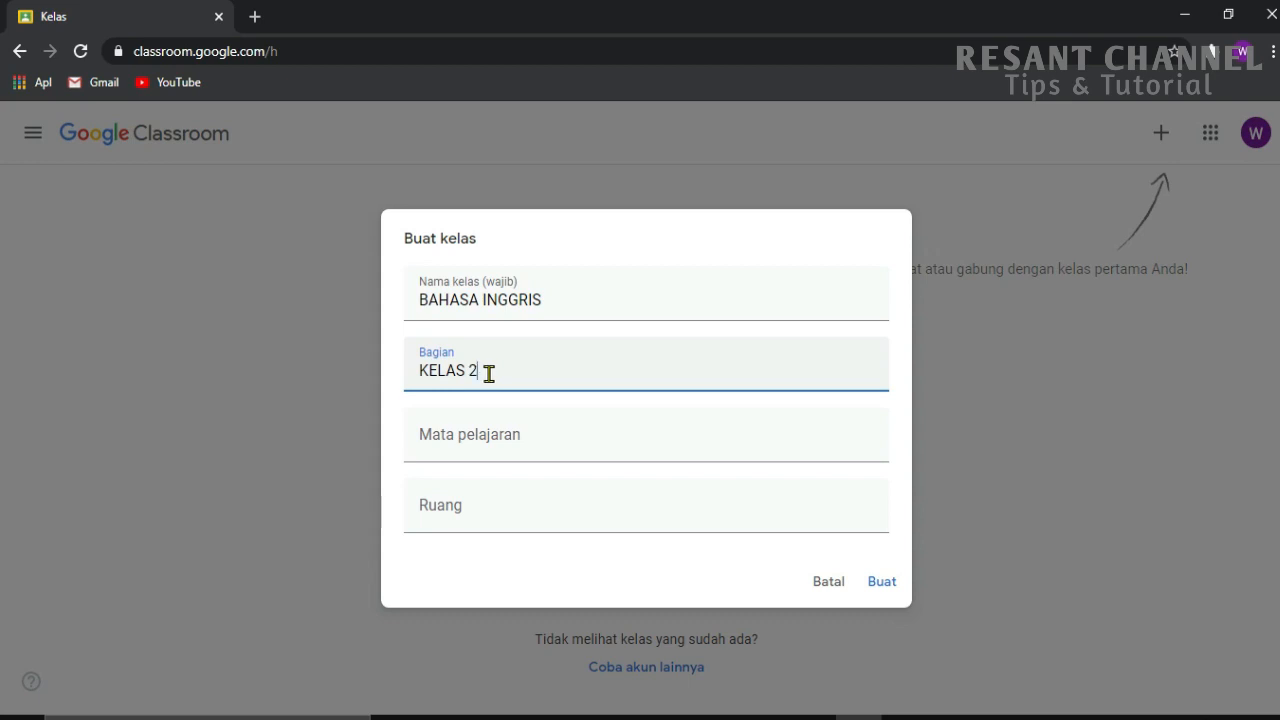
type("SDIT")
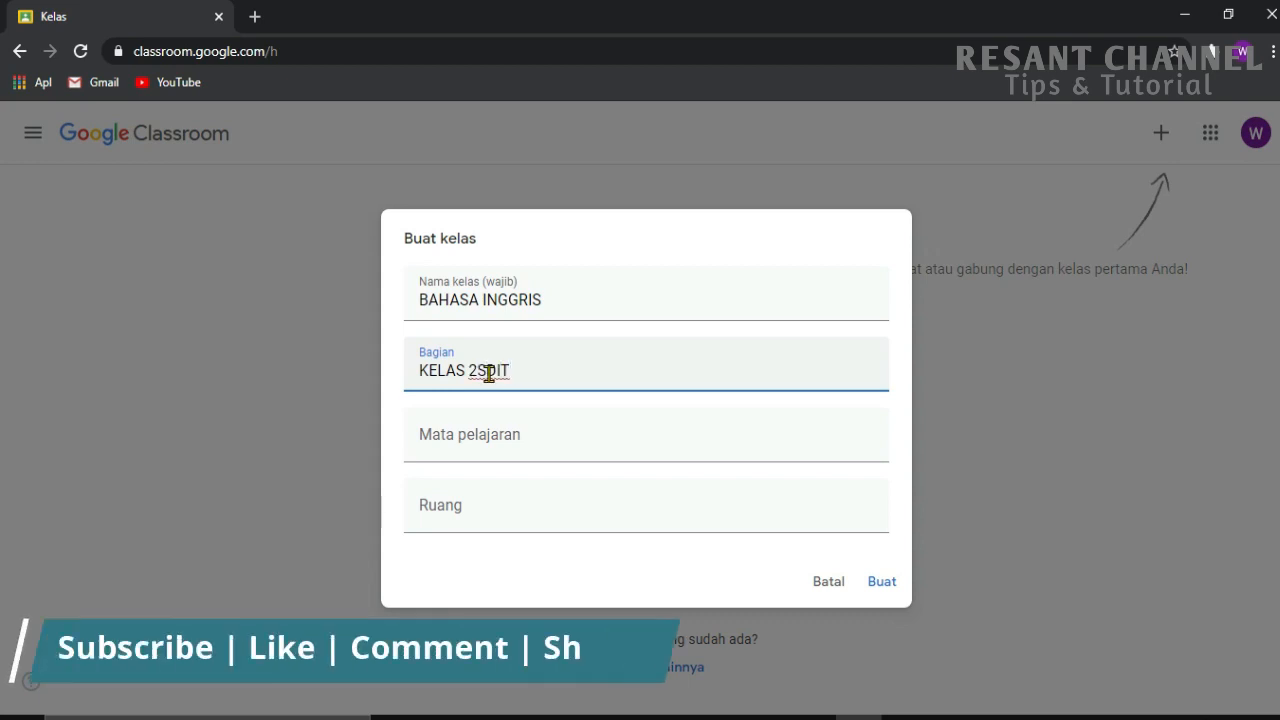
type(" Ah")
key("BackSpace")
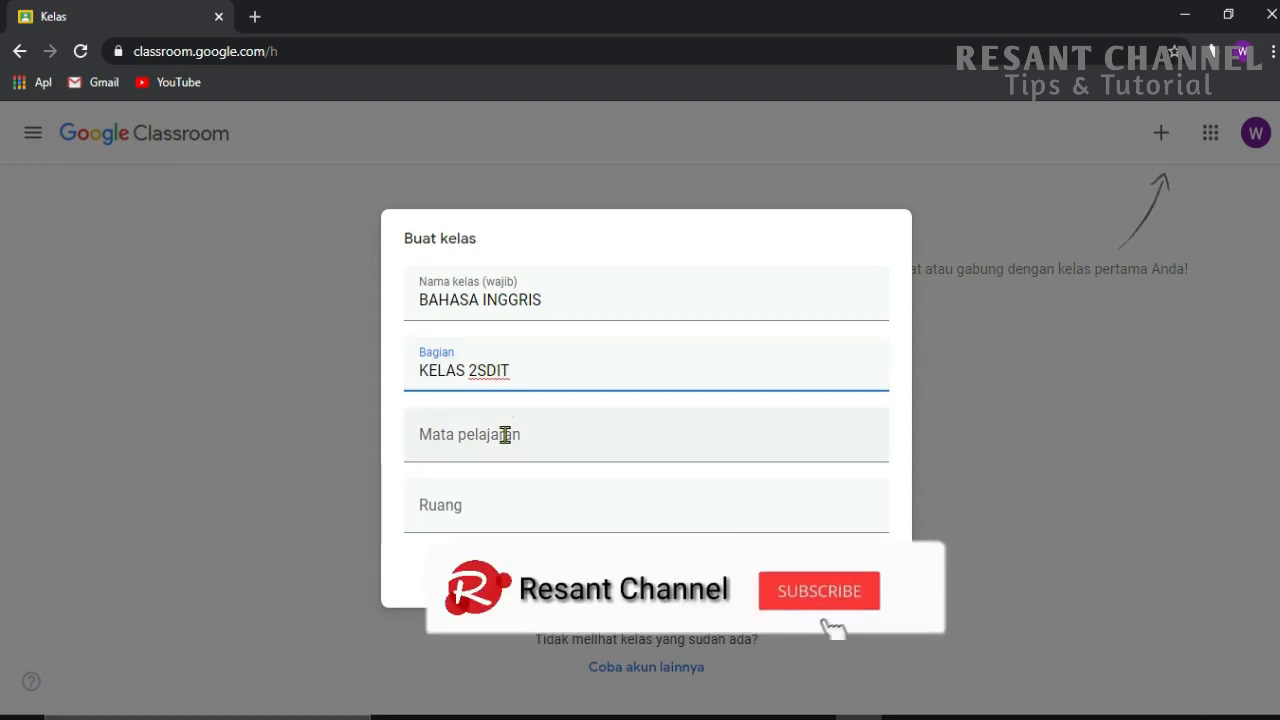
left_click(492, 496)
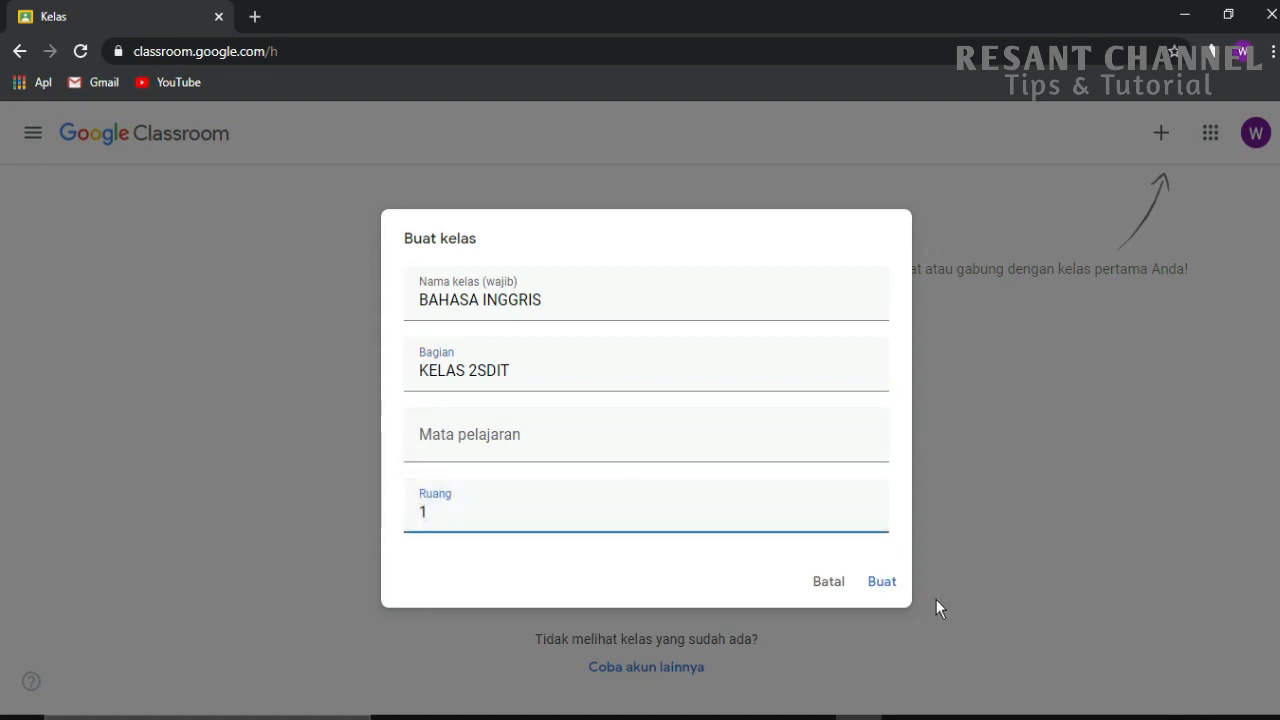
left_click(880, 588)
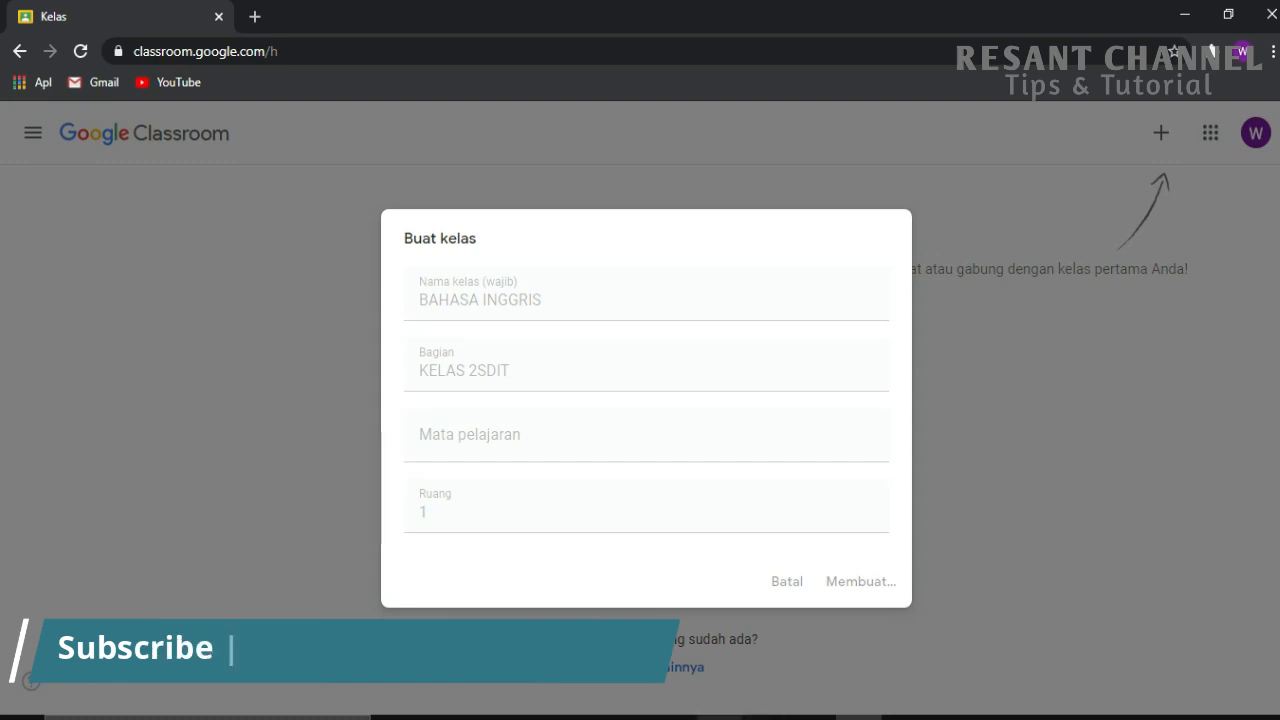
Dismiss the student invitation tip and copy the invitation link from the enlarged class code display.
mouse_move(719, 717)
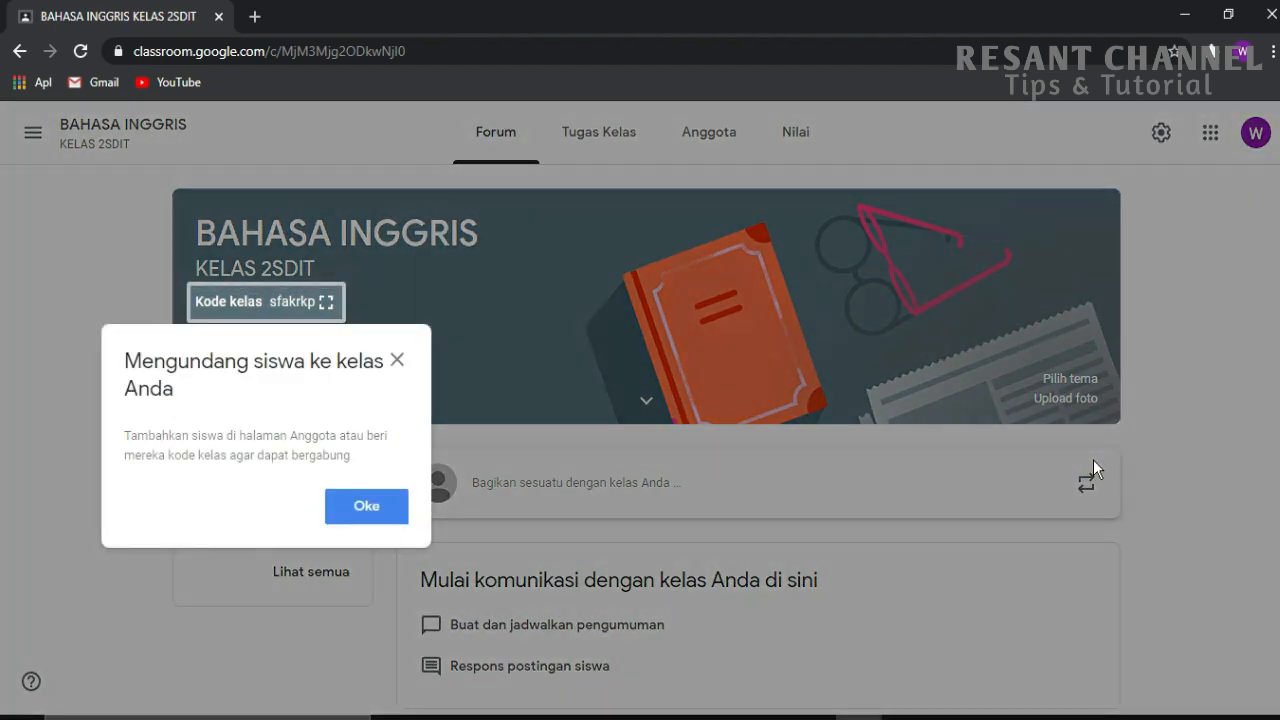
left_click(397, 362)
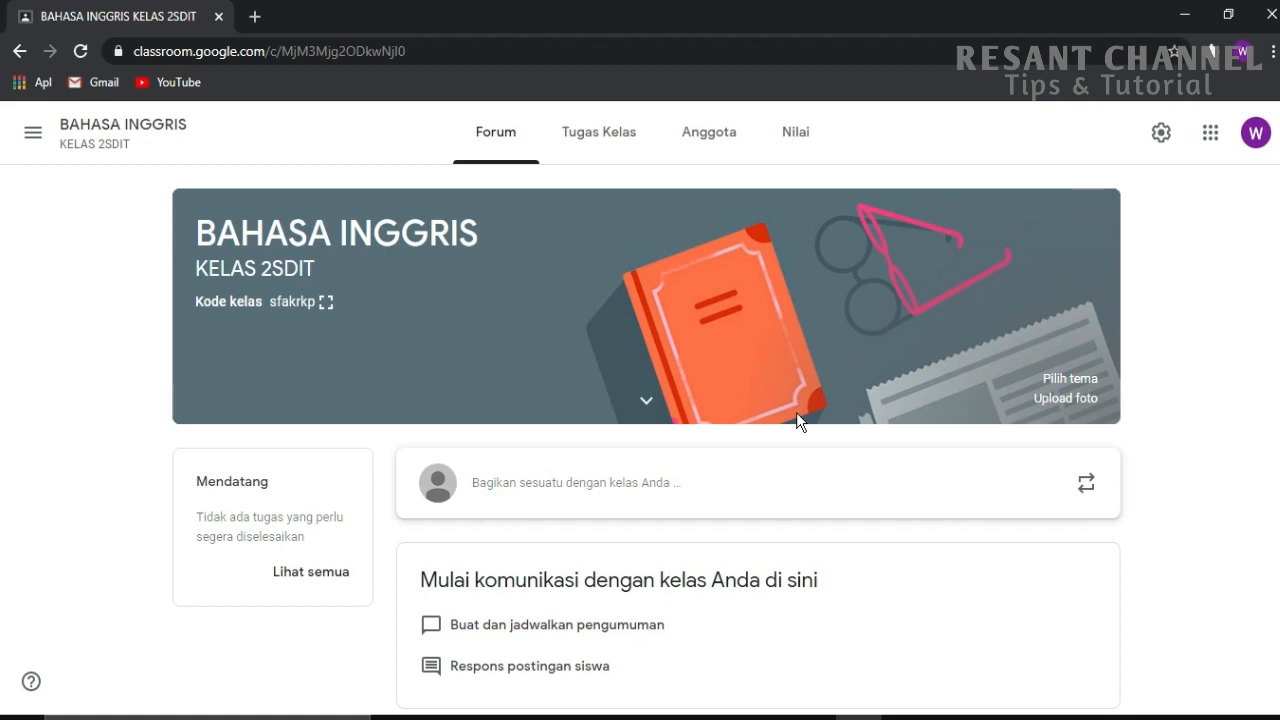
left_click(318, 303)
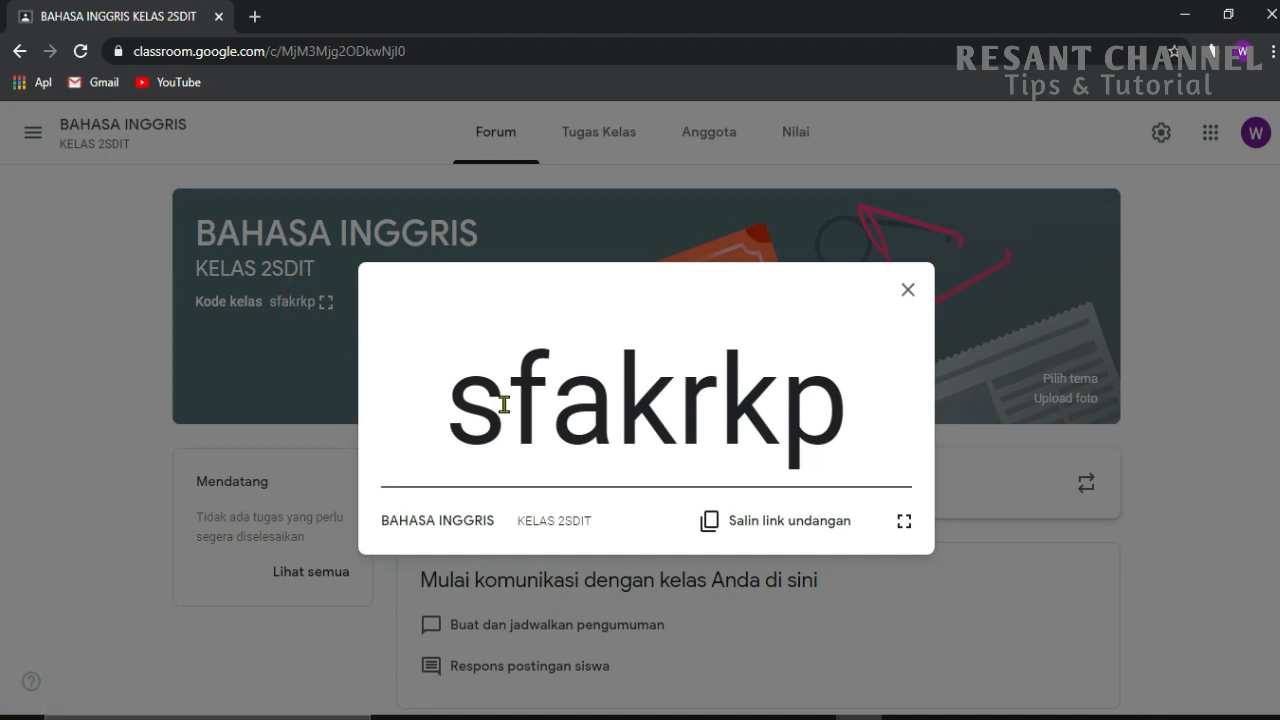
left_click(750, 528)
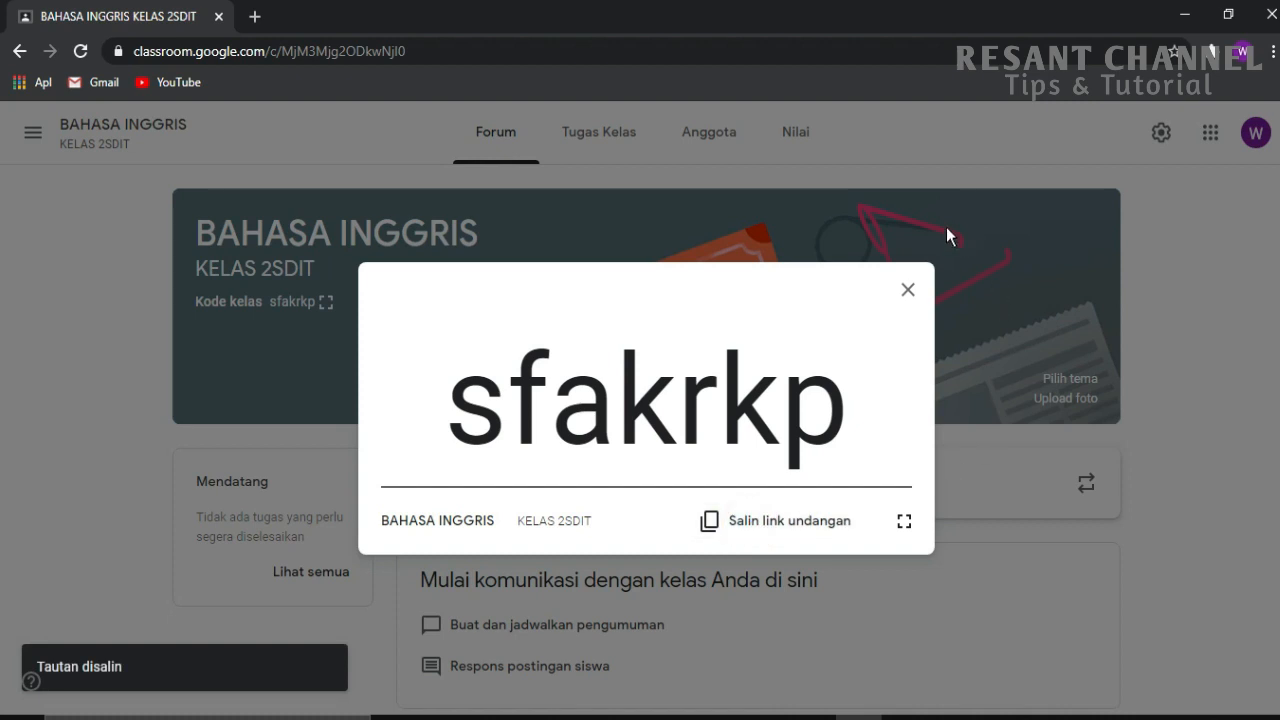
left_click(905, 293)
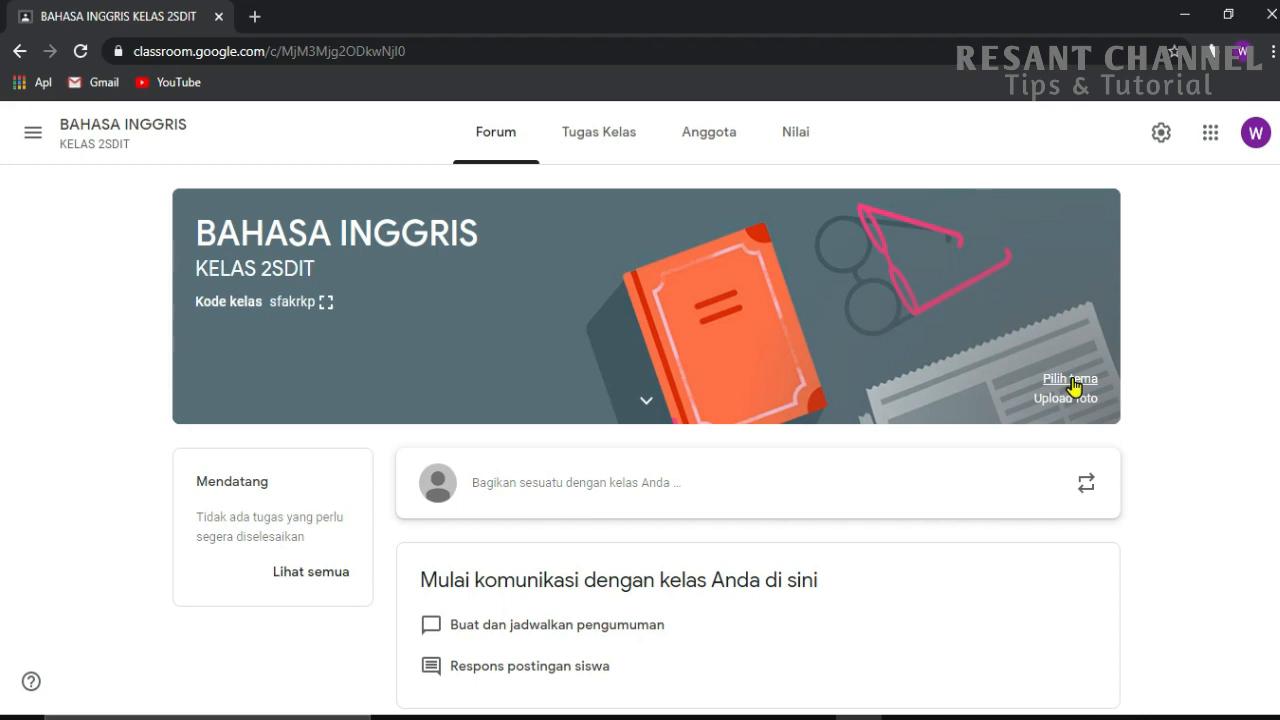
Set the class theme to the blue quill-and-document banner from the Bahasa & Sejarah gallery.
left_click(1070, 380)
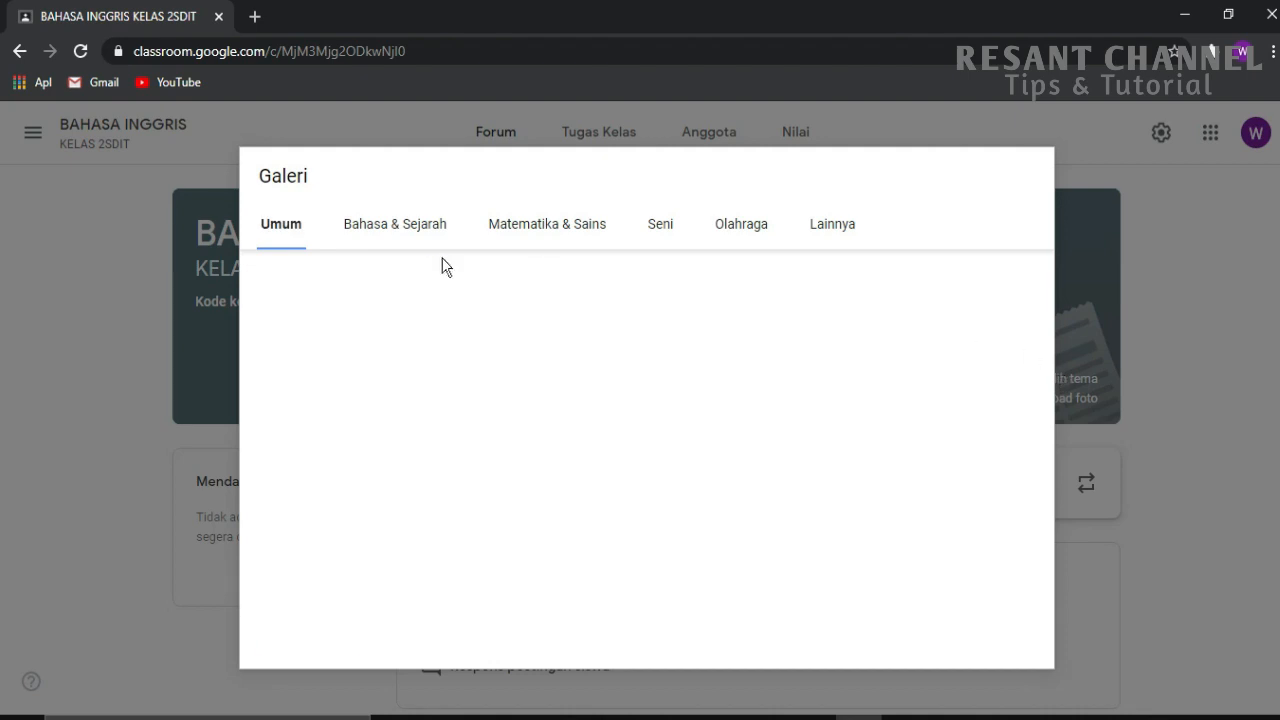
left_click(418, 240)
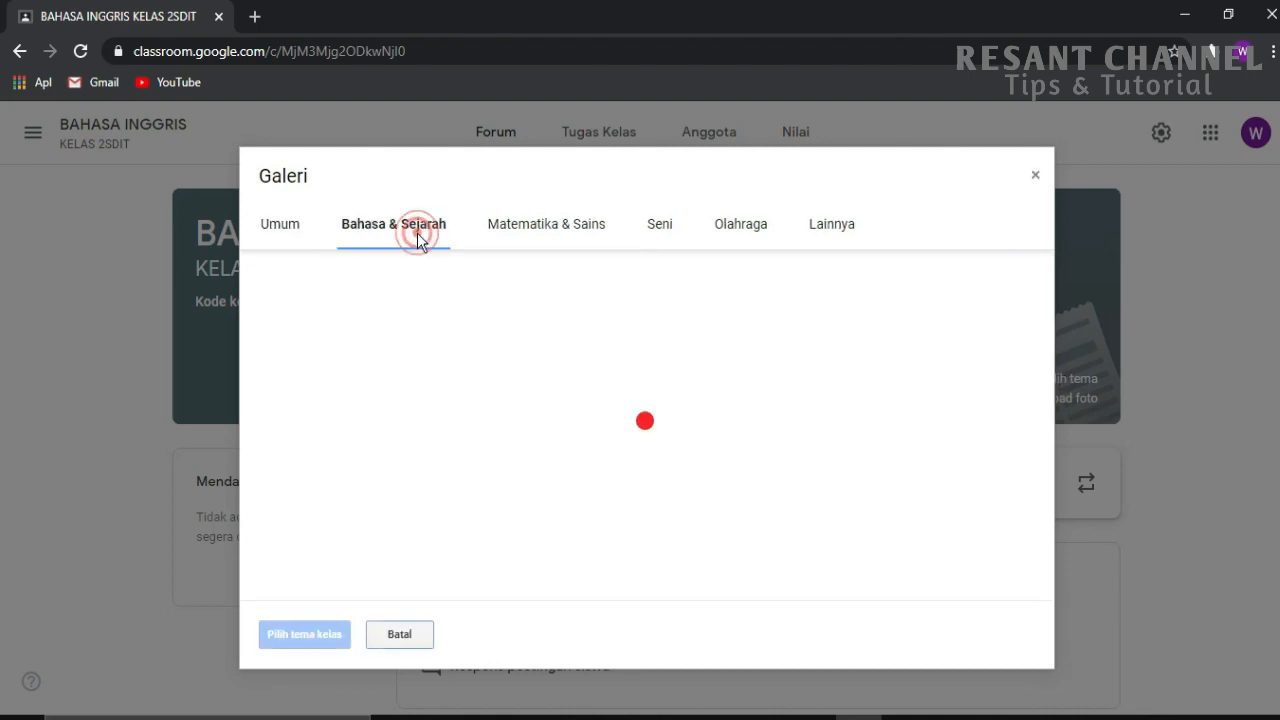
mouse_move(491, 326)
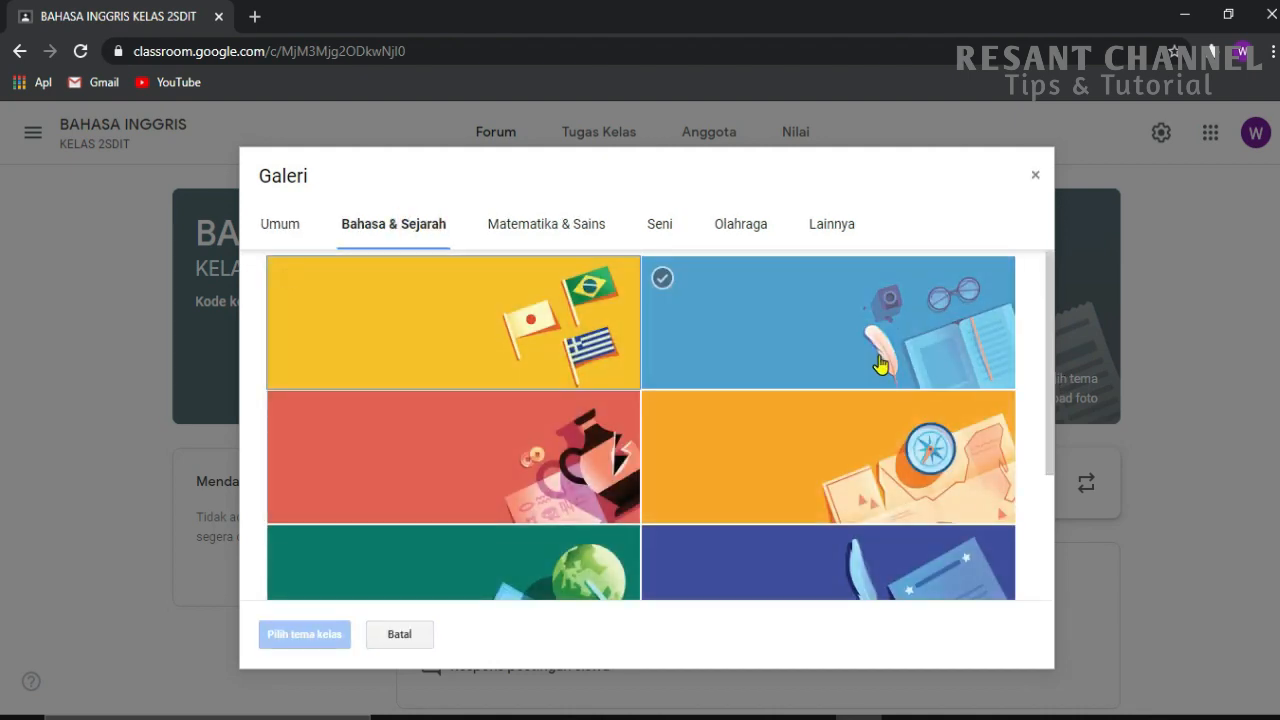
scroll(884, 391, "down", 2)
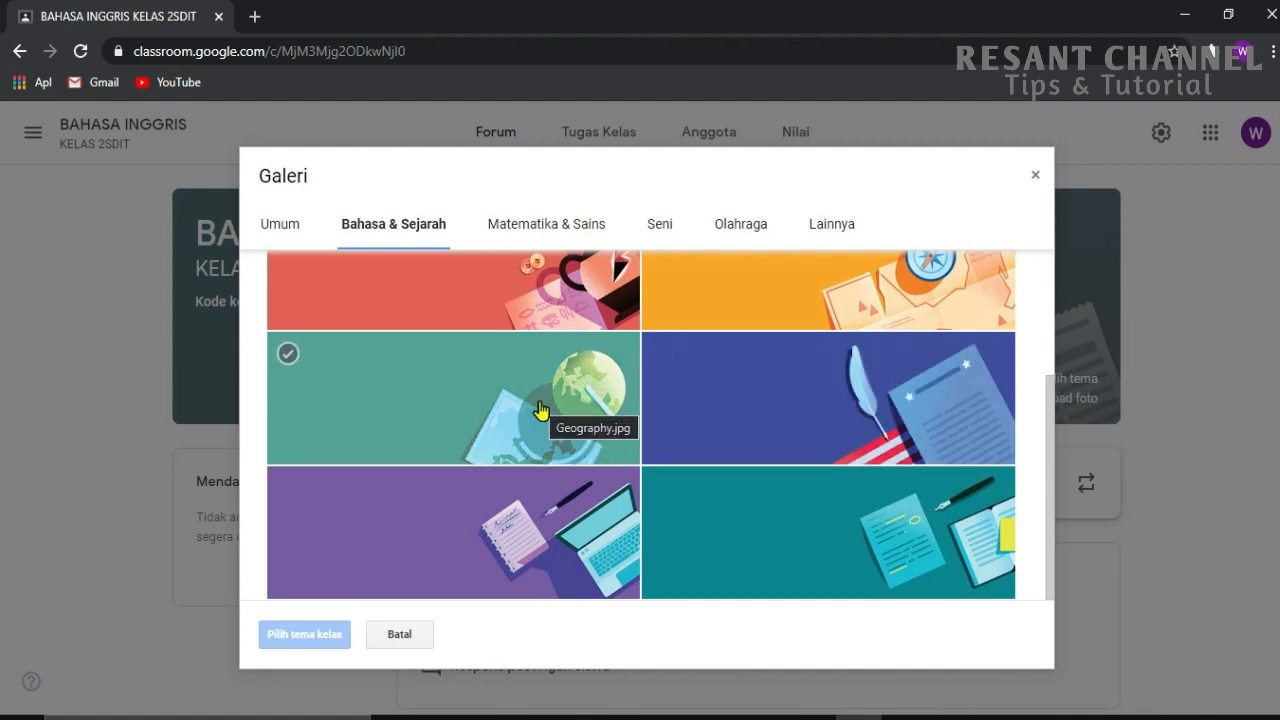
left_click(940, 445)
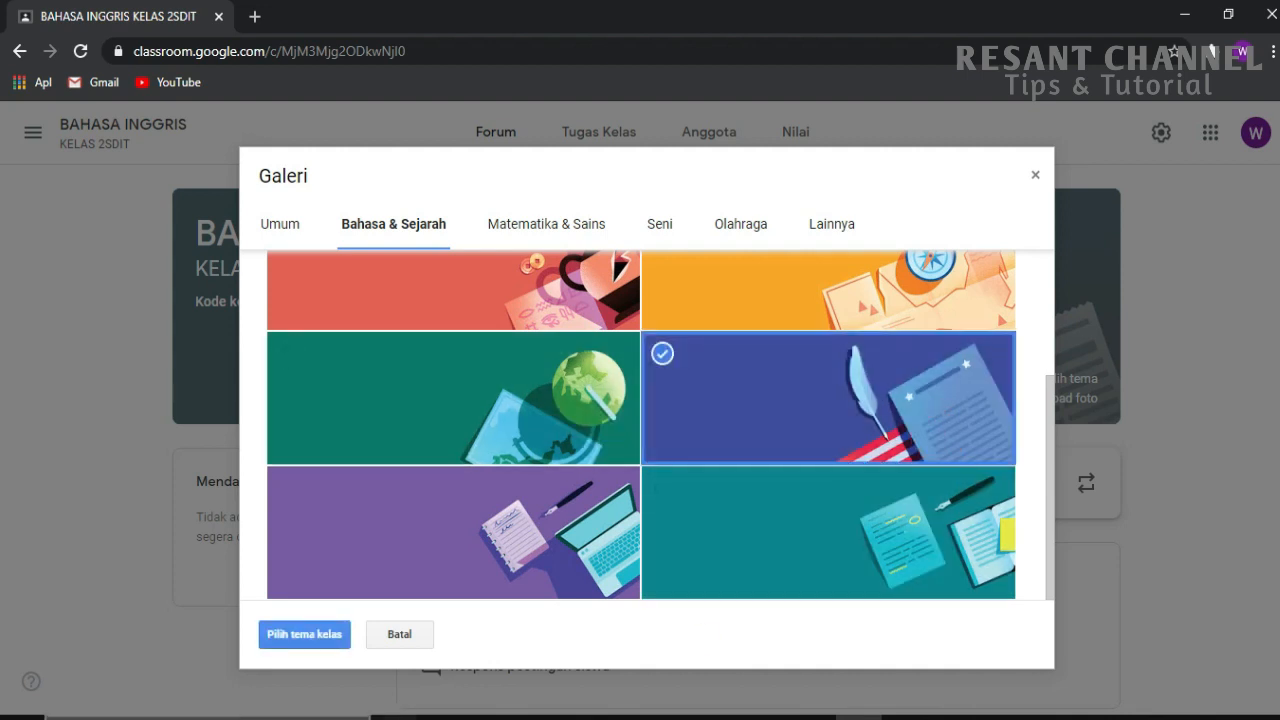
left_click(304, 634)
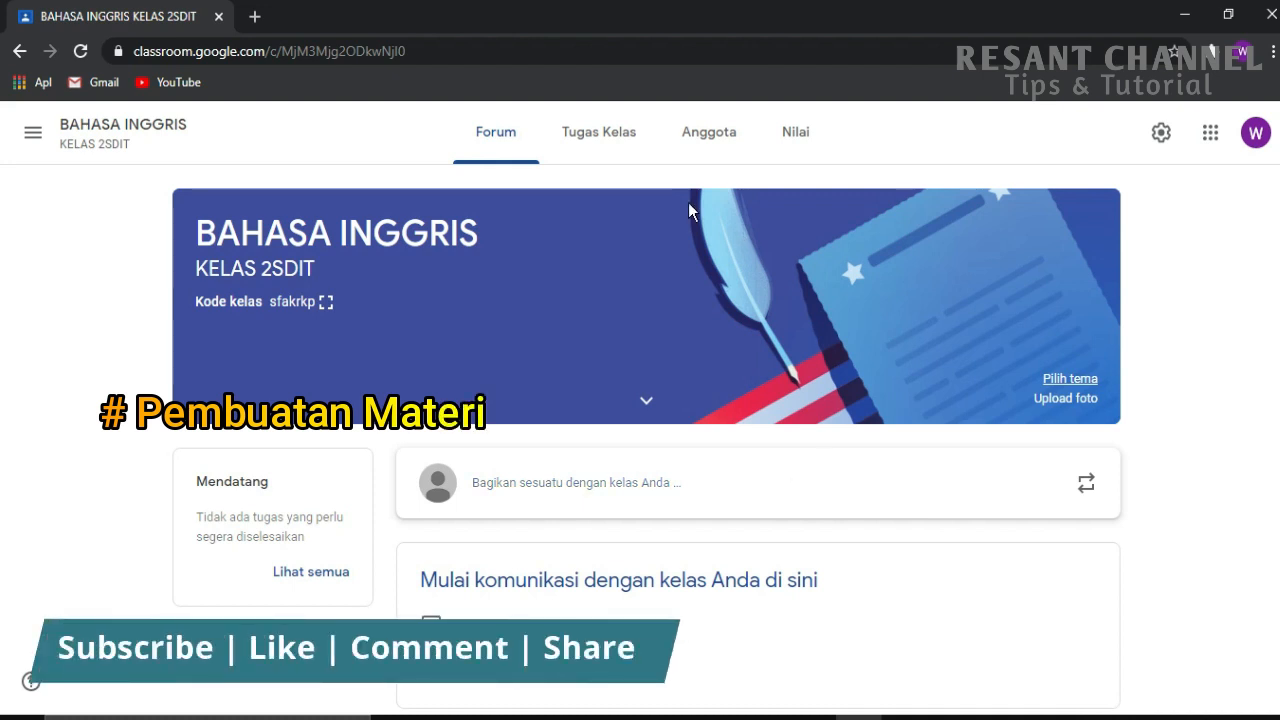
Add a topic named BAHASA INGGRIS to the class's Tugas Kelas page.
left_click(637, 137)
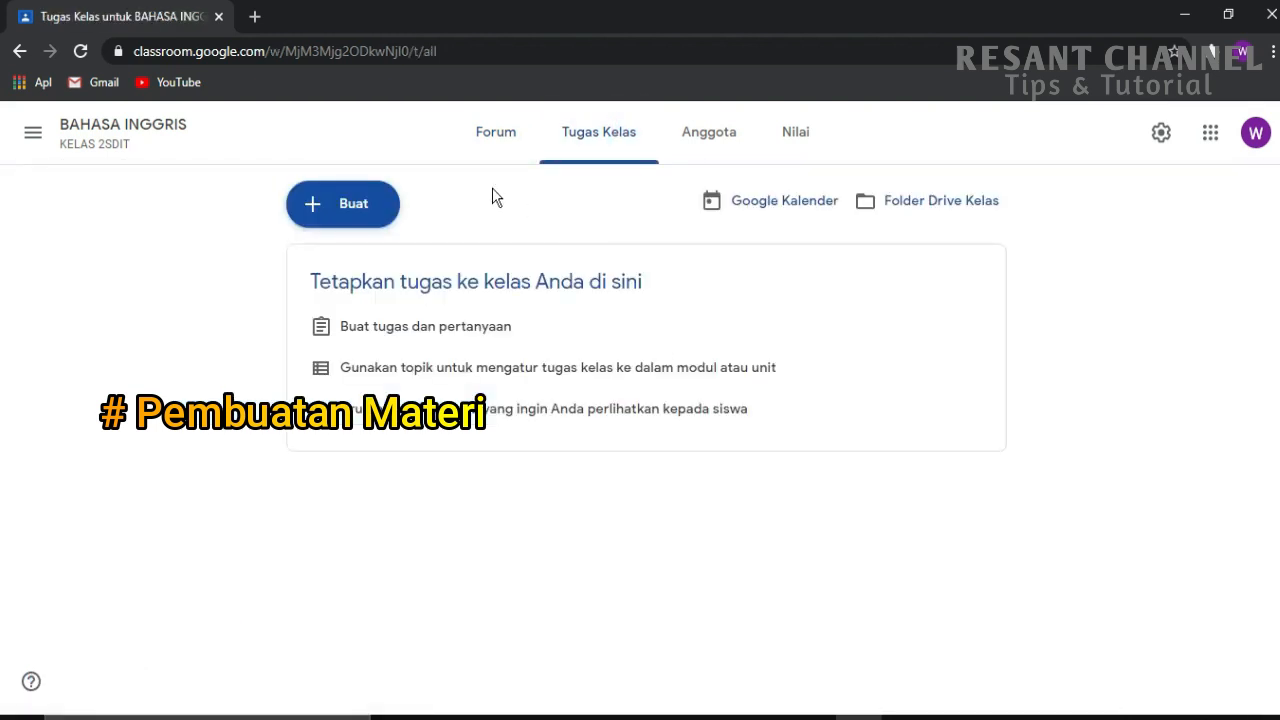
left_click(356, 212)
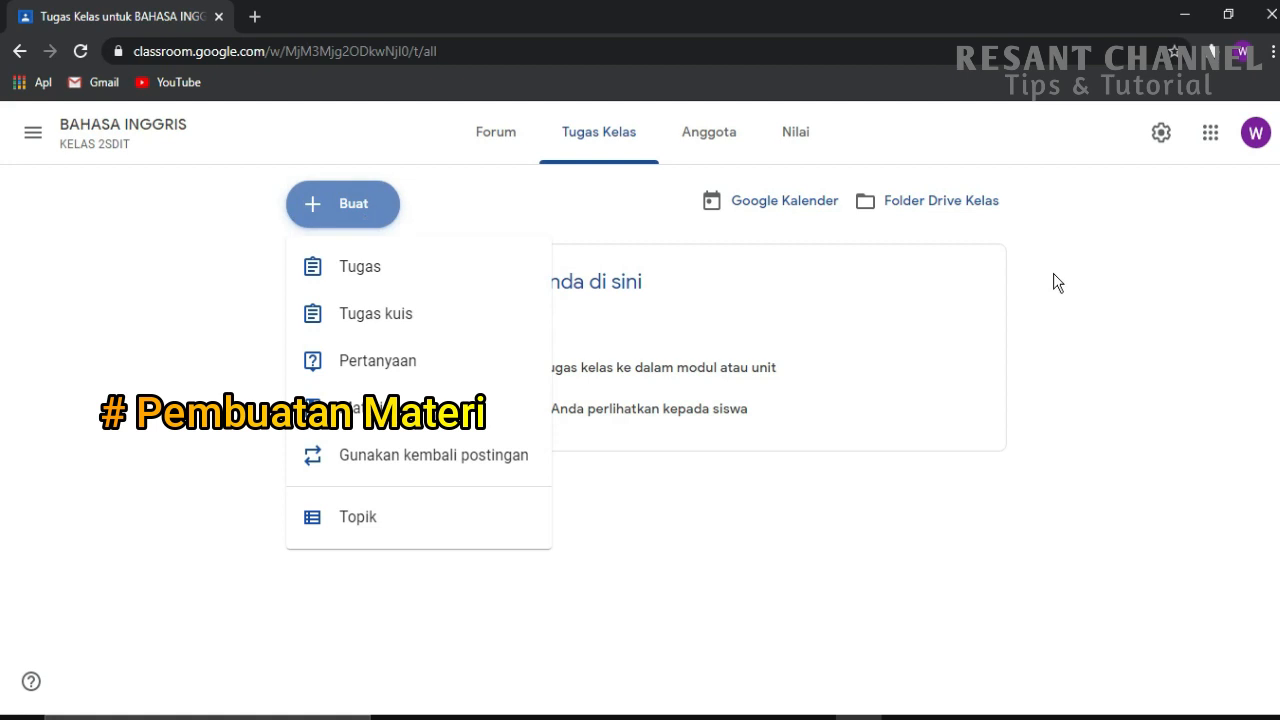
left_click(441, 527)
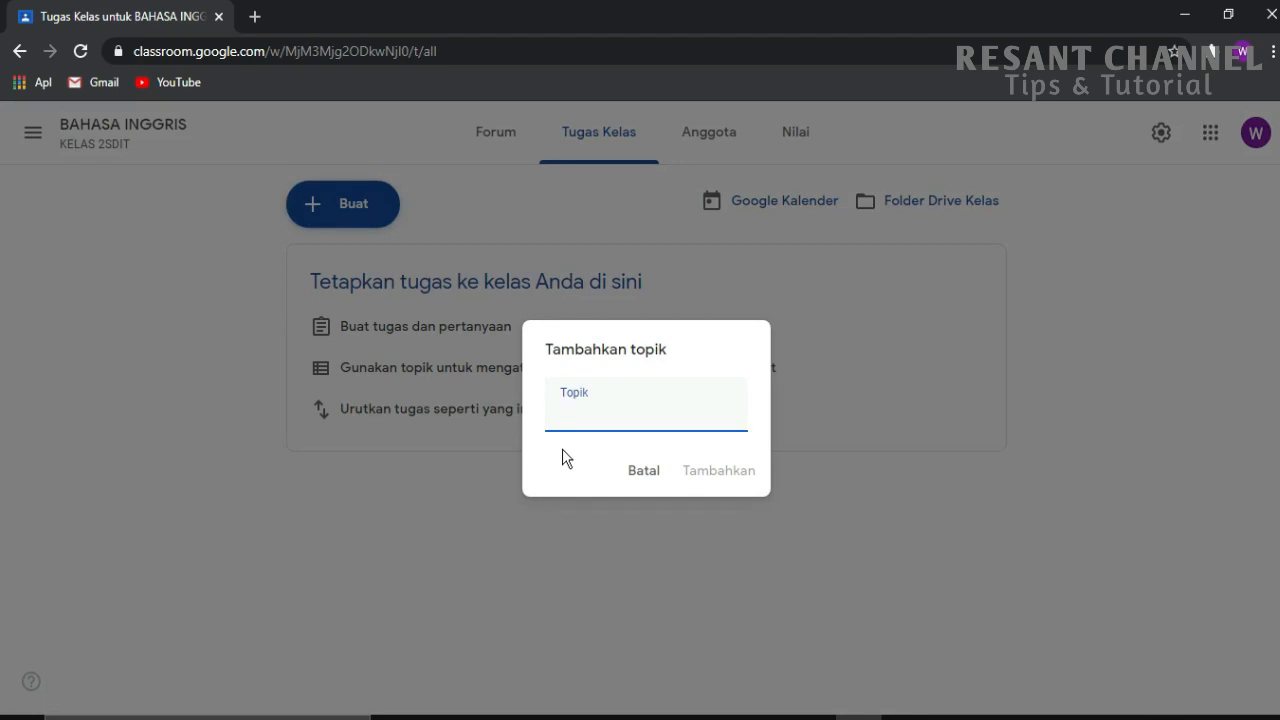
type("BAHASA INGGRIS")
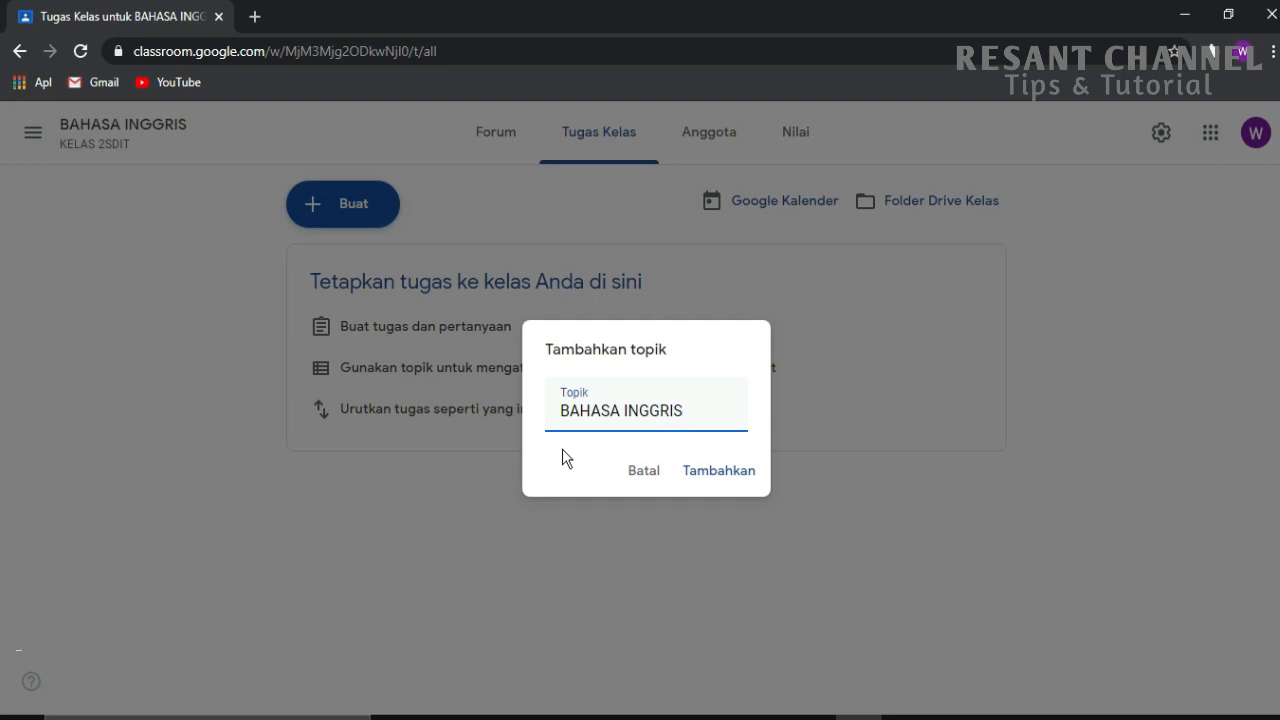
left_click(702, 474)
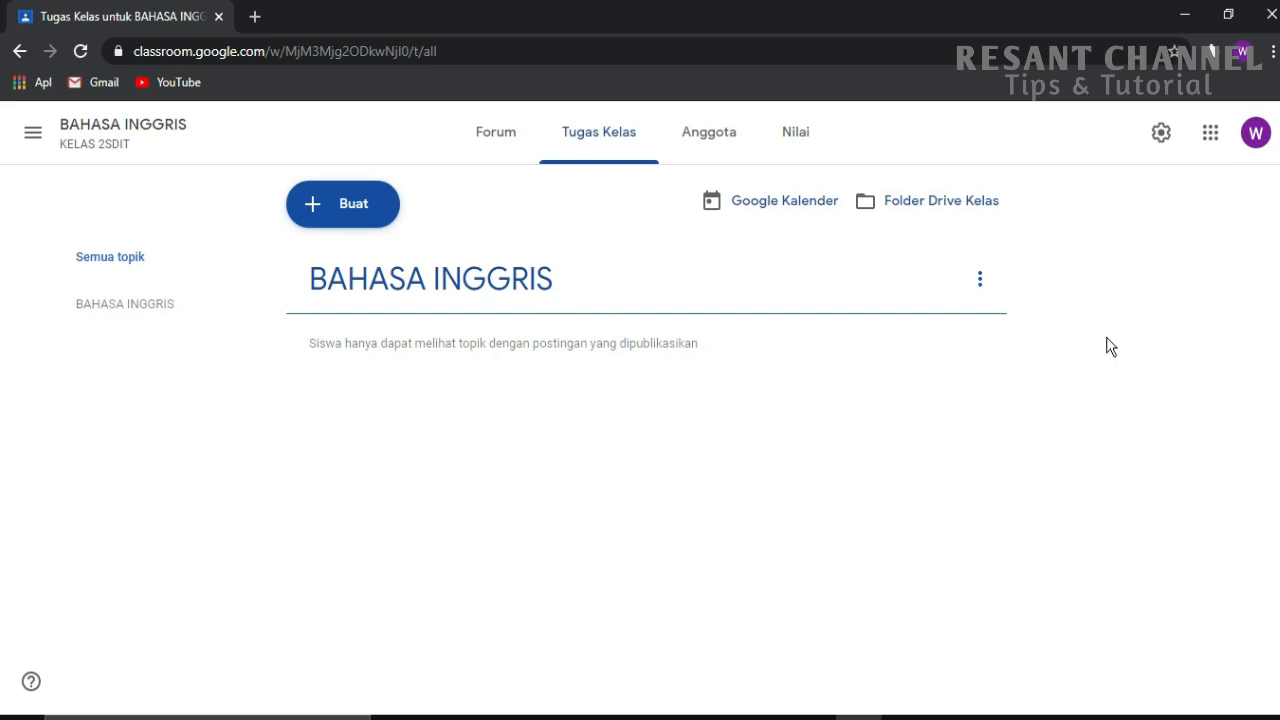
Start a new Materi post for the class and dismiss the tip about posting or scheduling.
left_click(325, 202)
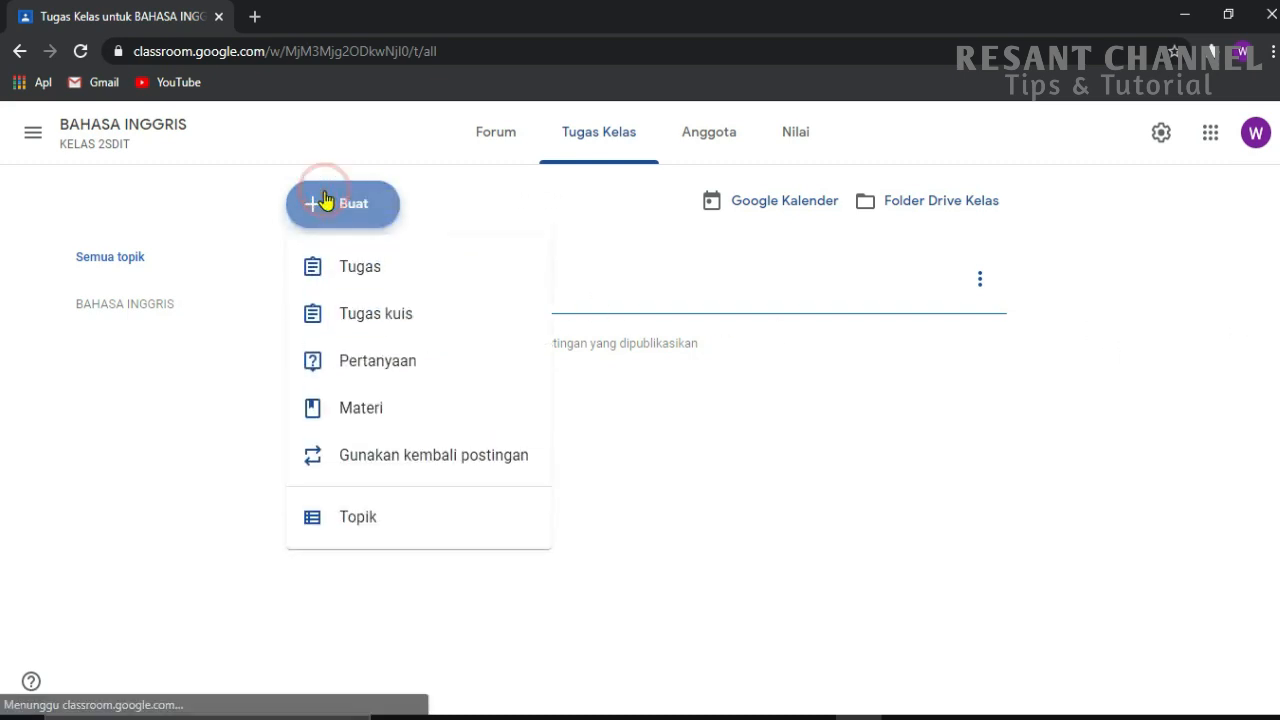
left_click(369, 428)
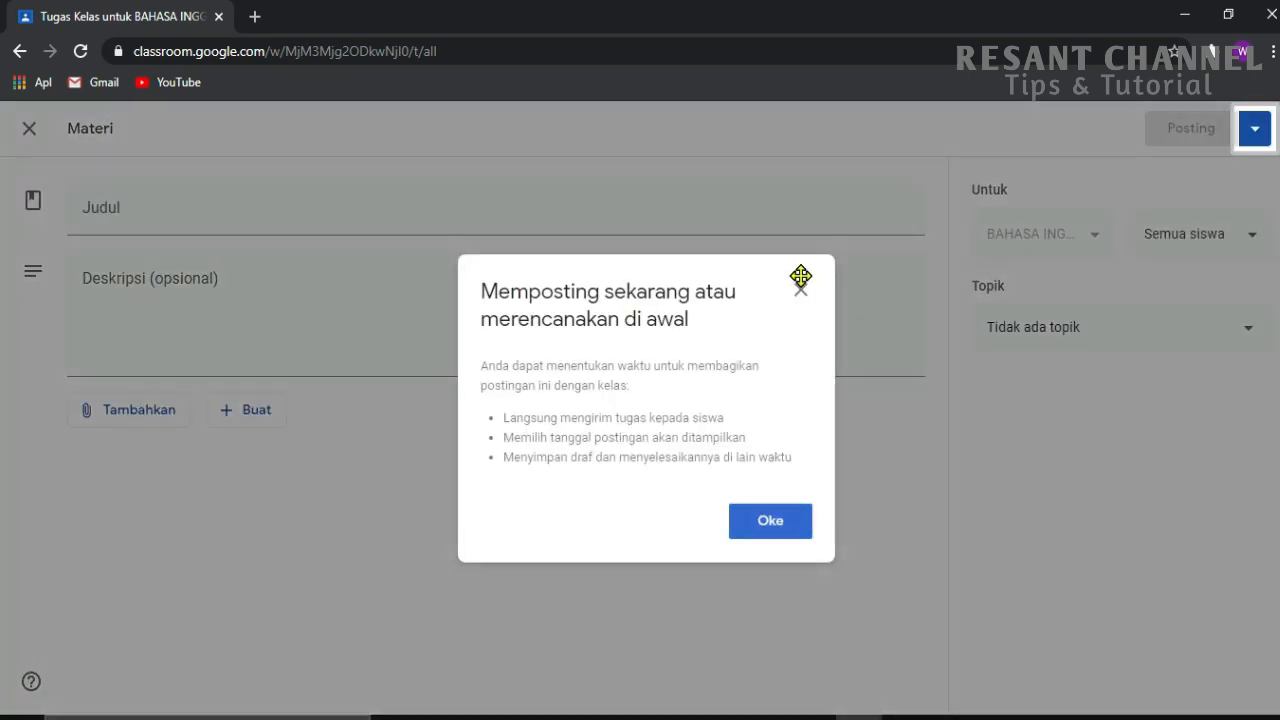
left_click(801, 285)
left_click(196, 205)
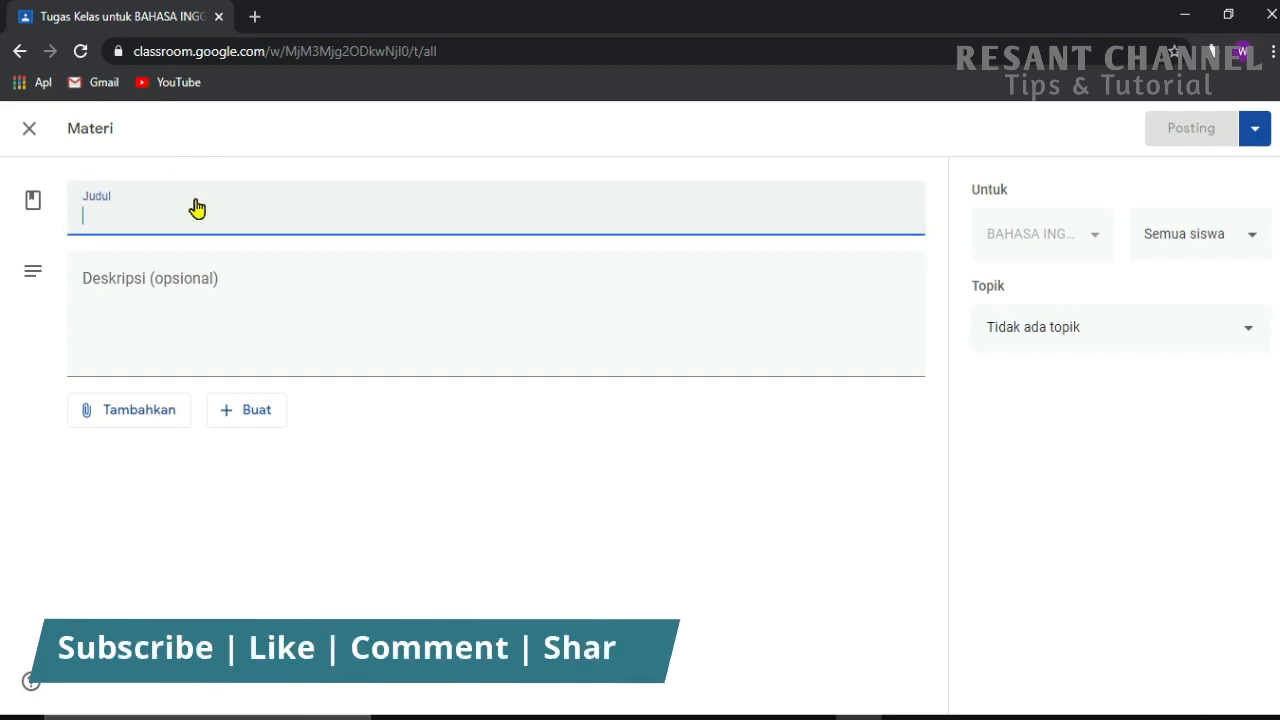
type("bAHASA")
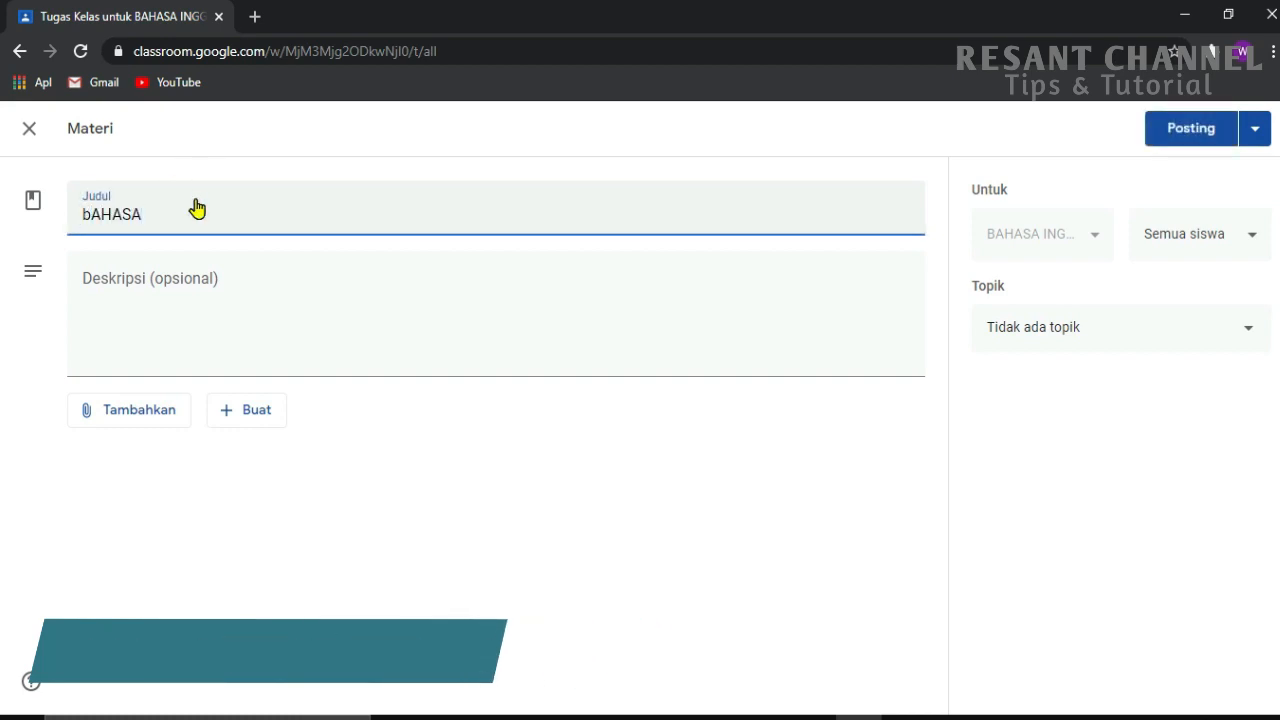
key("BackSpace")
key("BackSpace")
key("BackSpace")
key("BackSpace")
key("BackSpace")
key("BackSpace")
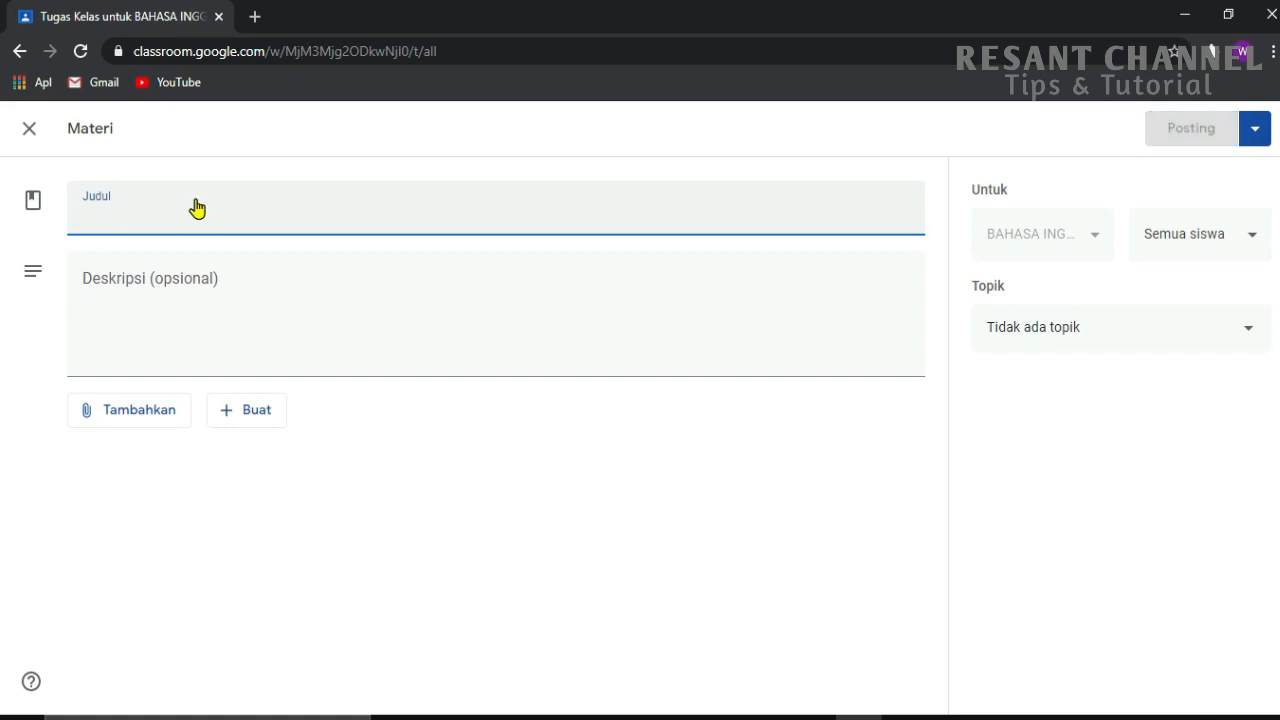
Title the material BAHASA INGGRIS and move on to its optional description.
type("BAHASA I")
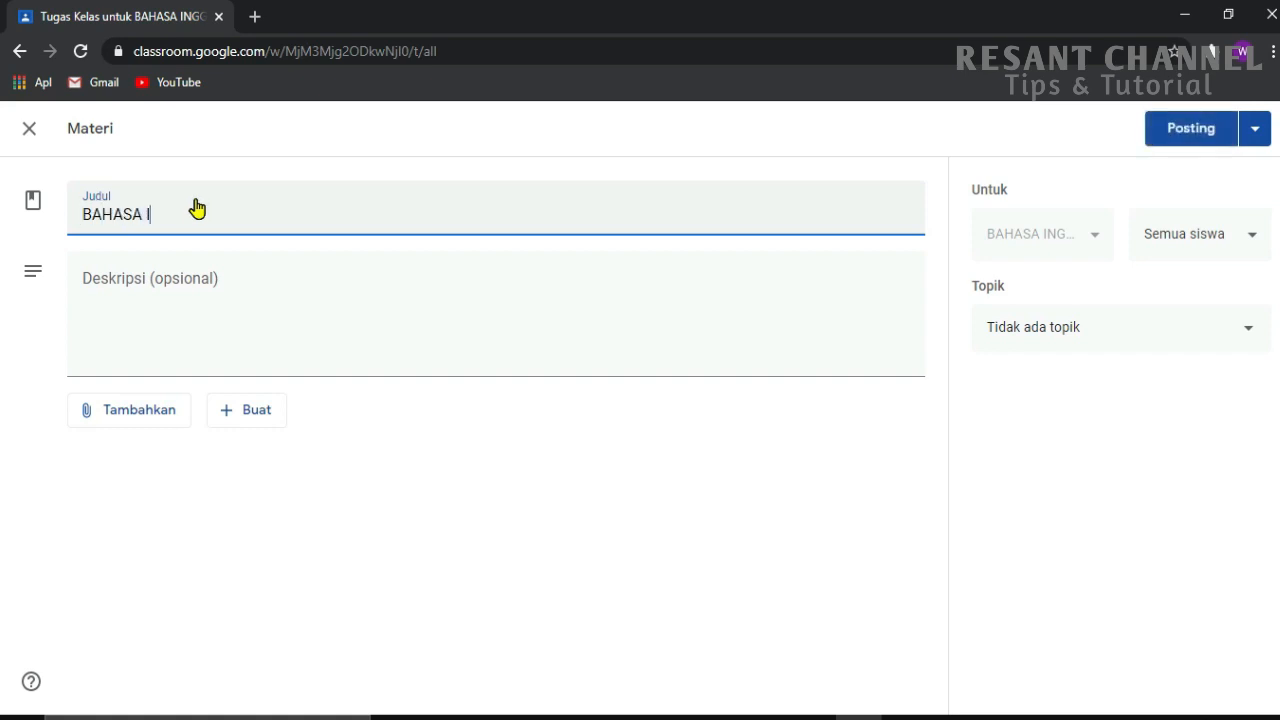
type("NGGRIS")
left_click(188, 313)
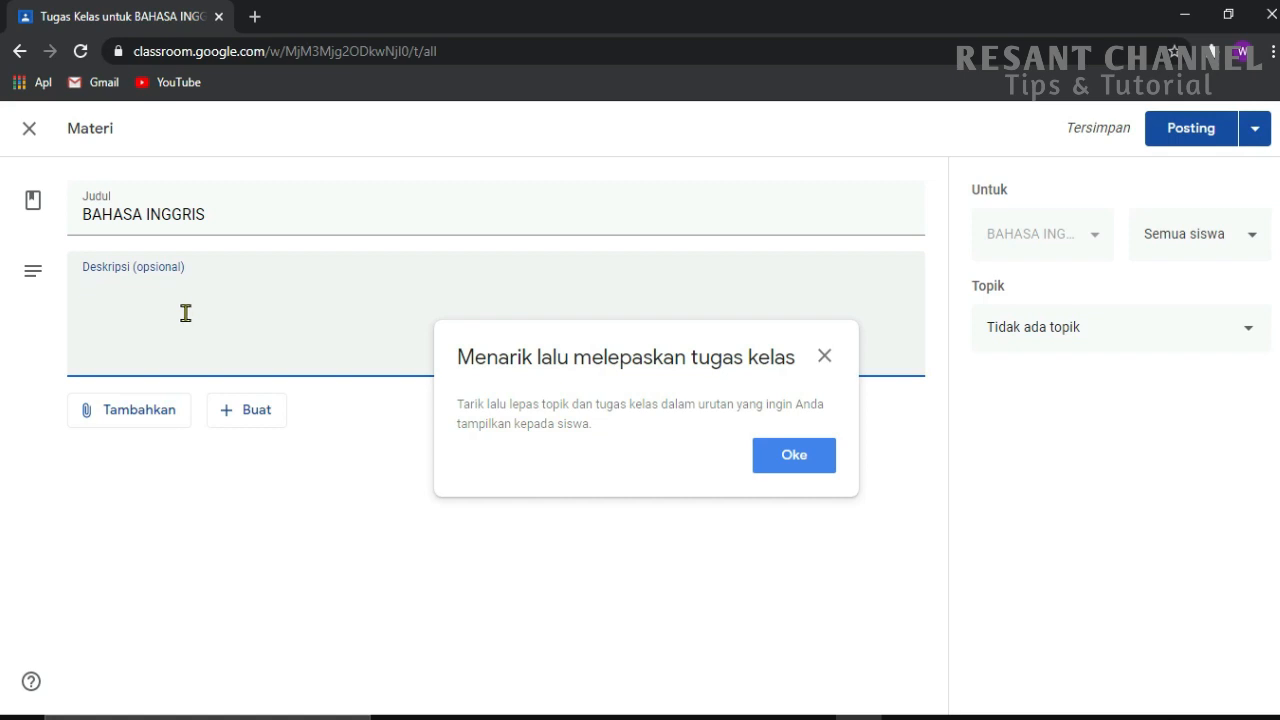
type("hARA")
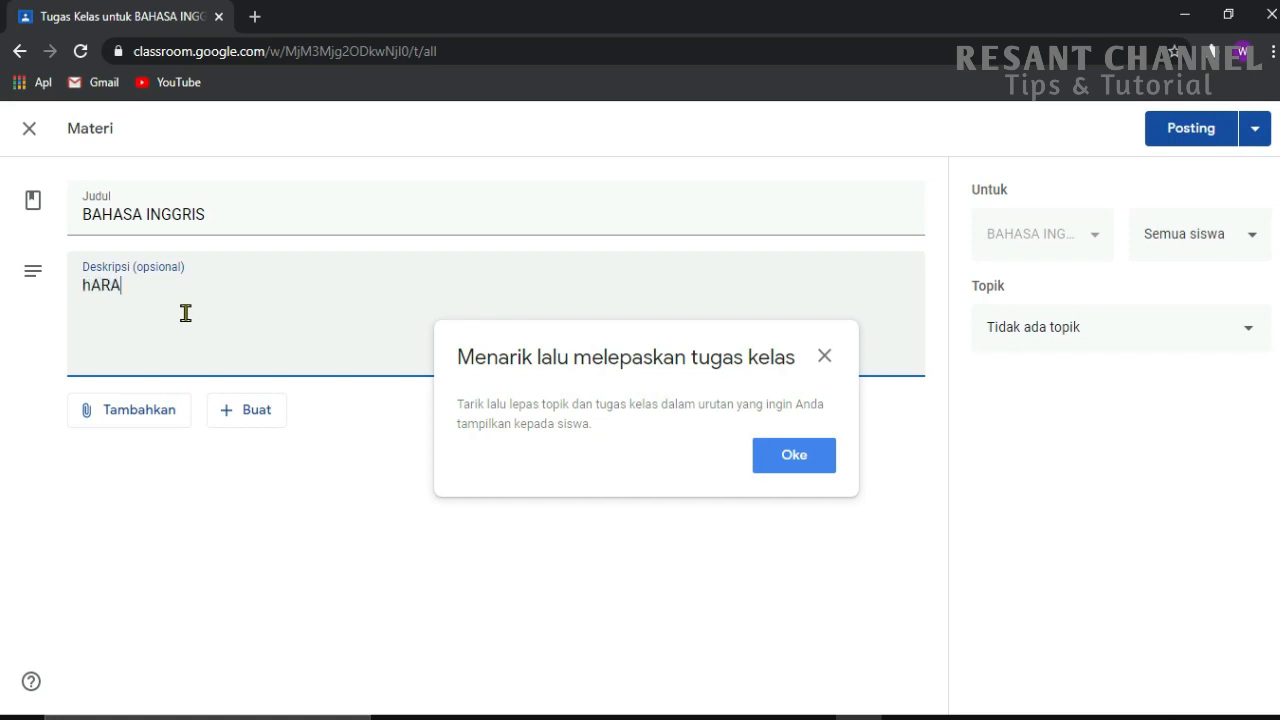
type("P I")
key("BackSpace")
key("BackSpace")
key("BackSpace")
key("BackSpace")
key("BackSpace")
key("BackSpace")
key("BackSpace")
key("BackSpace")
Describe the material as "Harap diisi pertanyaan ini dengan baik dan benar" and dismiss the tip about rearranging classwork.
type("Harap diisi ")
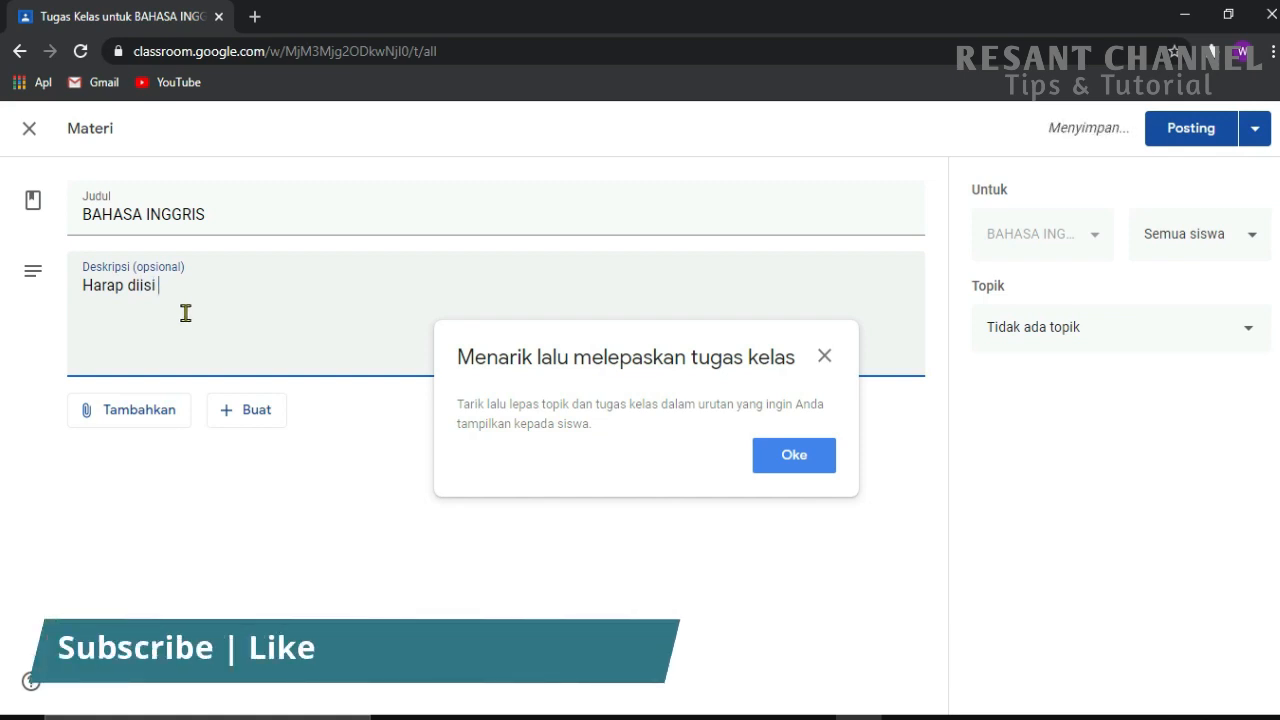
type("perta")
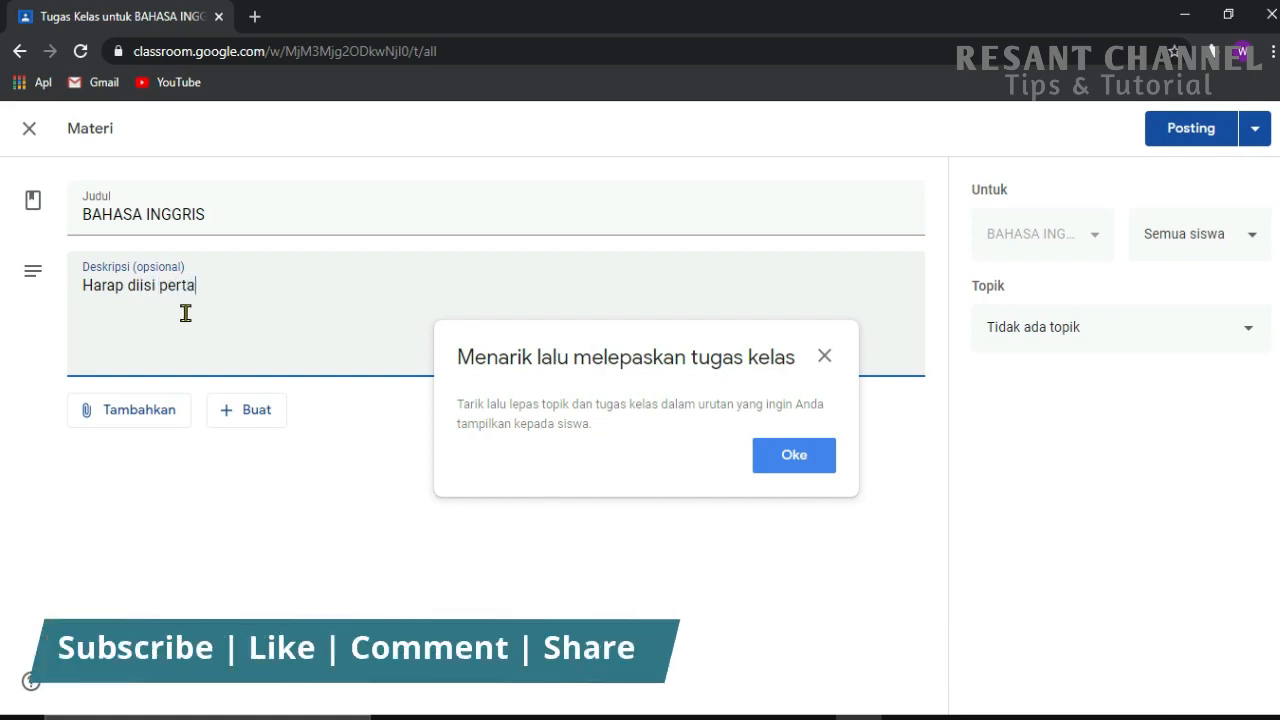
type("nyaan ")
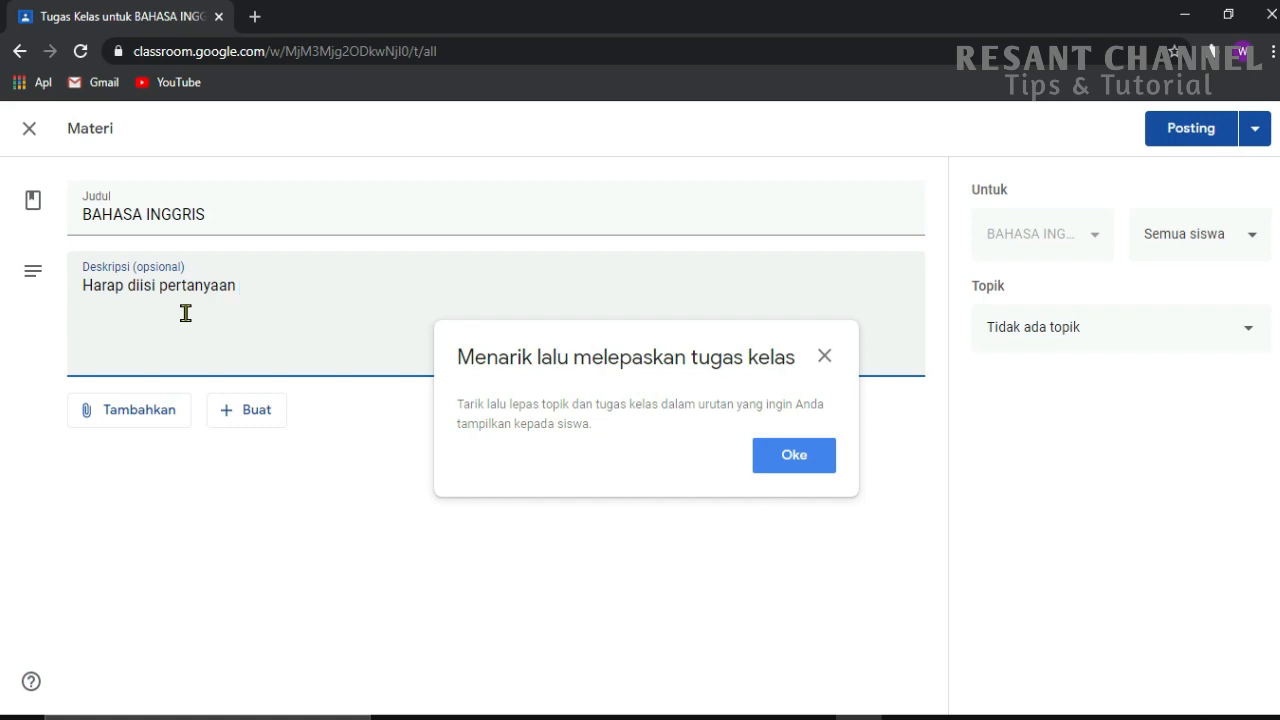
type("ini dengan ba")
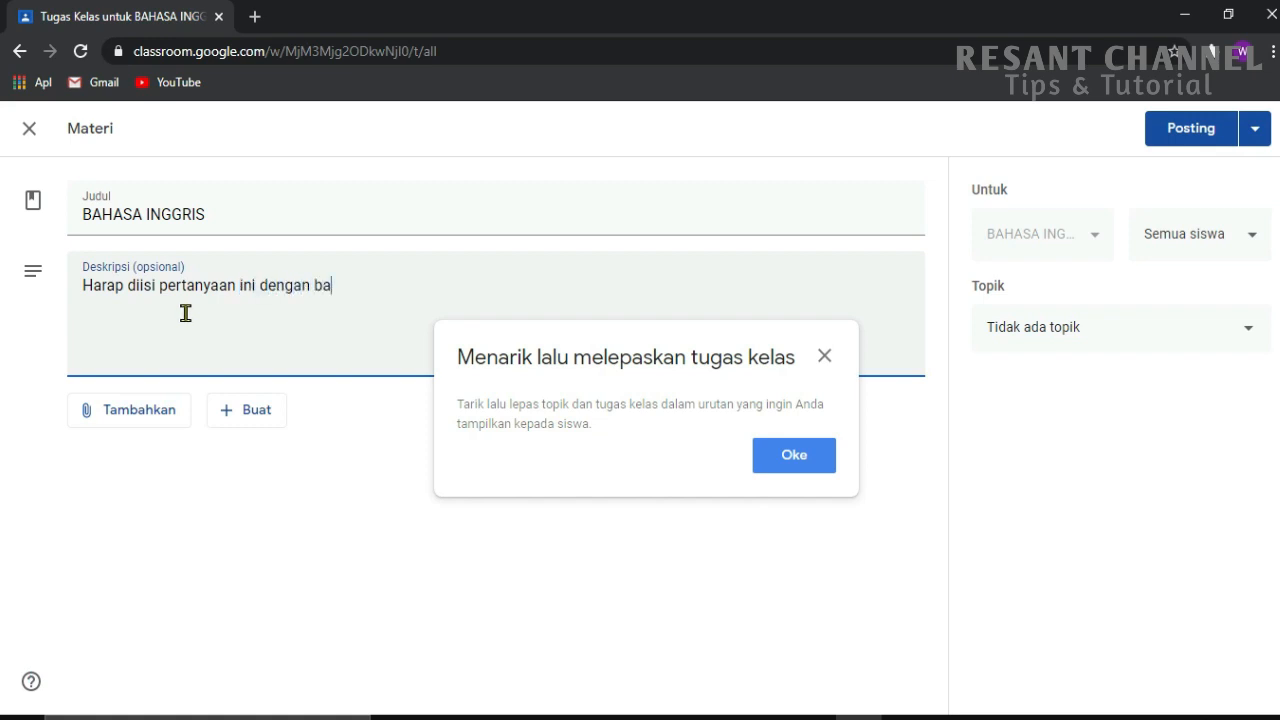
type("ik dan benar")
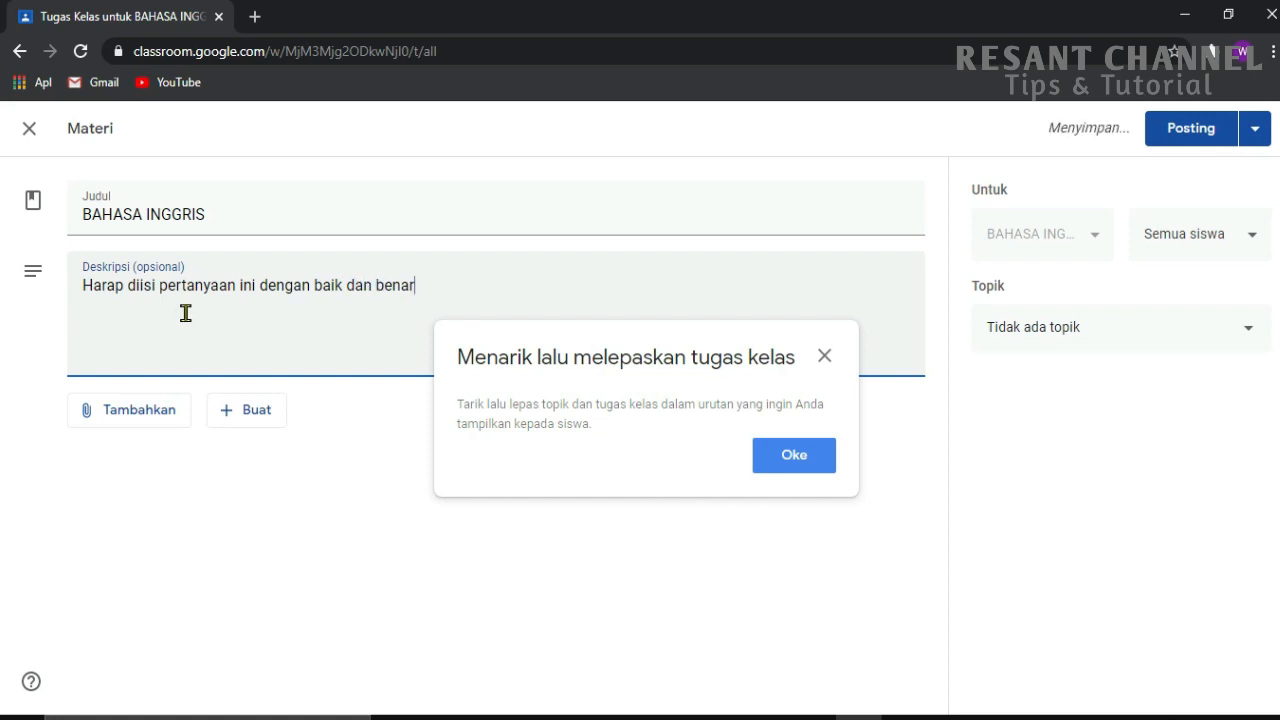
left_click(826, 358)
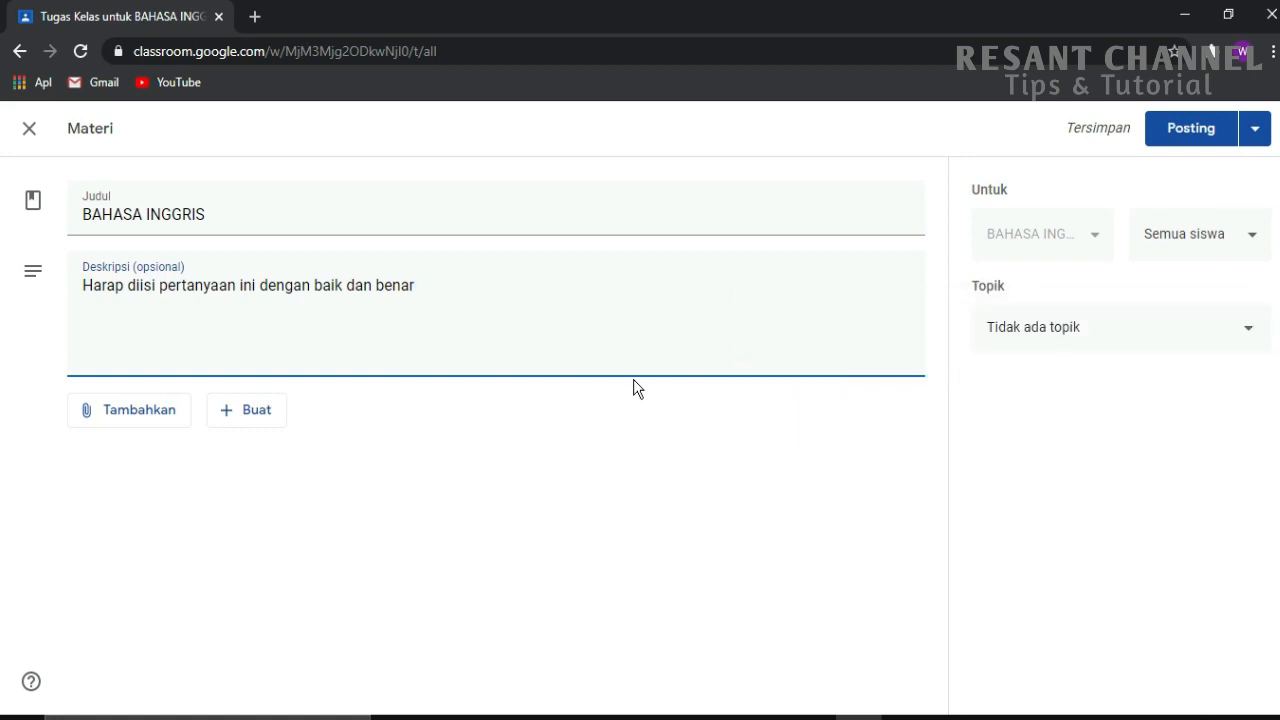
Attach the file "contoh tugas materi bahasa inggris" from the HP_TOOLS (F:) drive to the material.
left_click(129, 416)
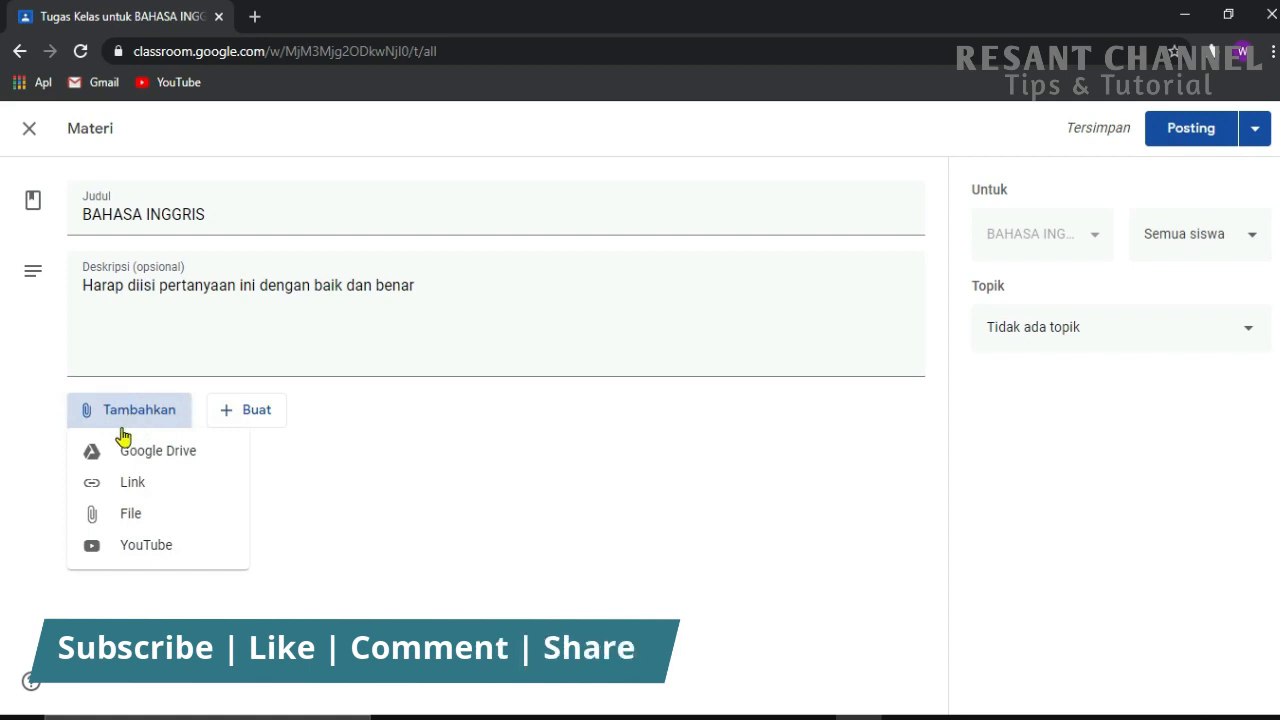
left_click(110, 516)
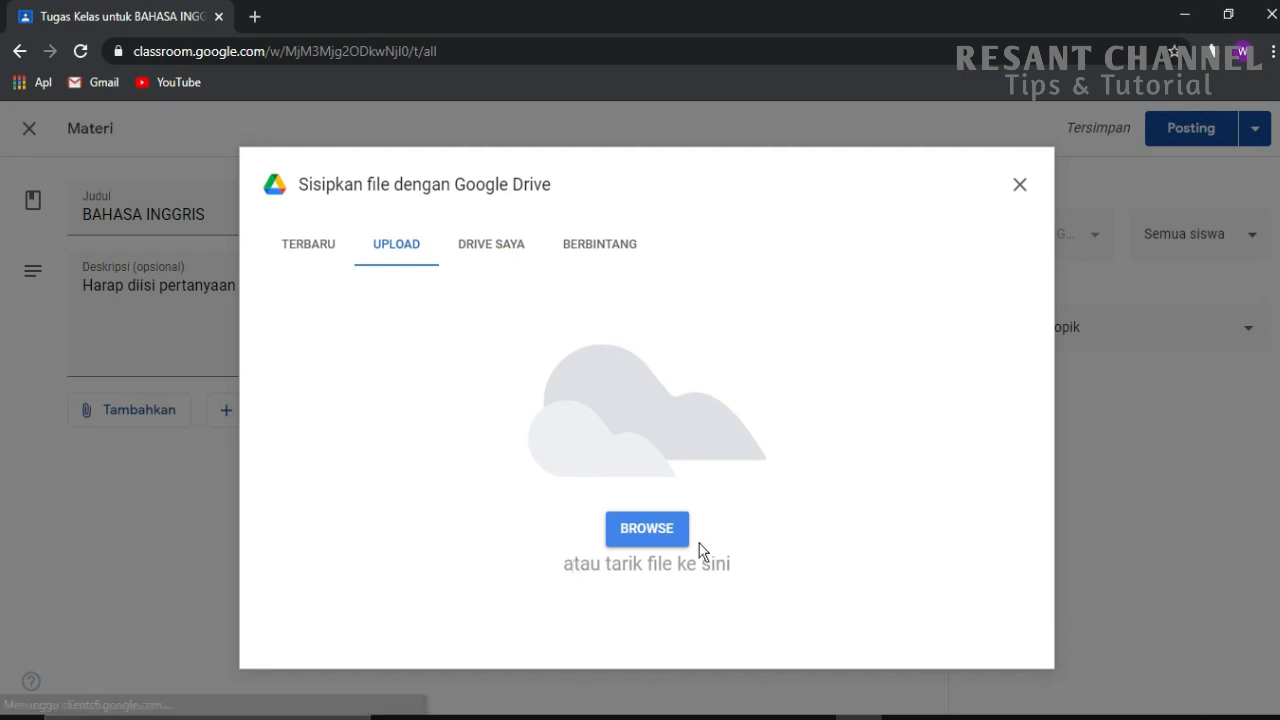
left_click(666, 538)
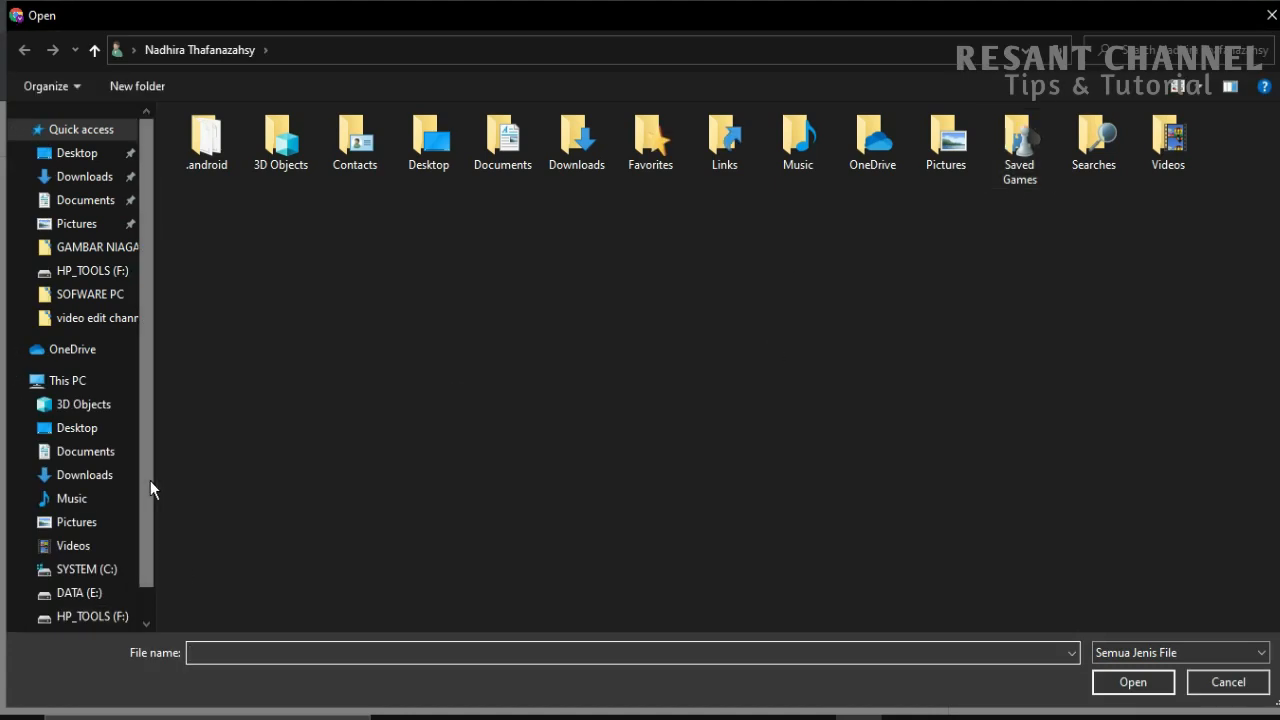
scroll(150, 480, "down", 1)
left_click(103, 577)
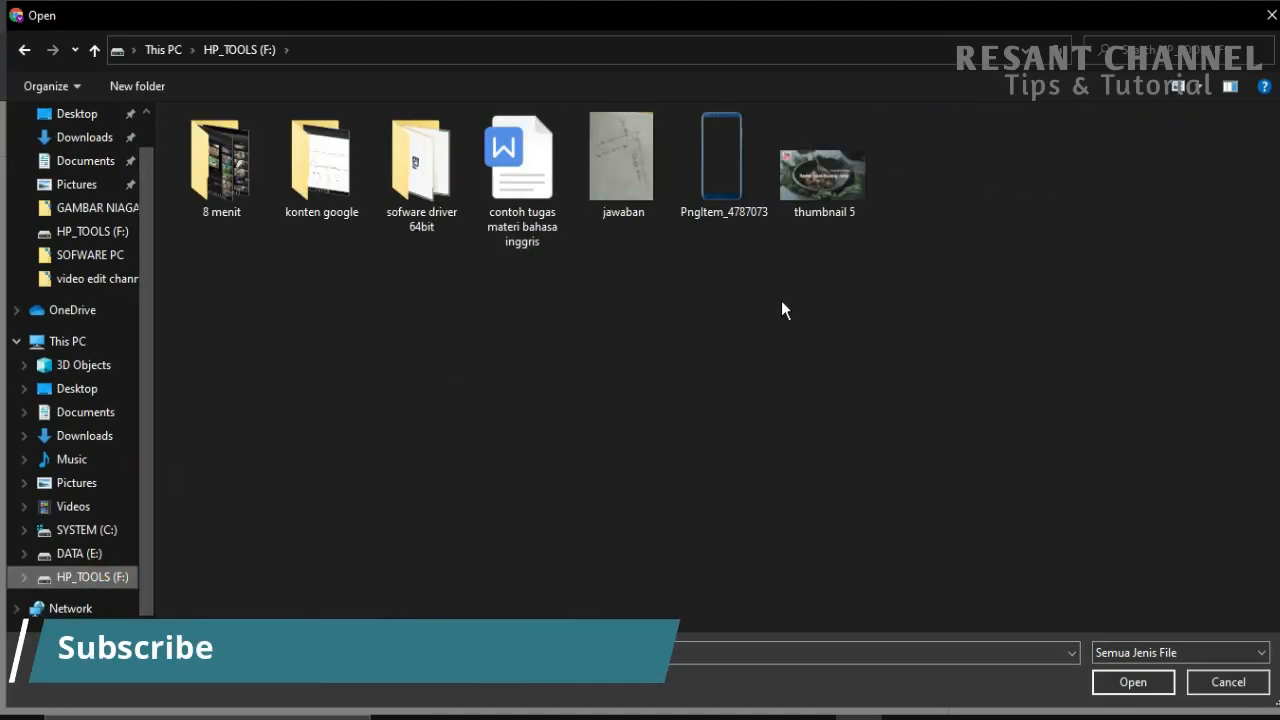
left_click(638, 204)
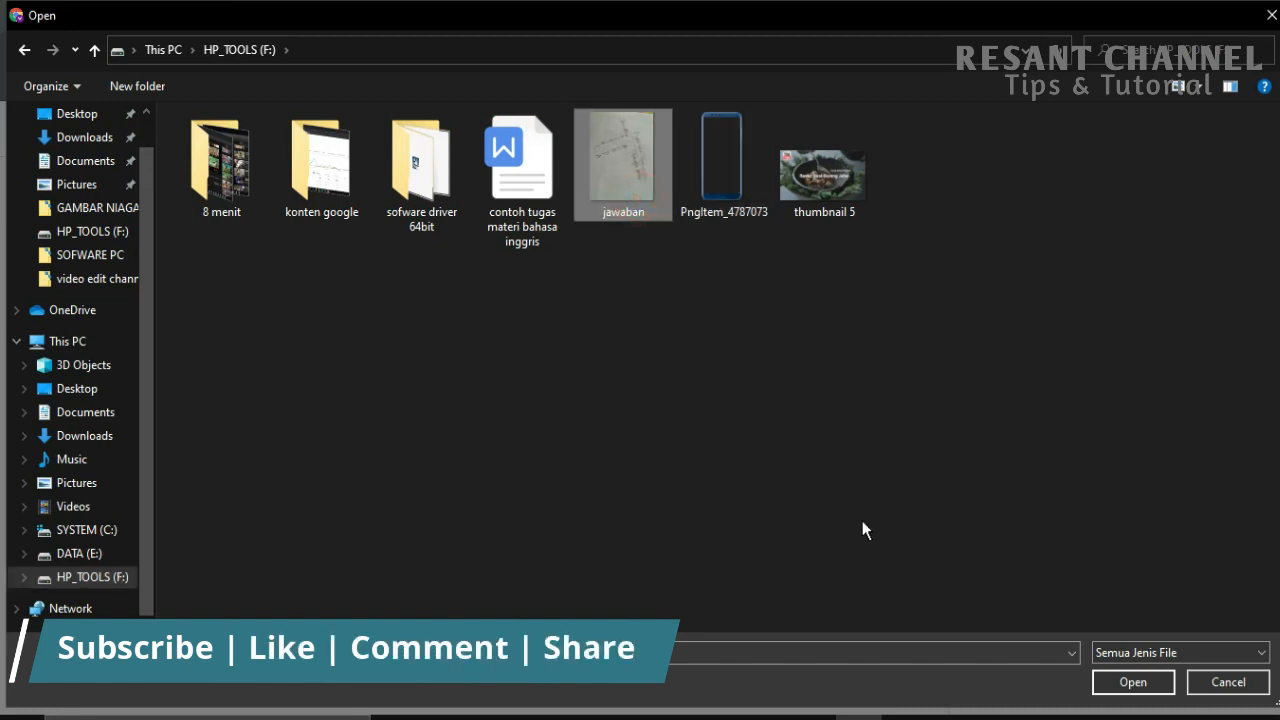
left_click(515, 200)
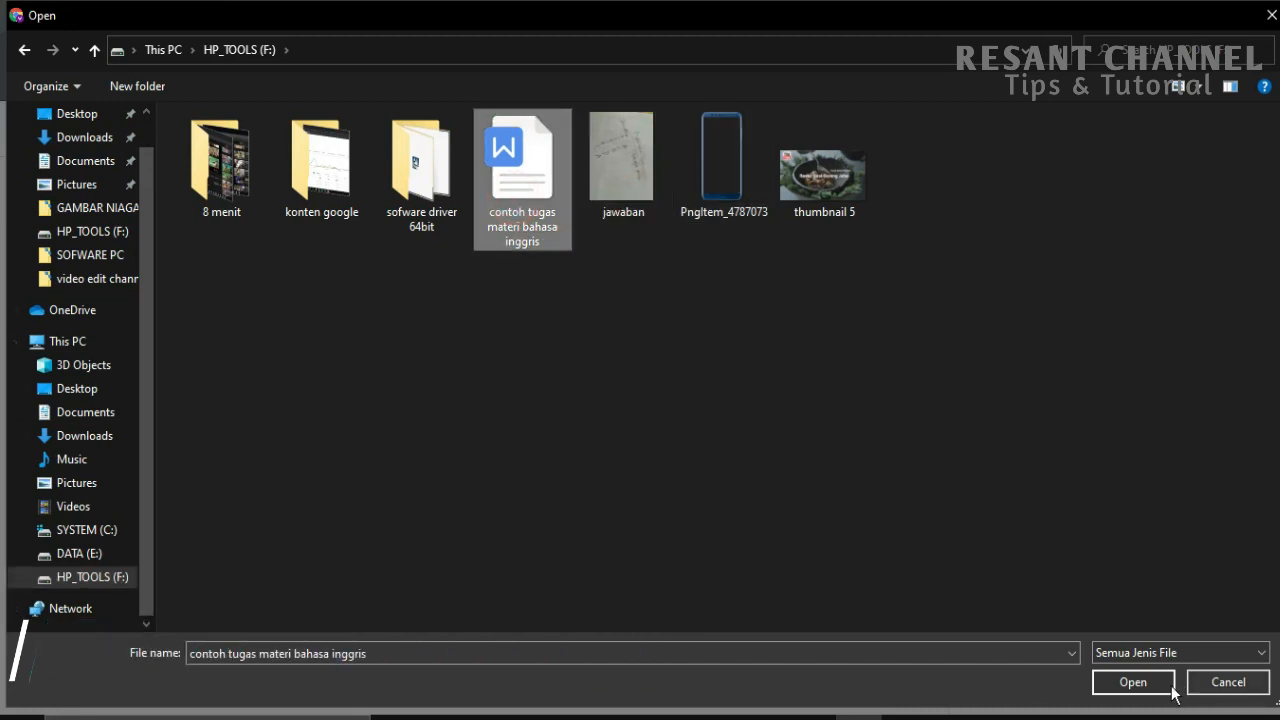
left_click(1130, 683)
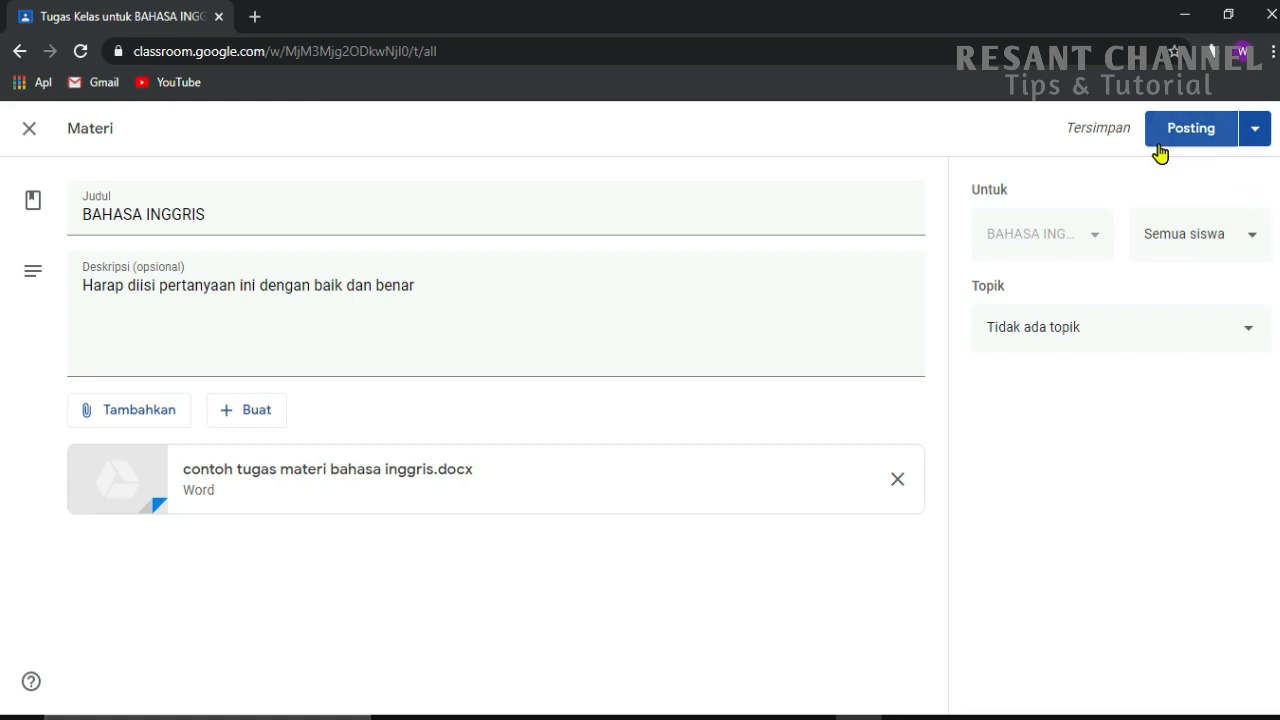
Schedule the material for 28 Nov 2020 at 10.00 and move it under the BAHASA INGGRIS topic.
left_click(1258, 136)
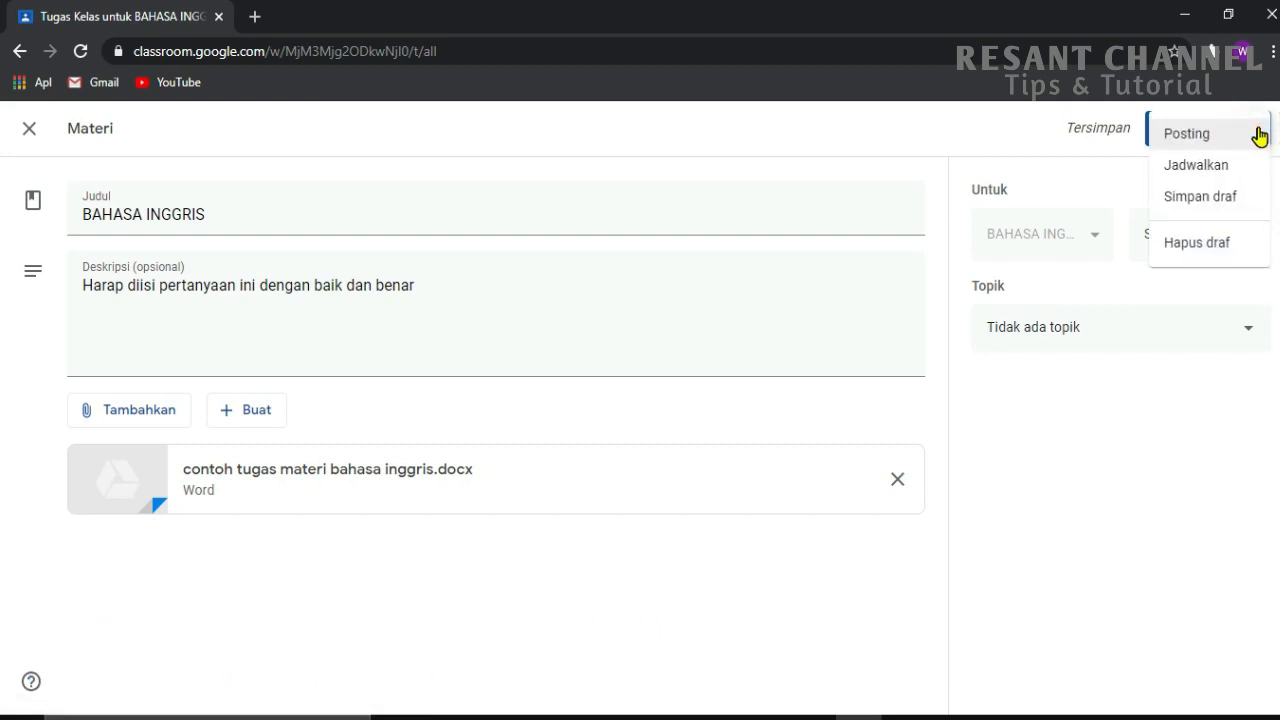
left_click(1240, 164)
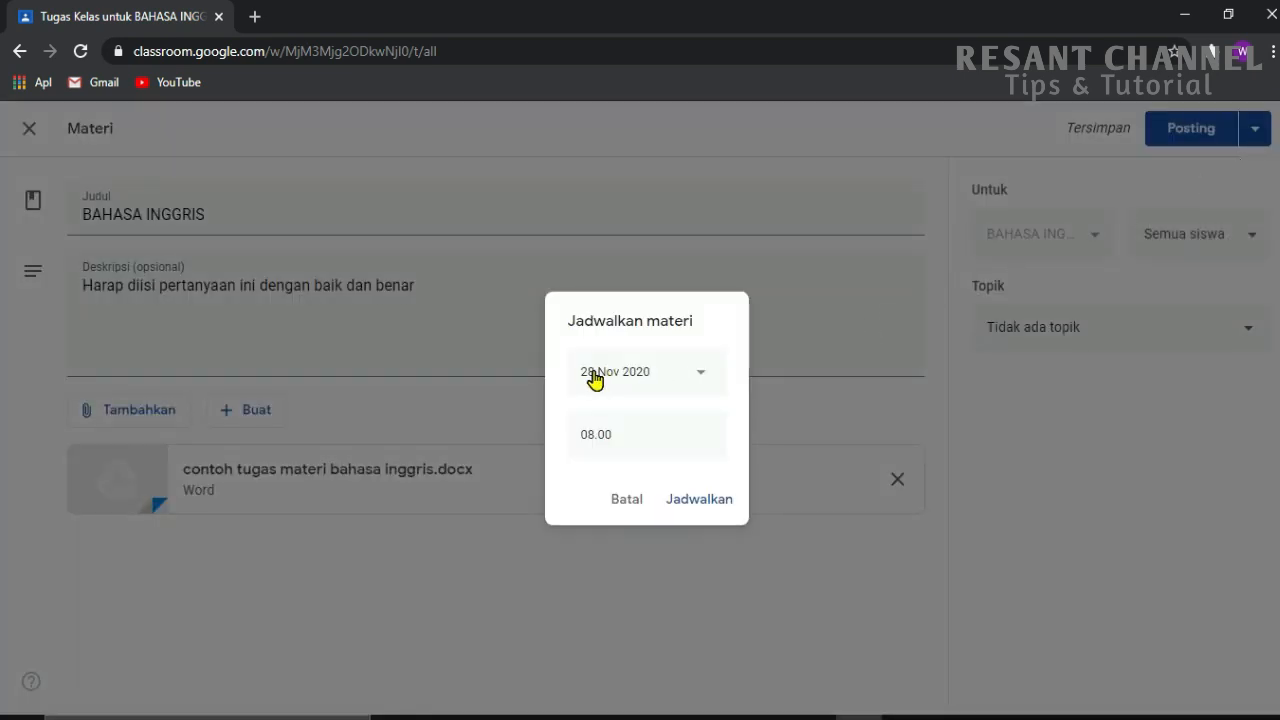
left_click(595, 444)
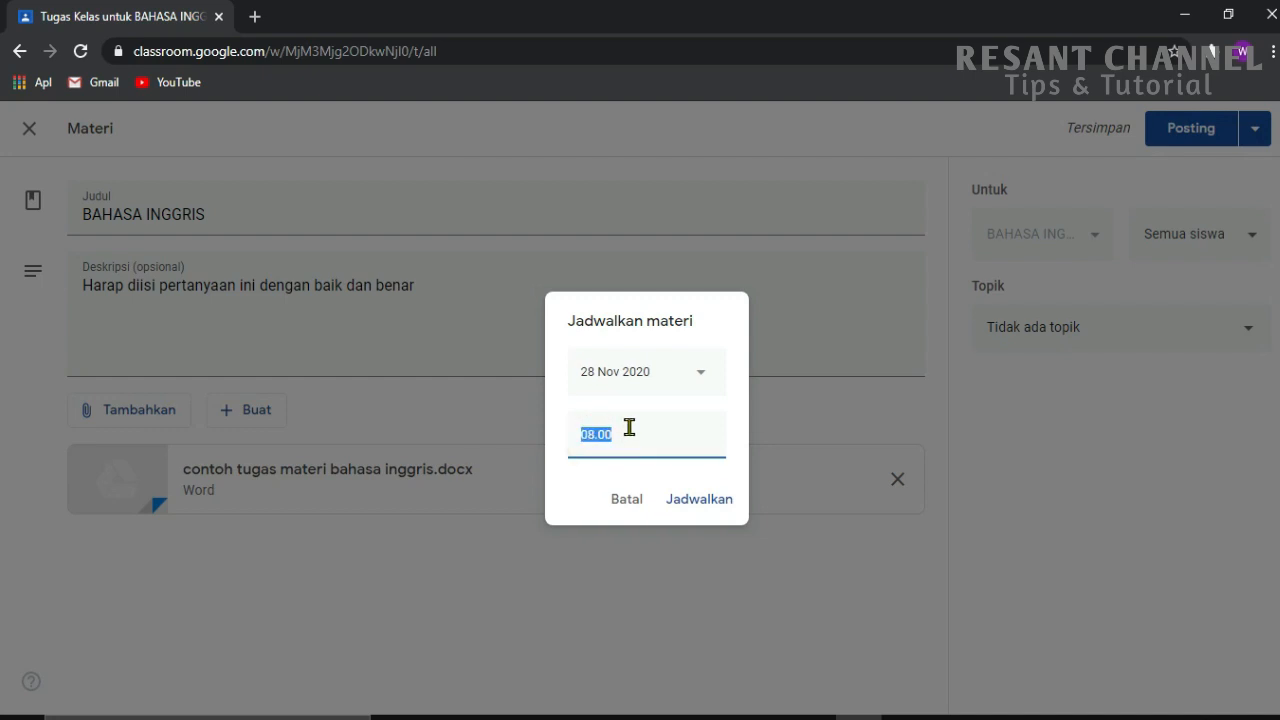
type("10")
left_click(714, 513)
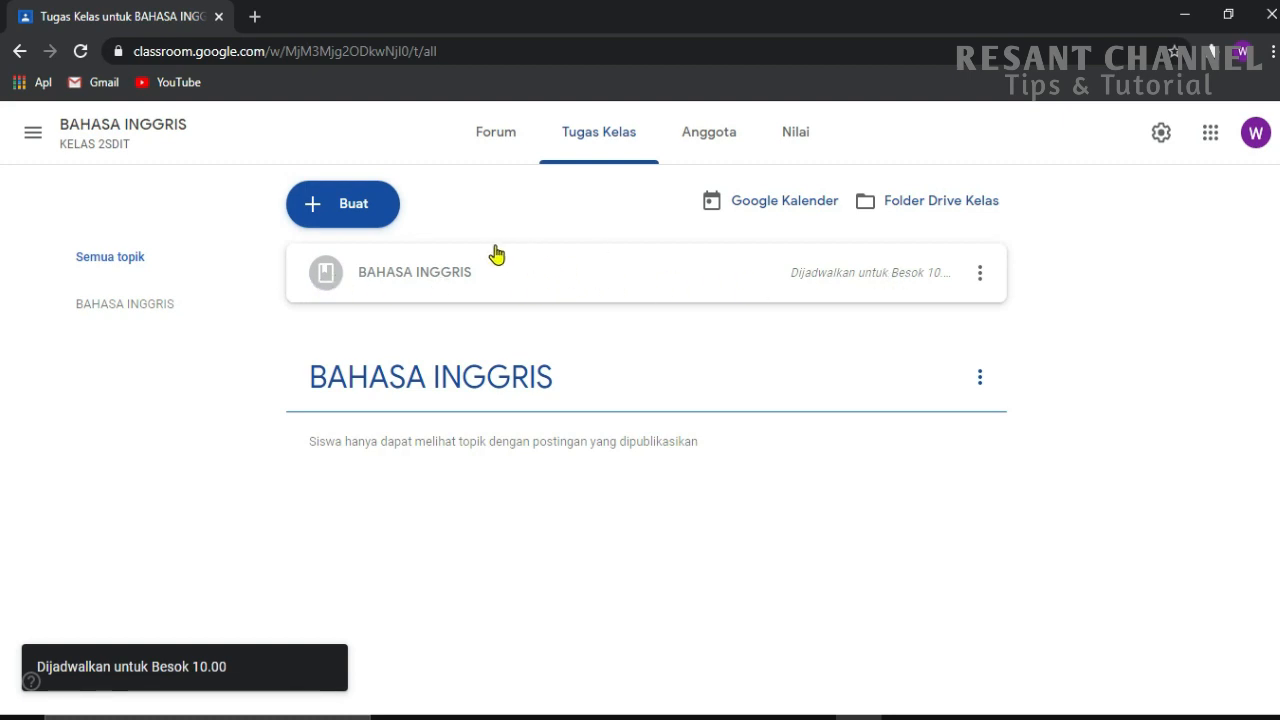
left_click_drag(563, 252, 466, 366)
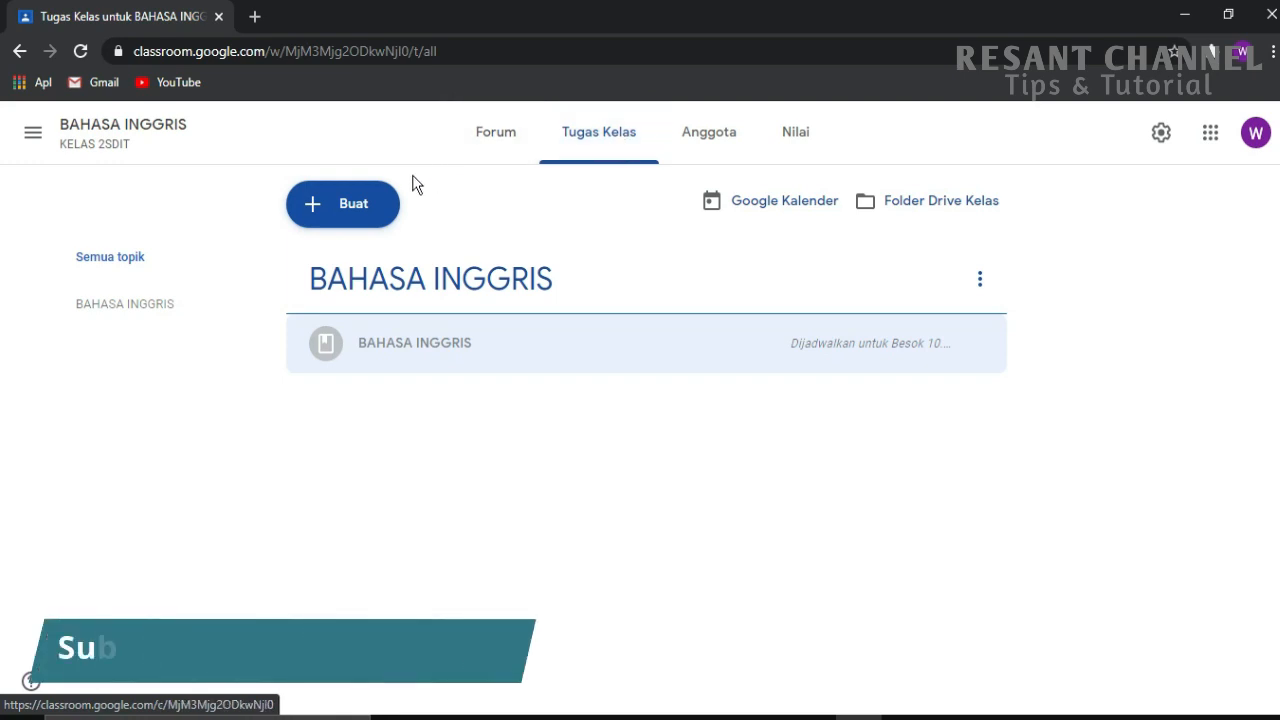
Start a new Tugas for the class, dismiss the tip about adding material, and title it BAHASA INGGRIS.
left_click(313, 206)
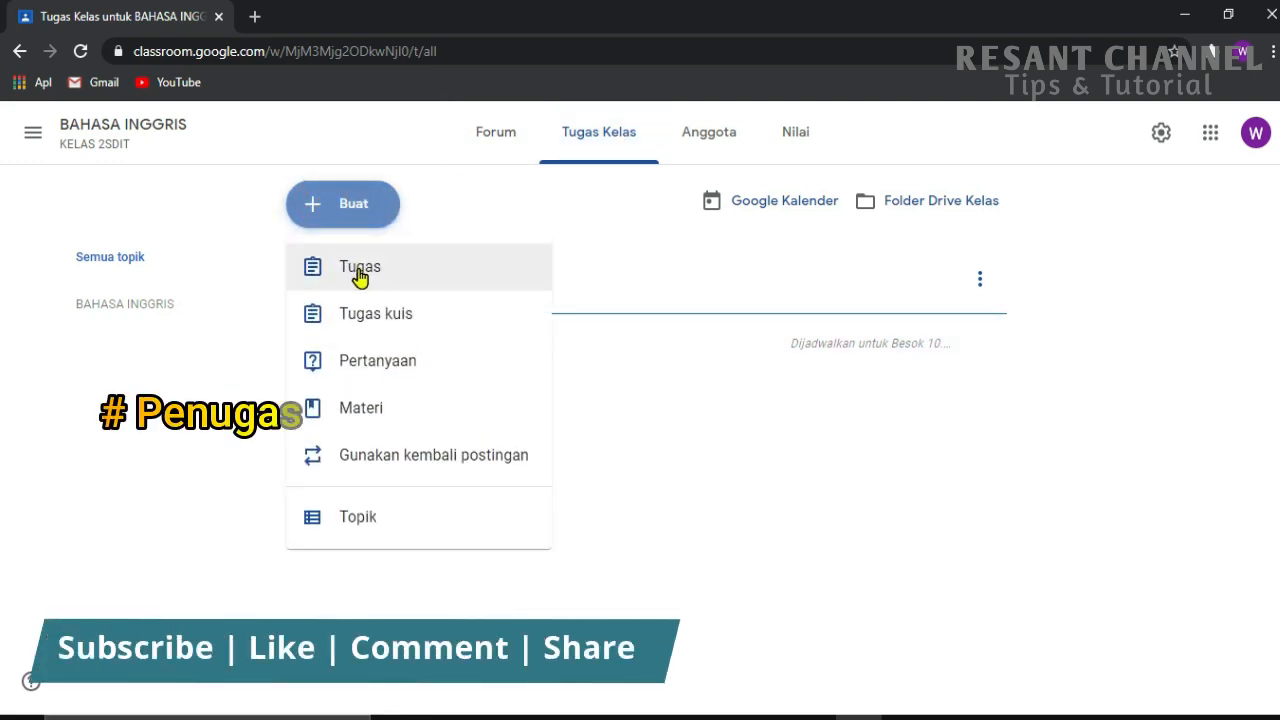
left_click(360, 270)
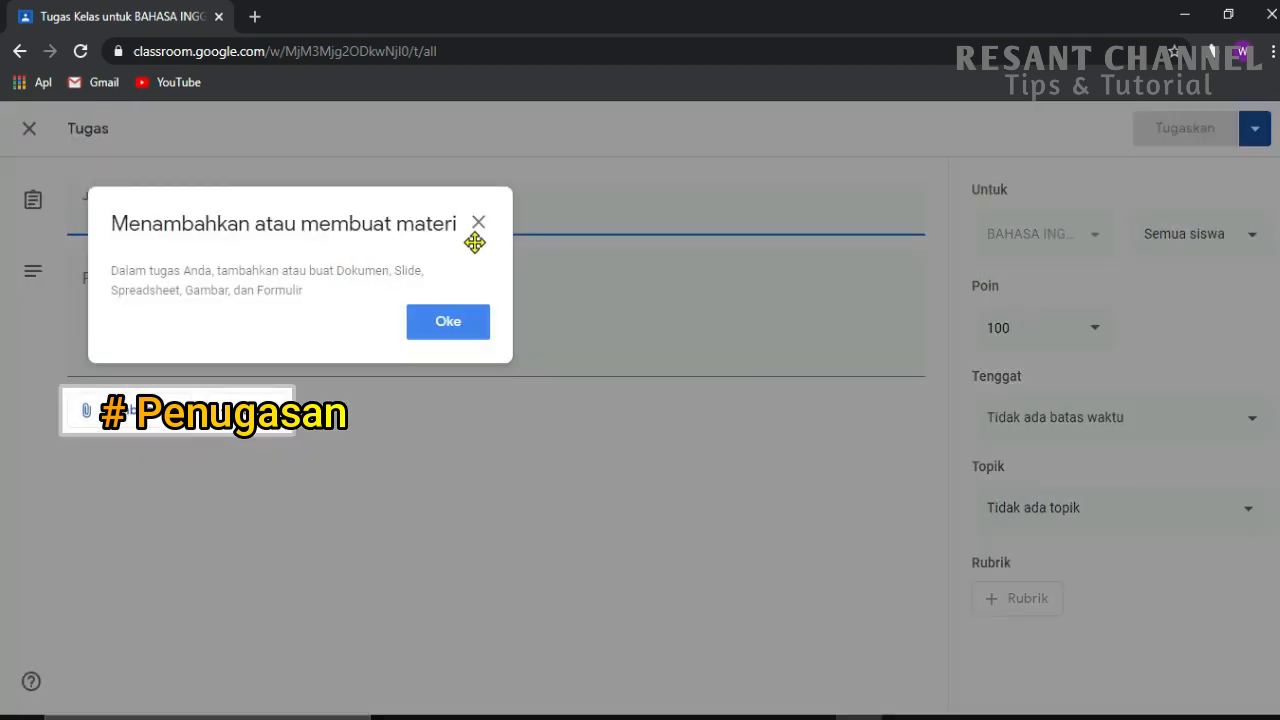
left_click(479, 224)
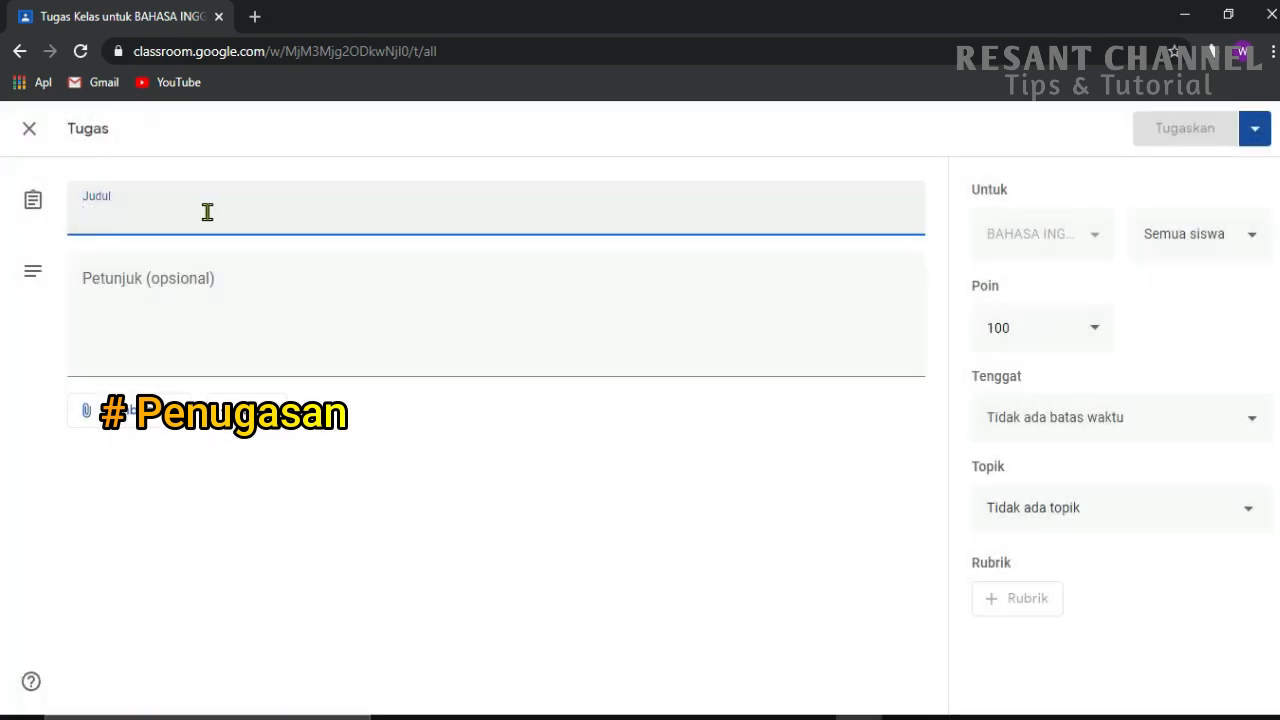
left_click(206, 209)
type("BAHAS")
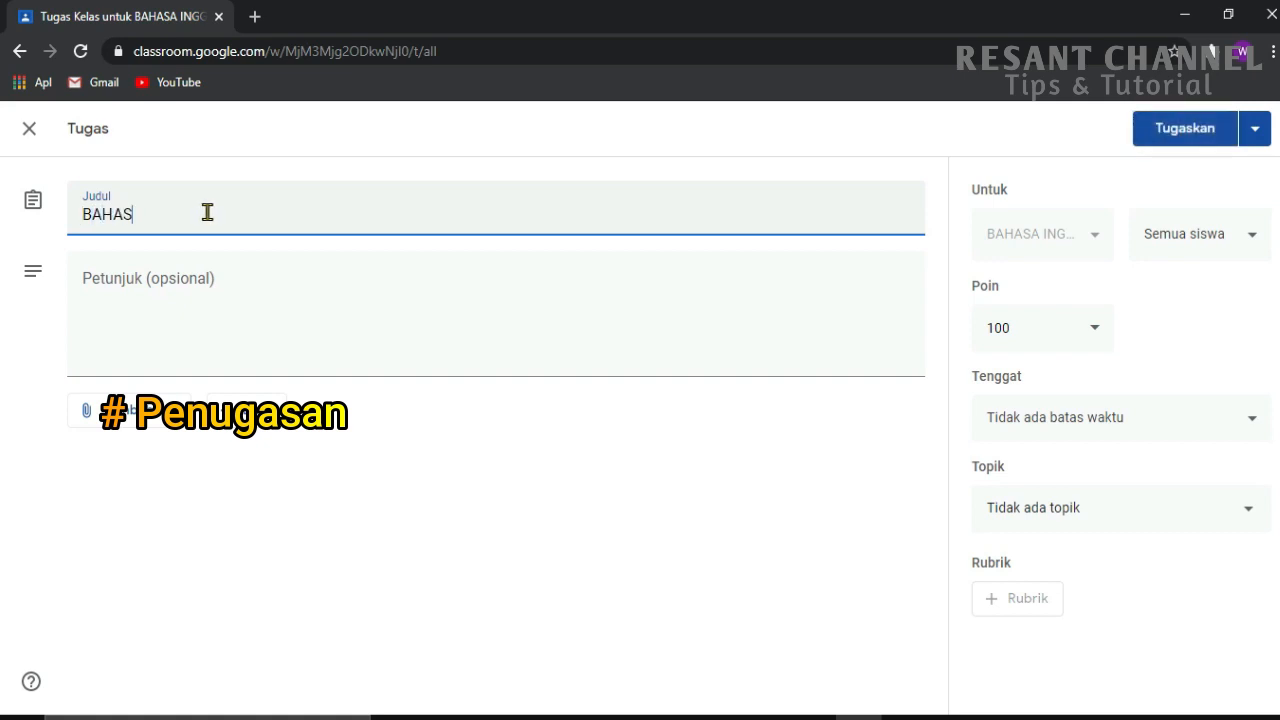
type("A INGGRIS")
Add the instructions "Harap selesaikan pada tanggal 28 sebelum jam 10.00wib" to the assignment and assign it to all students.
left_click(159, 290)
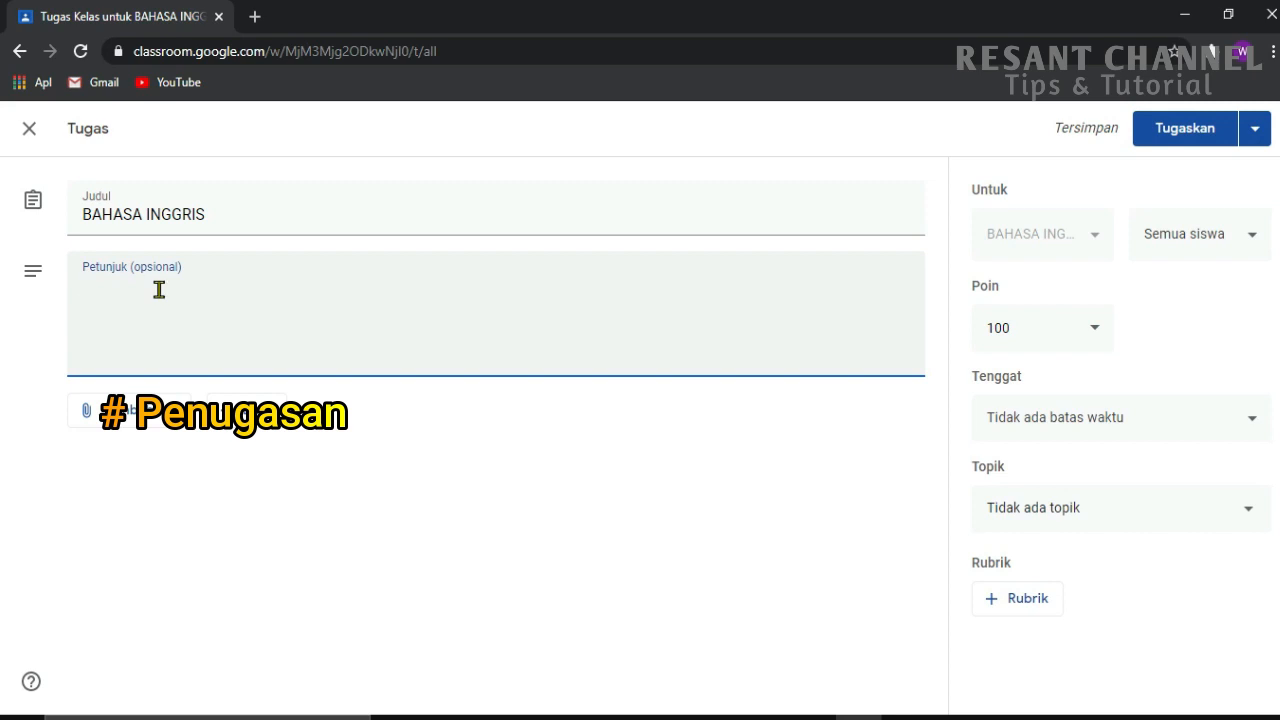
type("Harap selesaikan")
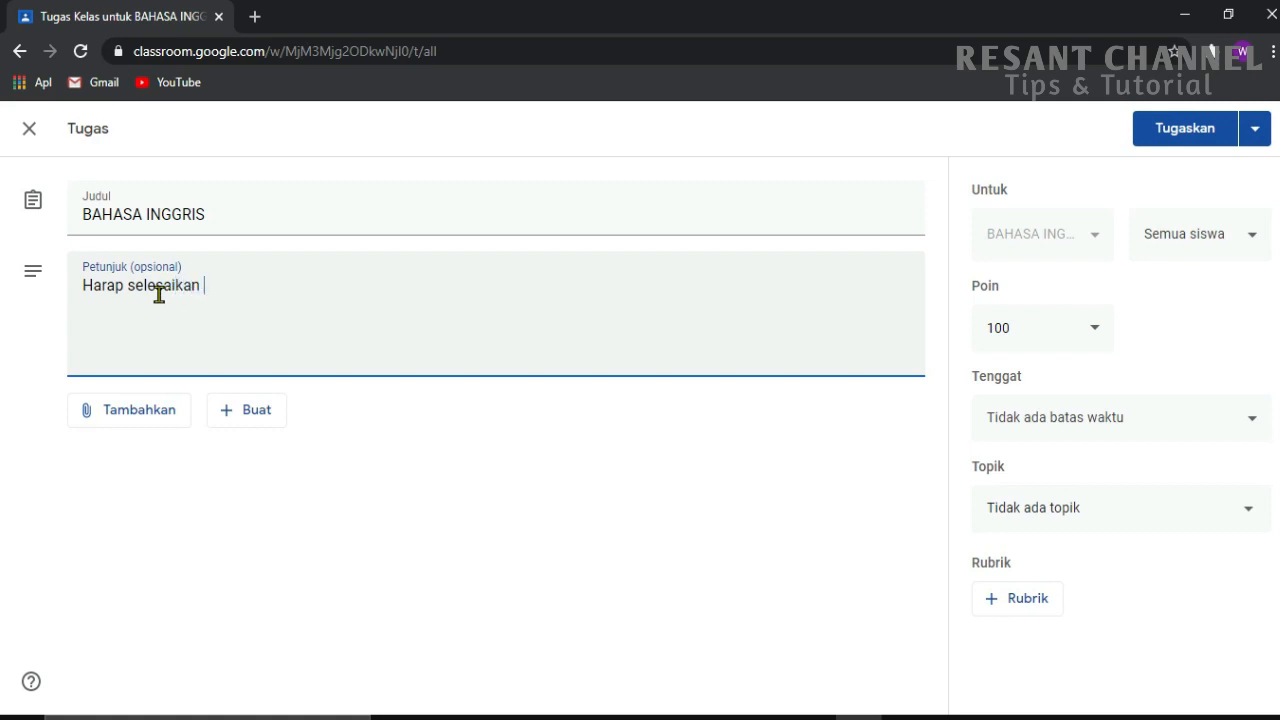
type("pada ta")
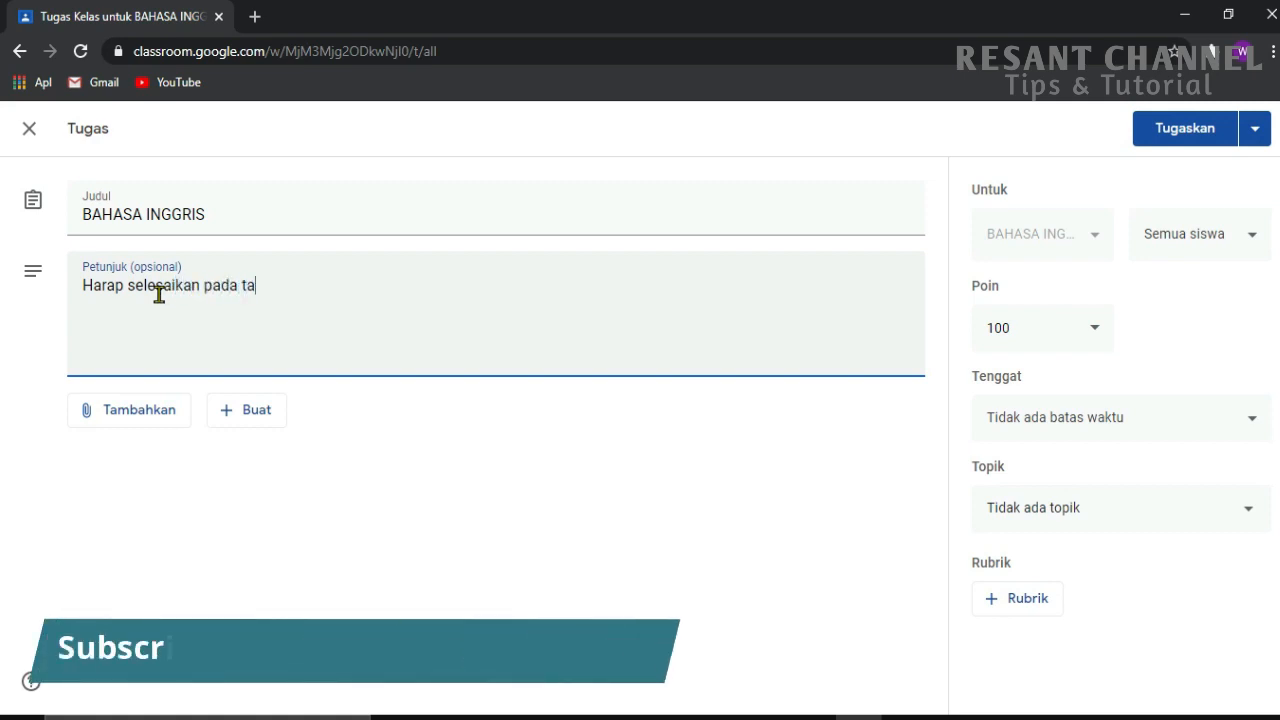
type("nggal ter")
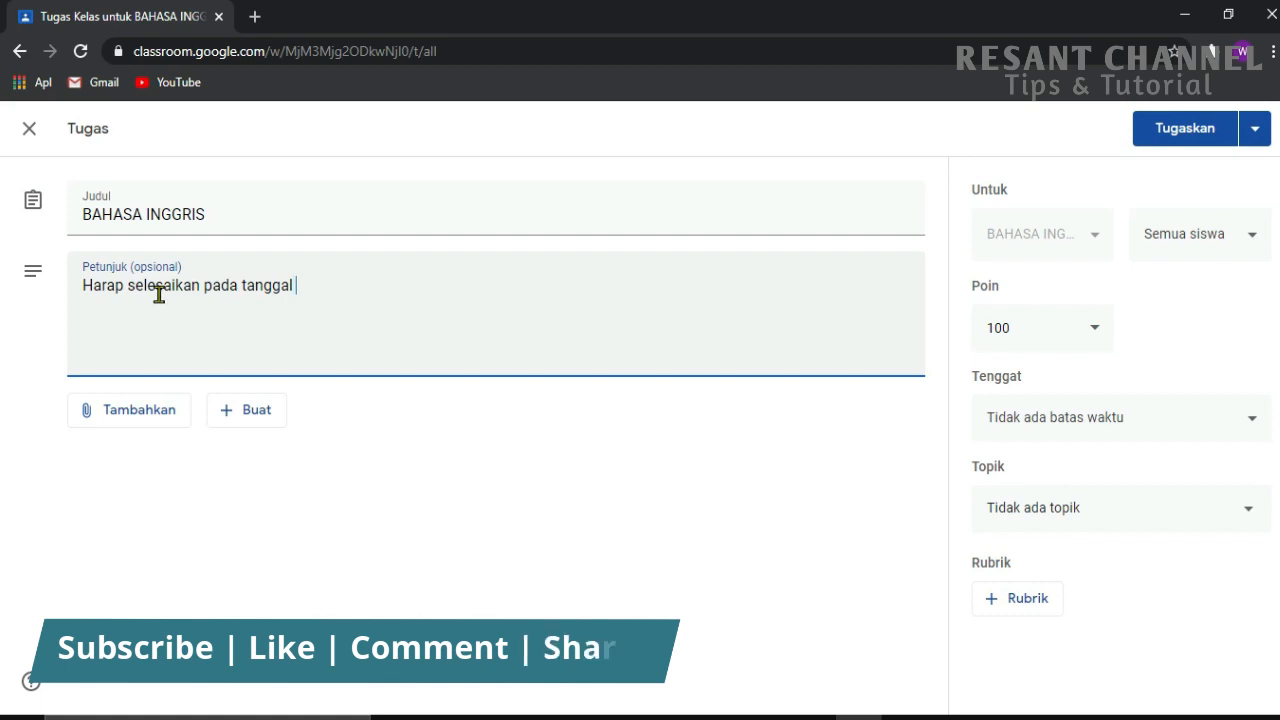
key("BackSpace")
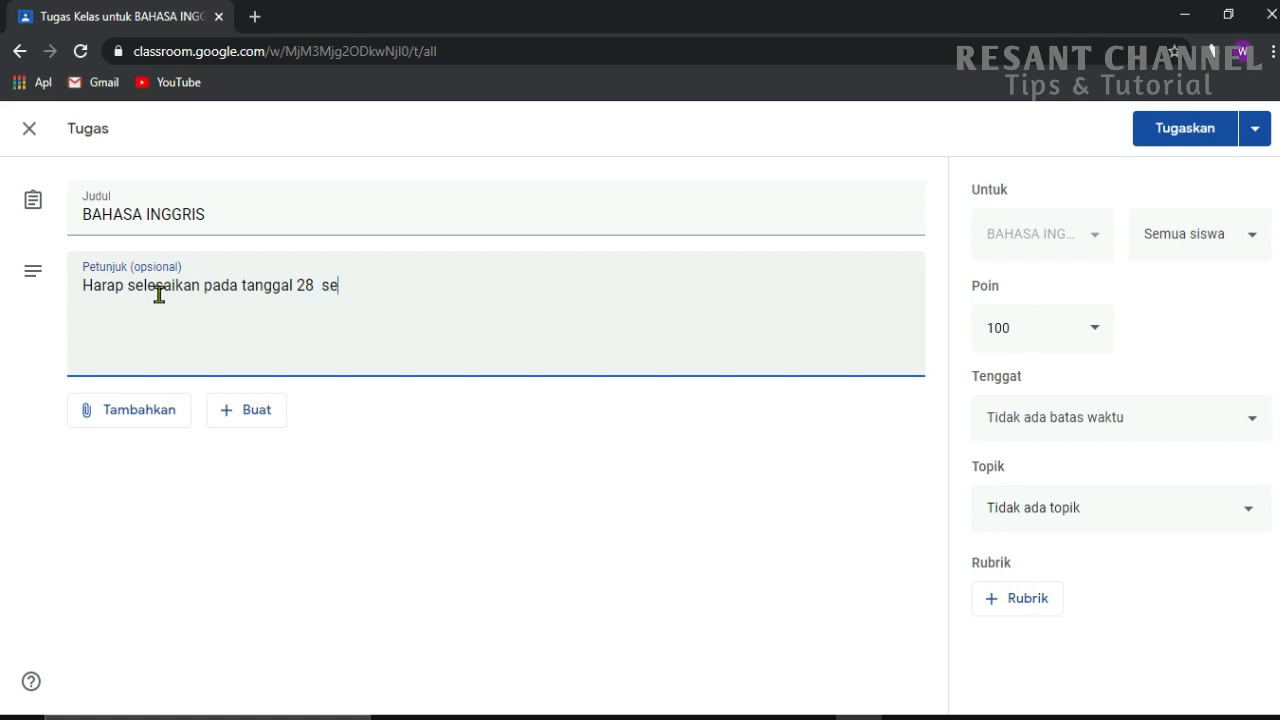
type("sebelum jam 10.0")
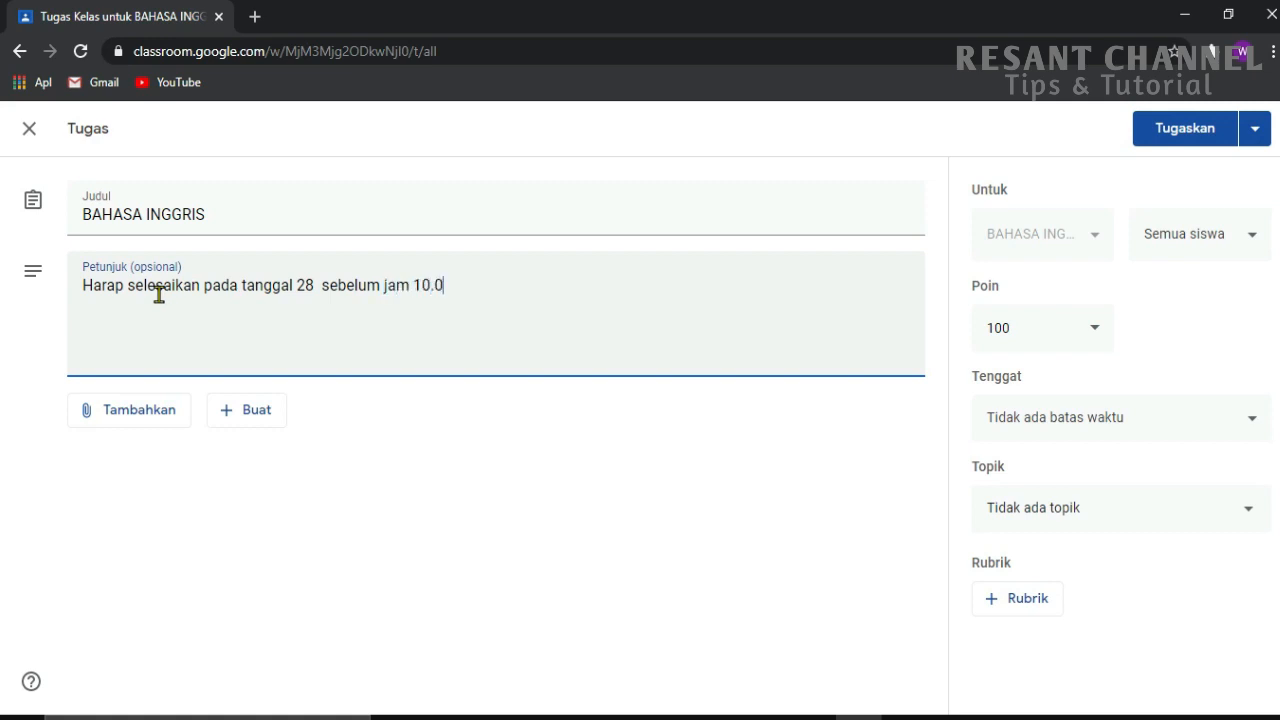
type("0wib")
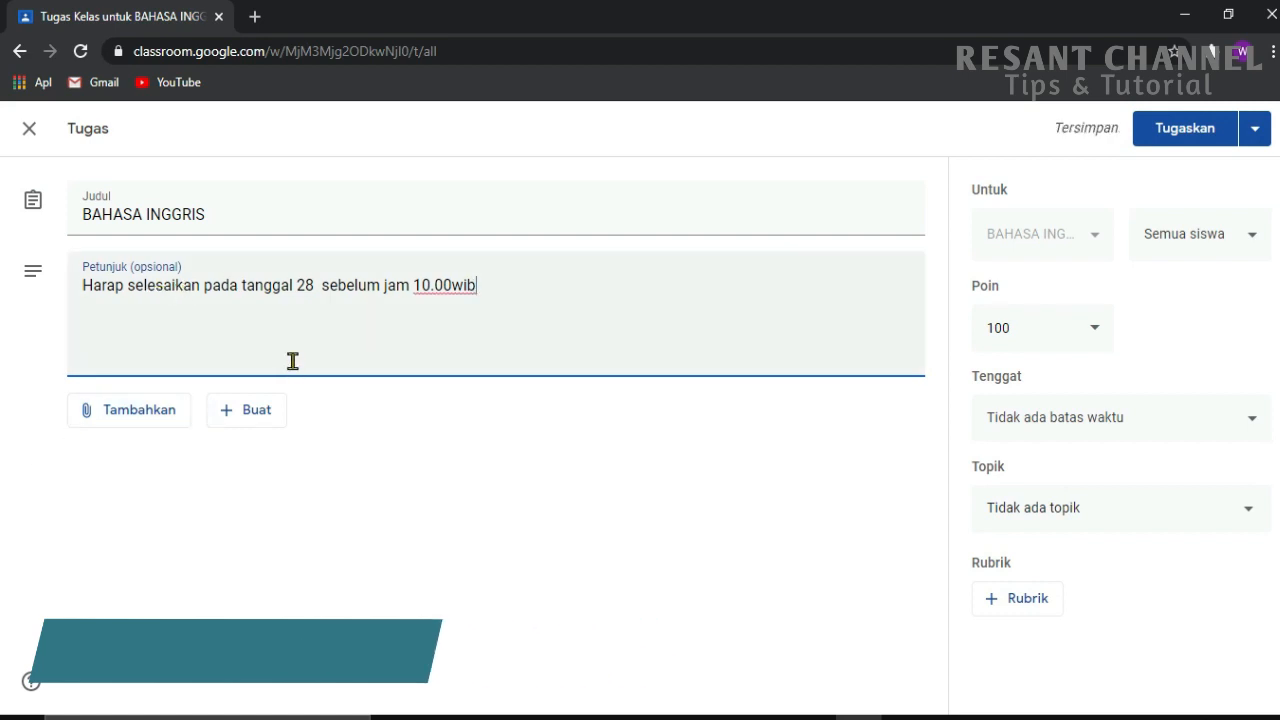
left_click(1204, 136)
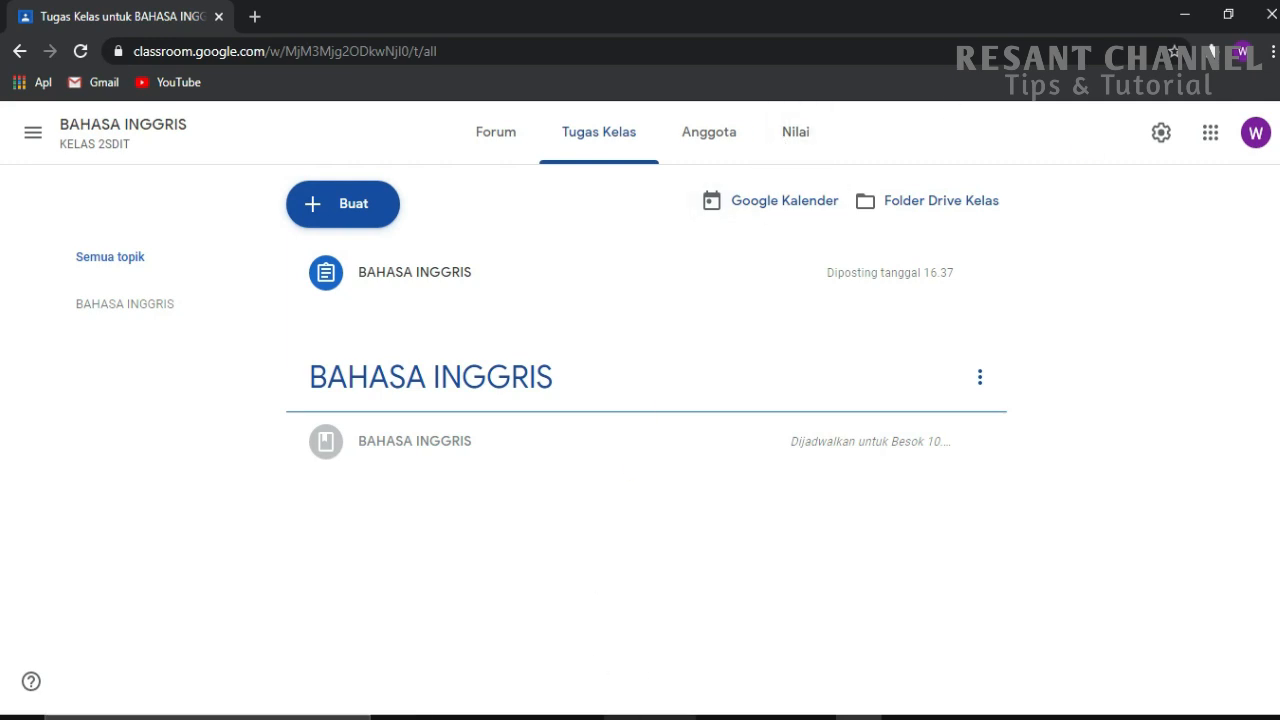
Switch to Firefox and search the web for "google classroom".
mouse_move(627, 716)
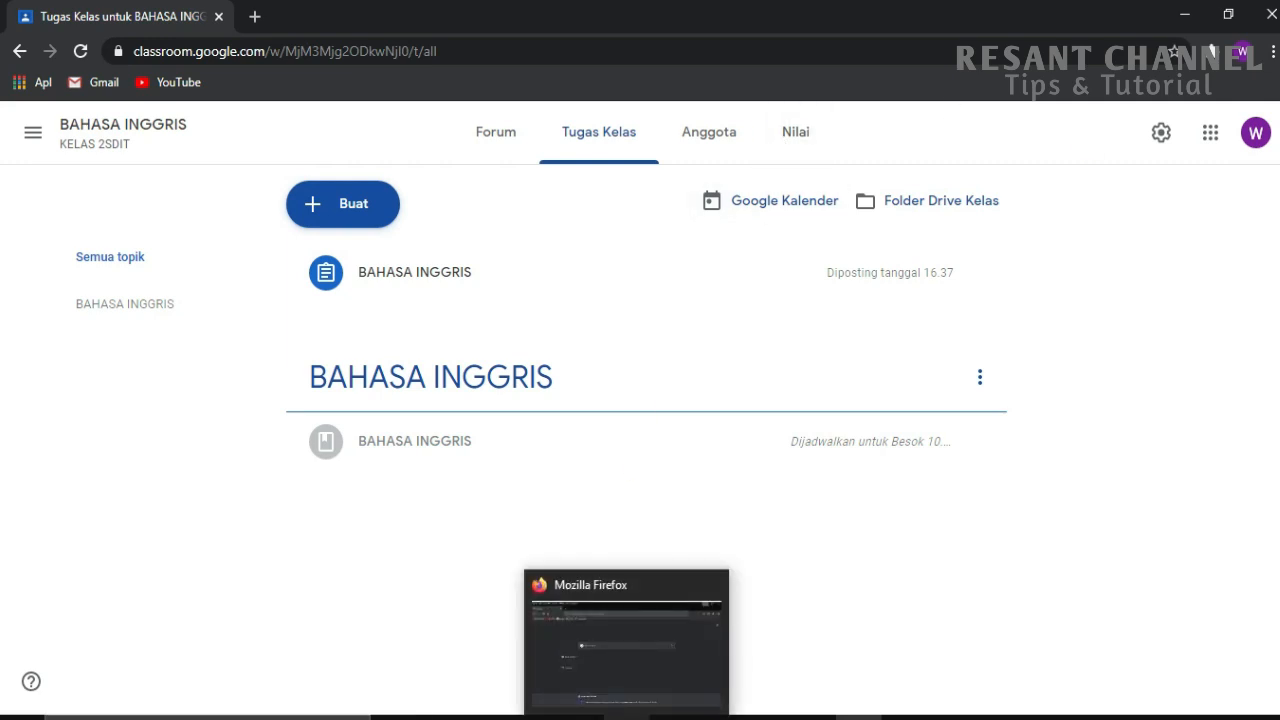
left_click(627, 716)
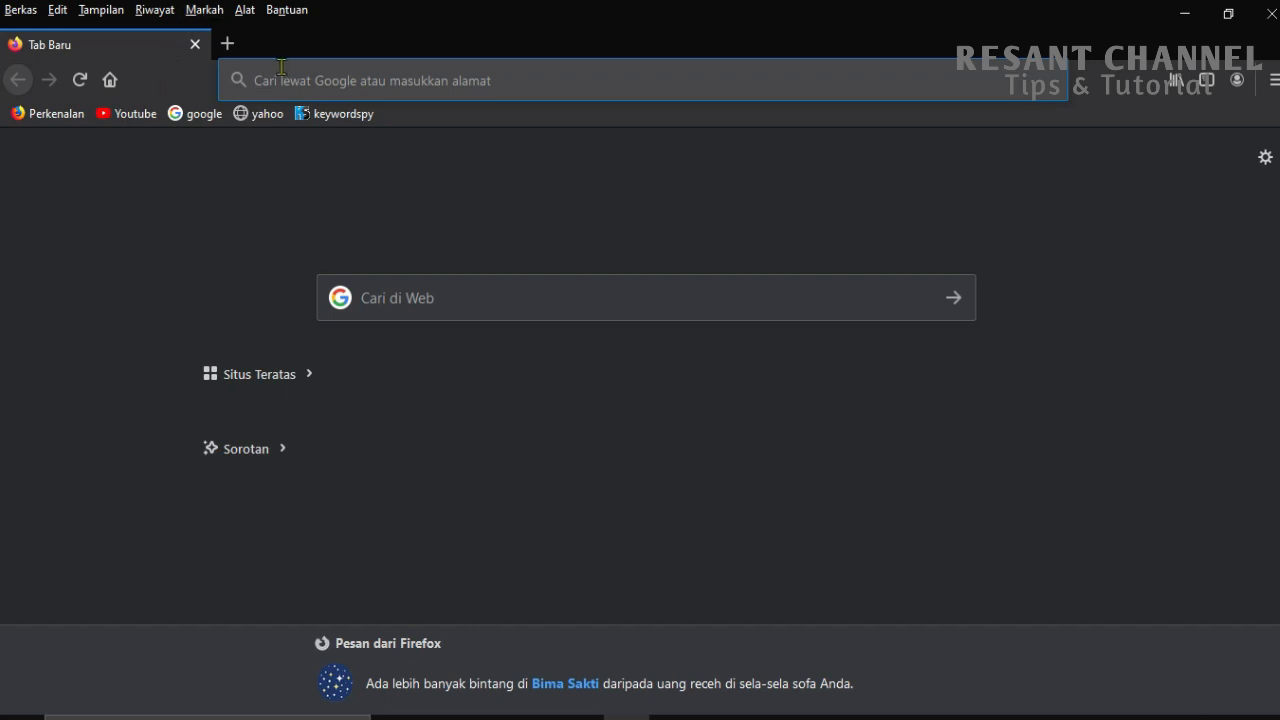
left_click(423, 300)
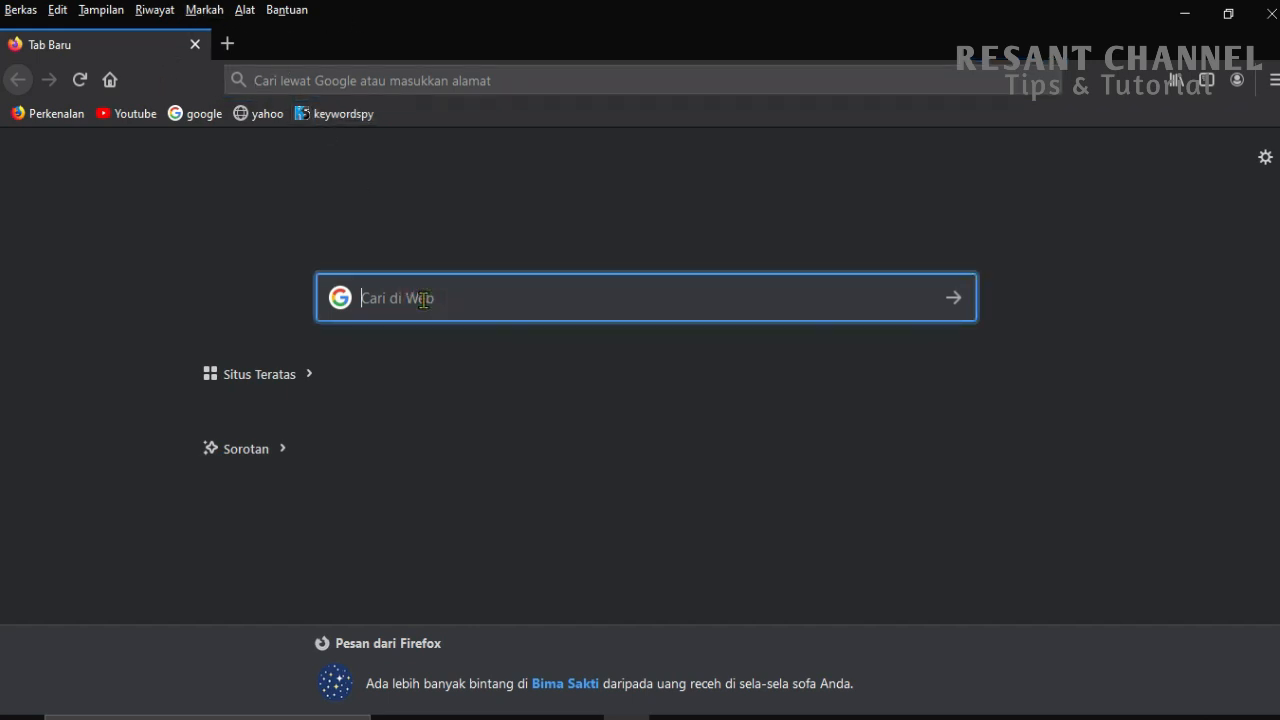
type("goog")
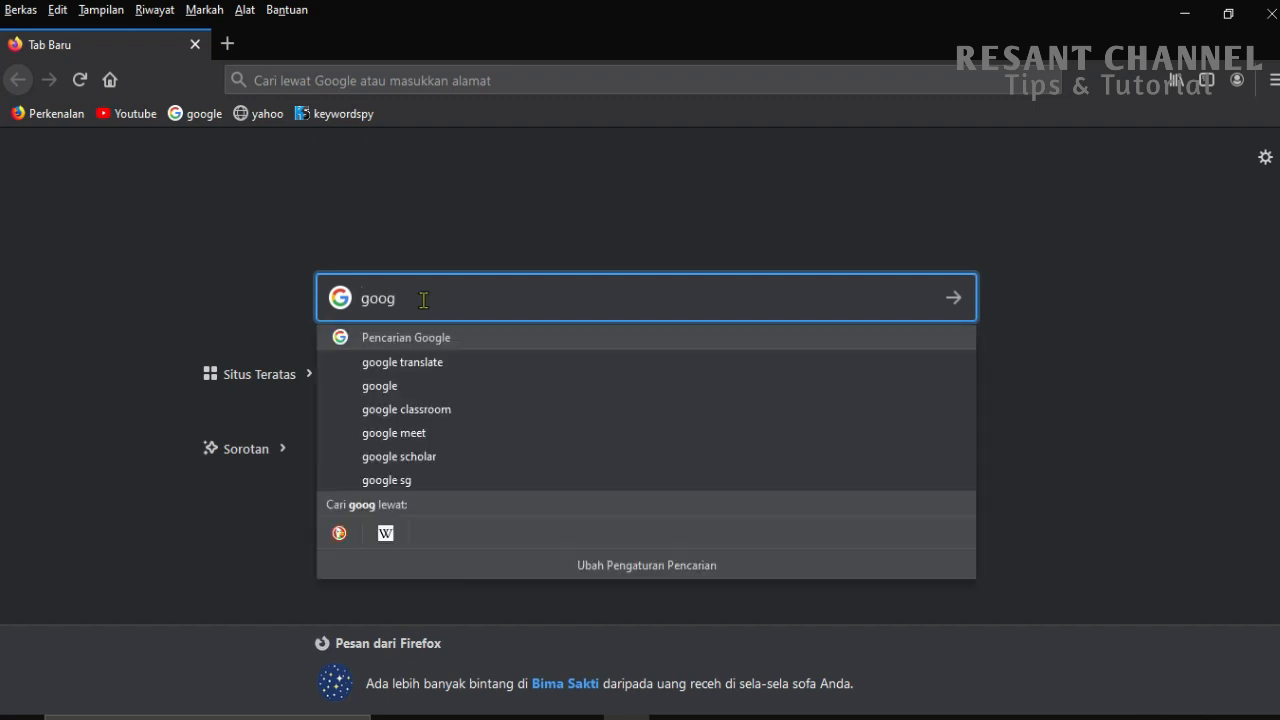
type("le c")
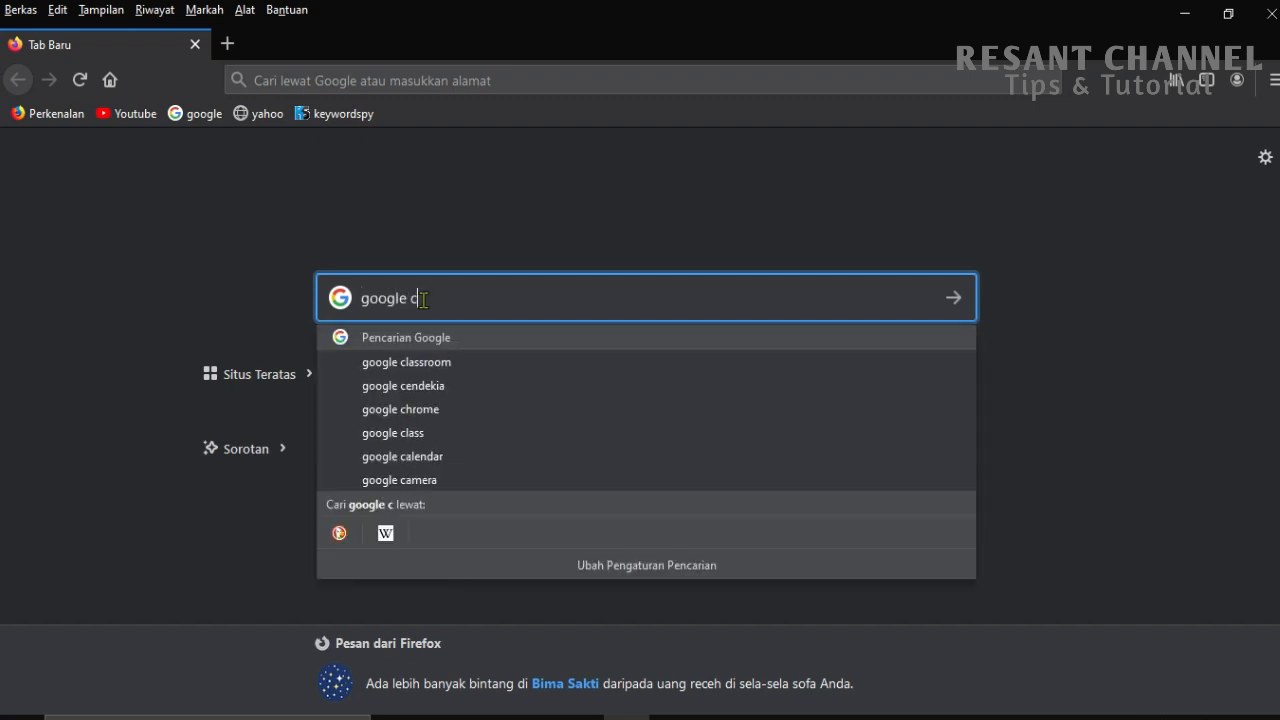
type("lassroom")
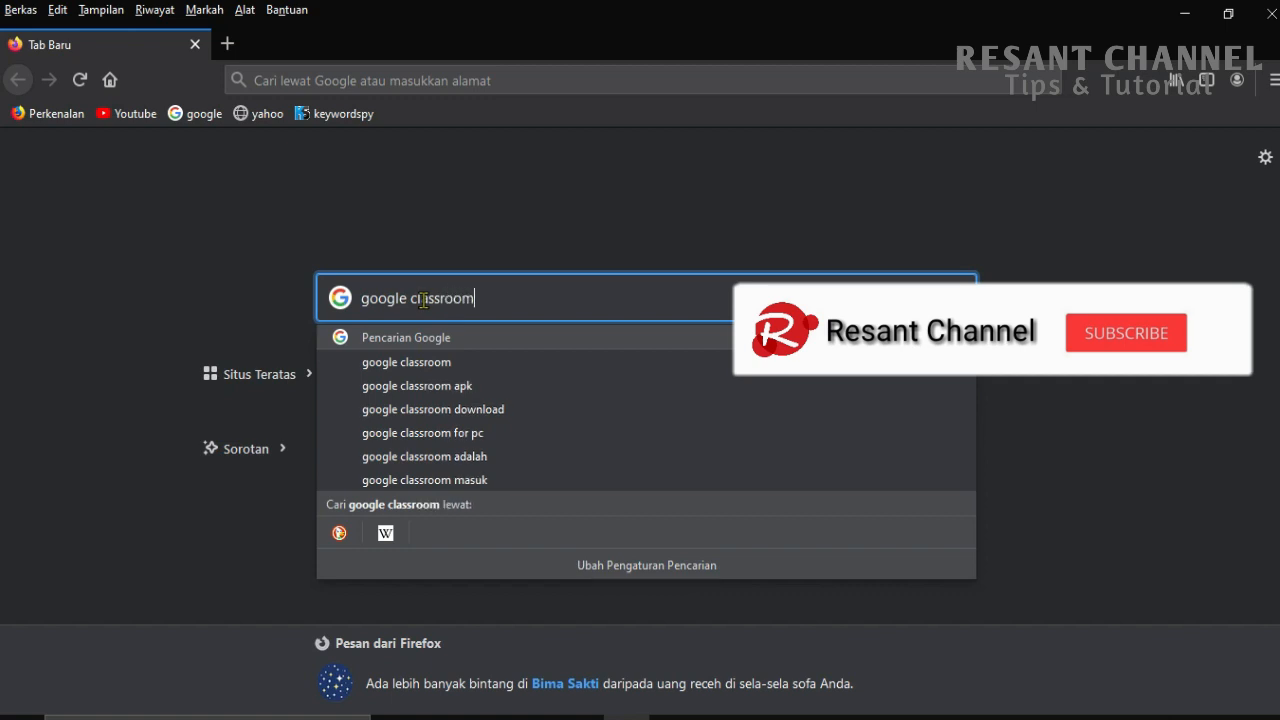
key("Return")
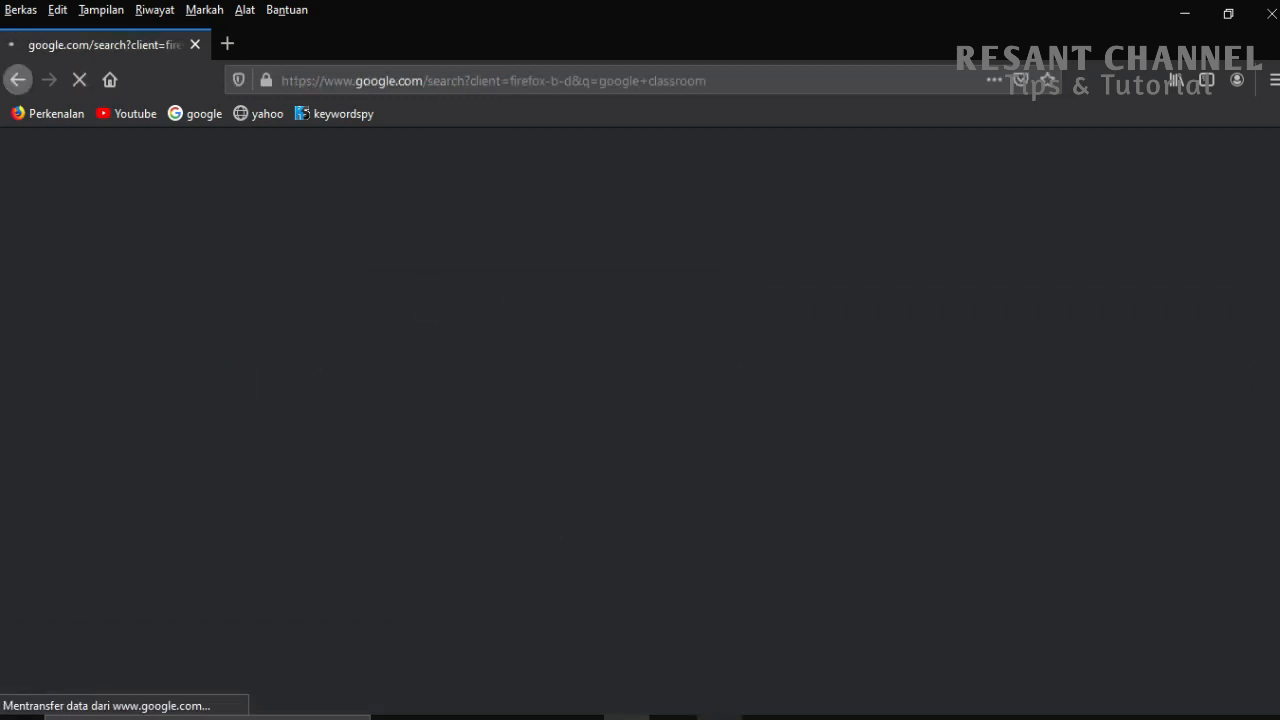
Switch back to Chrome and open the BAHASA INGGRIS class from the list of classes.
mouse_move(858, 717)
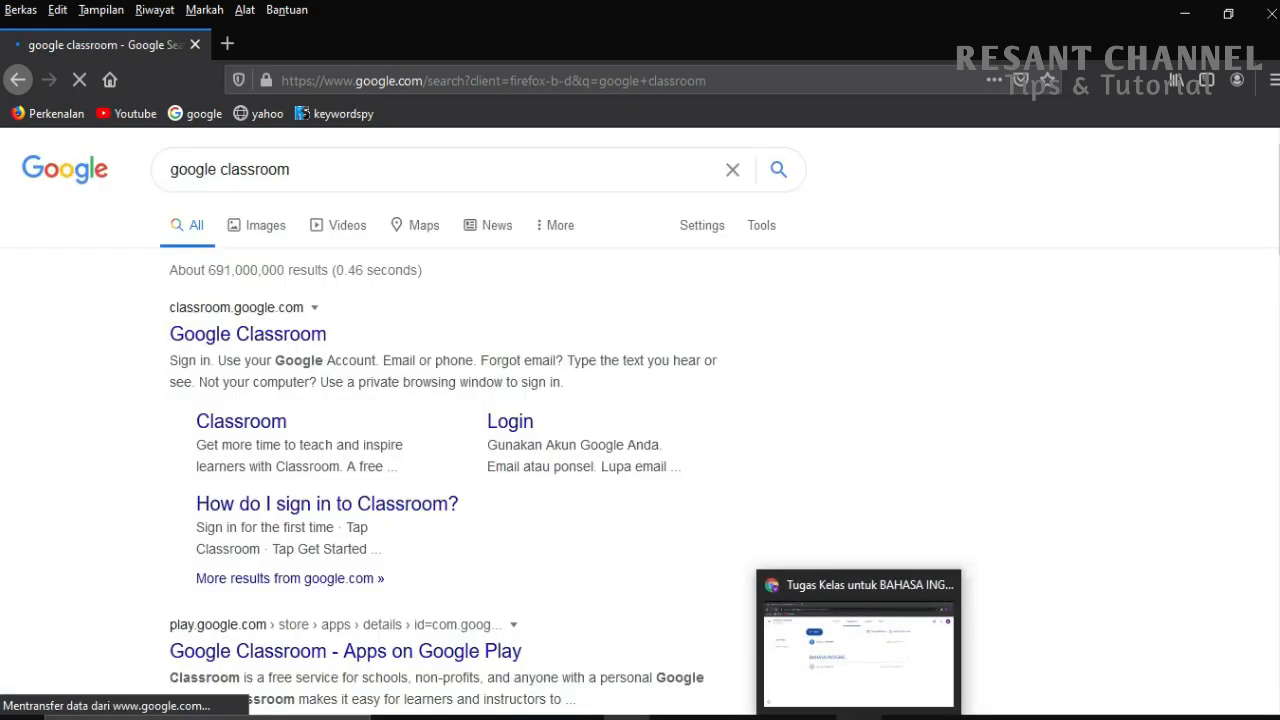
left_click(823, 670)
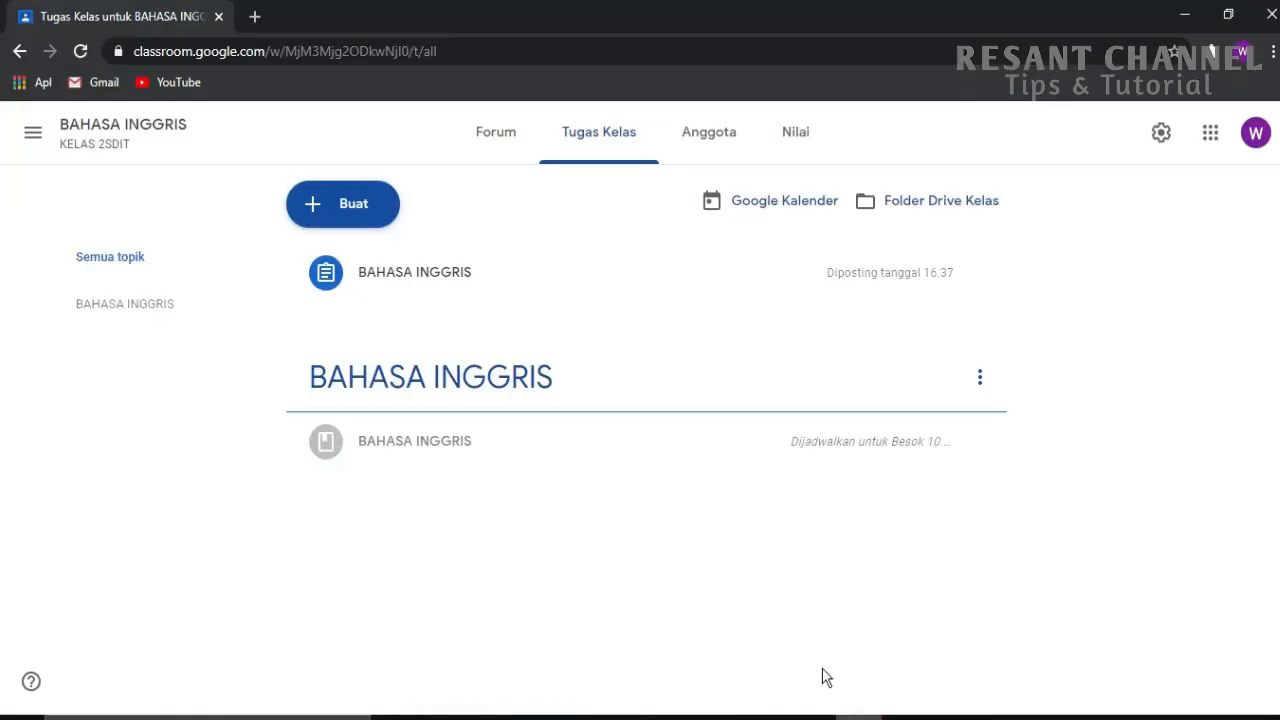
left_click(33, 133)
left_click(120, 148)
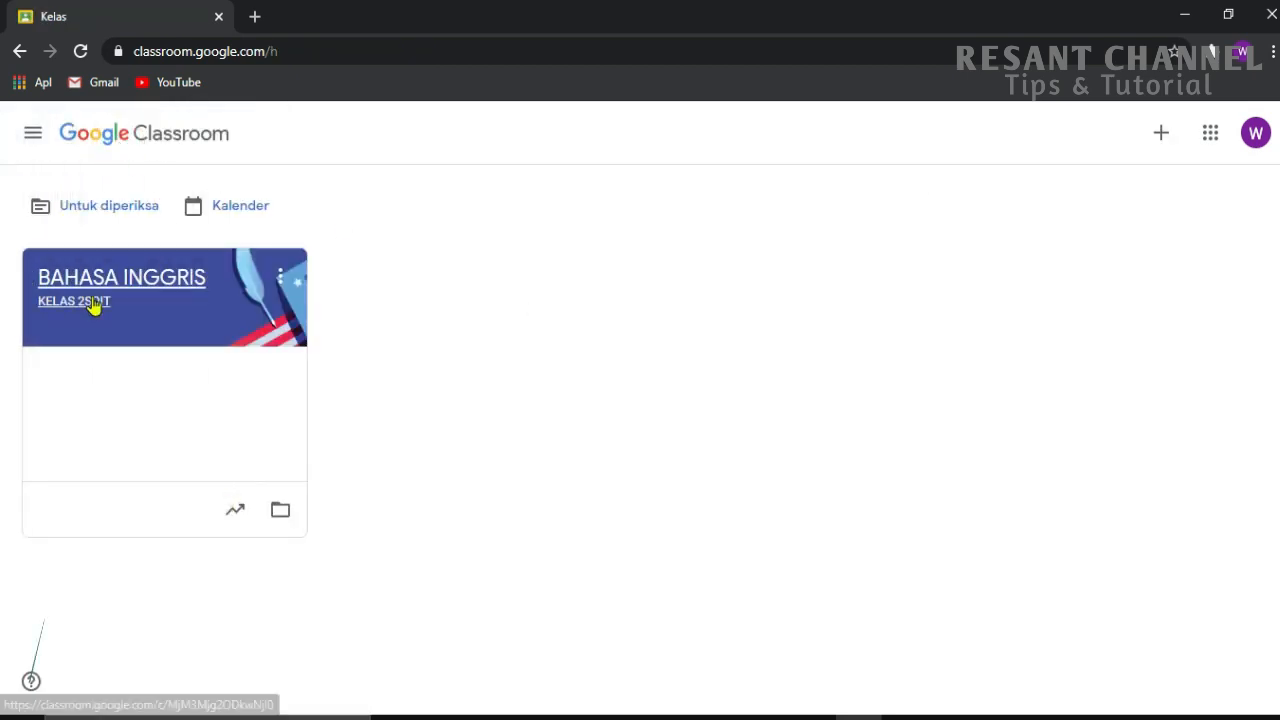
left_click(224, 297)
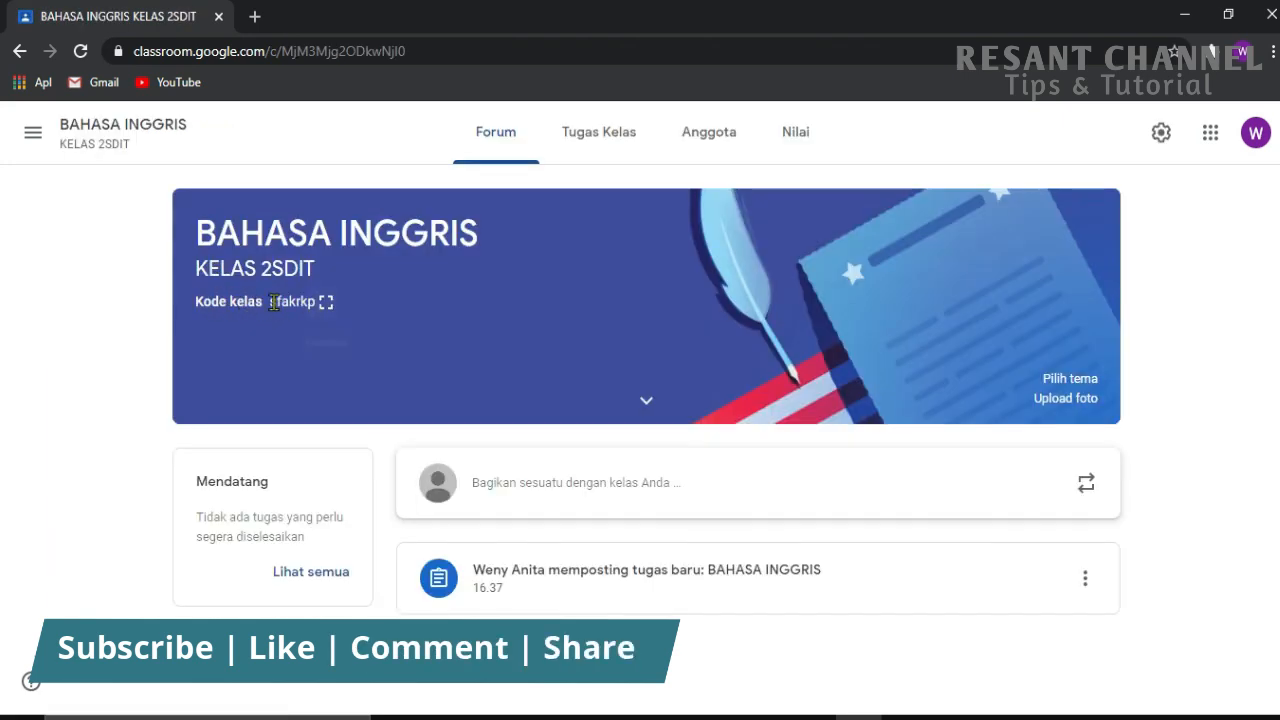
Display the BAHASA INGGRIS class code enlarged and copy the class invitation link.
left_click(326, 302)
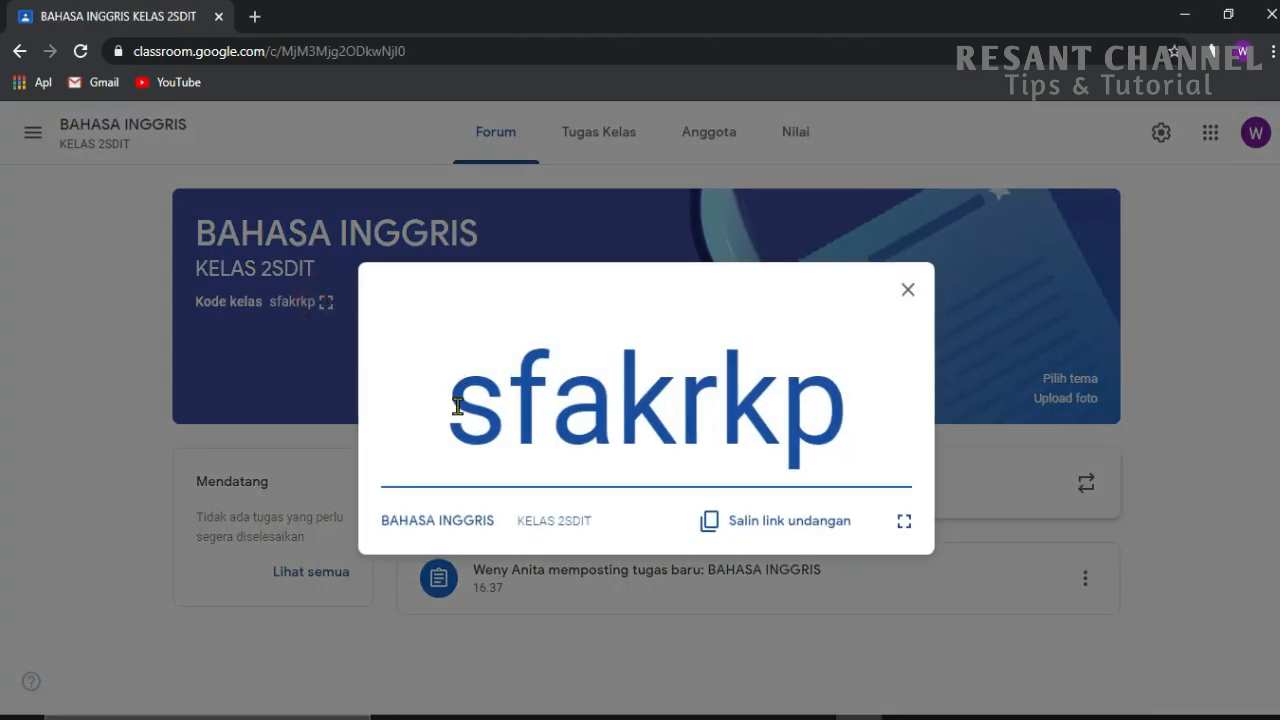
left_click_drag(451, 409, 855, 420)
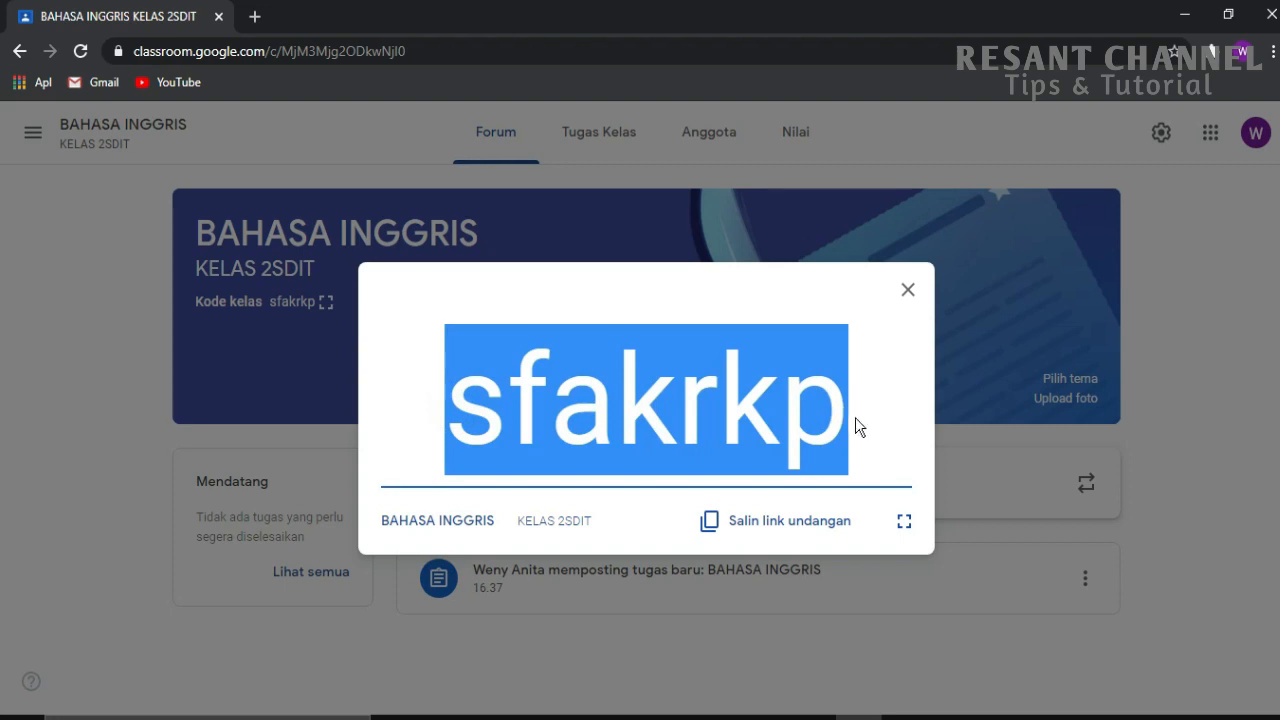
left_click(782, 528)
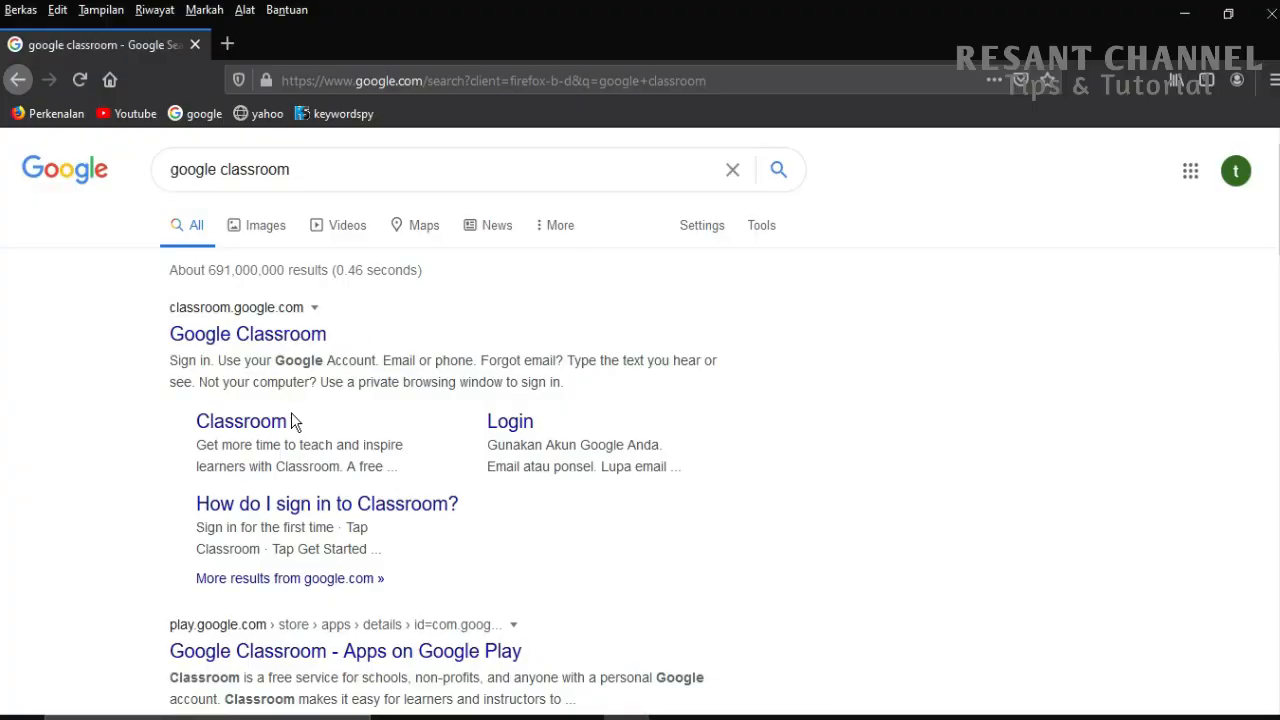
In Firefox, look through the search results and open the classroom.google.com result.
scroll(291, 415, "down", 4)
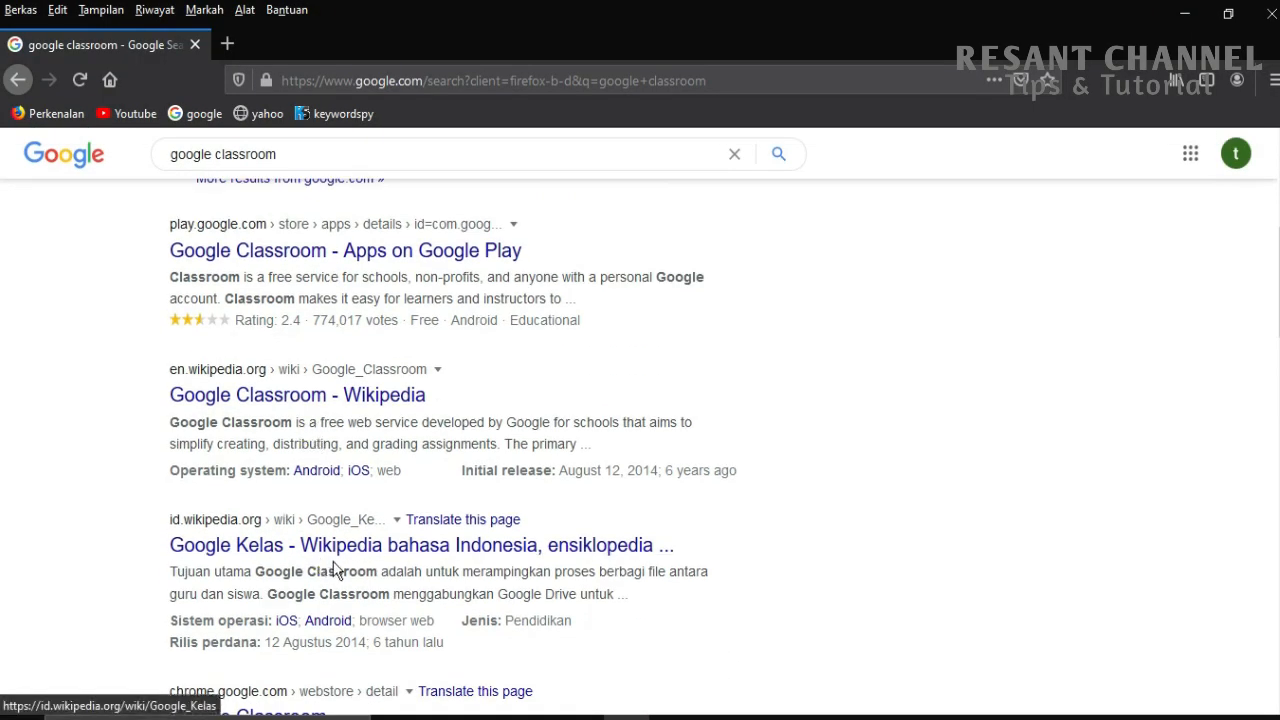
scroll(337, 569, "down", 2)
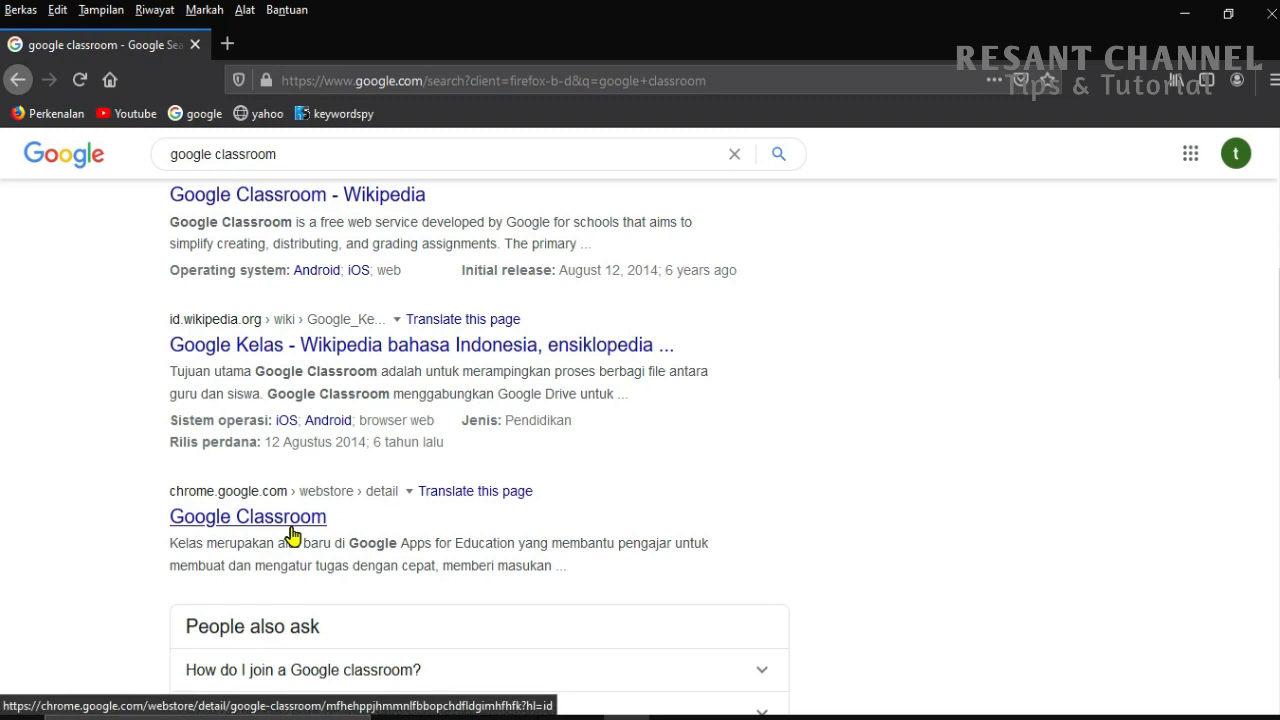
scroll(291, 534, "up", 6)
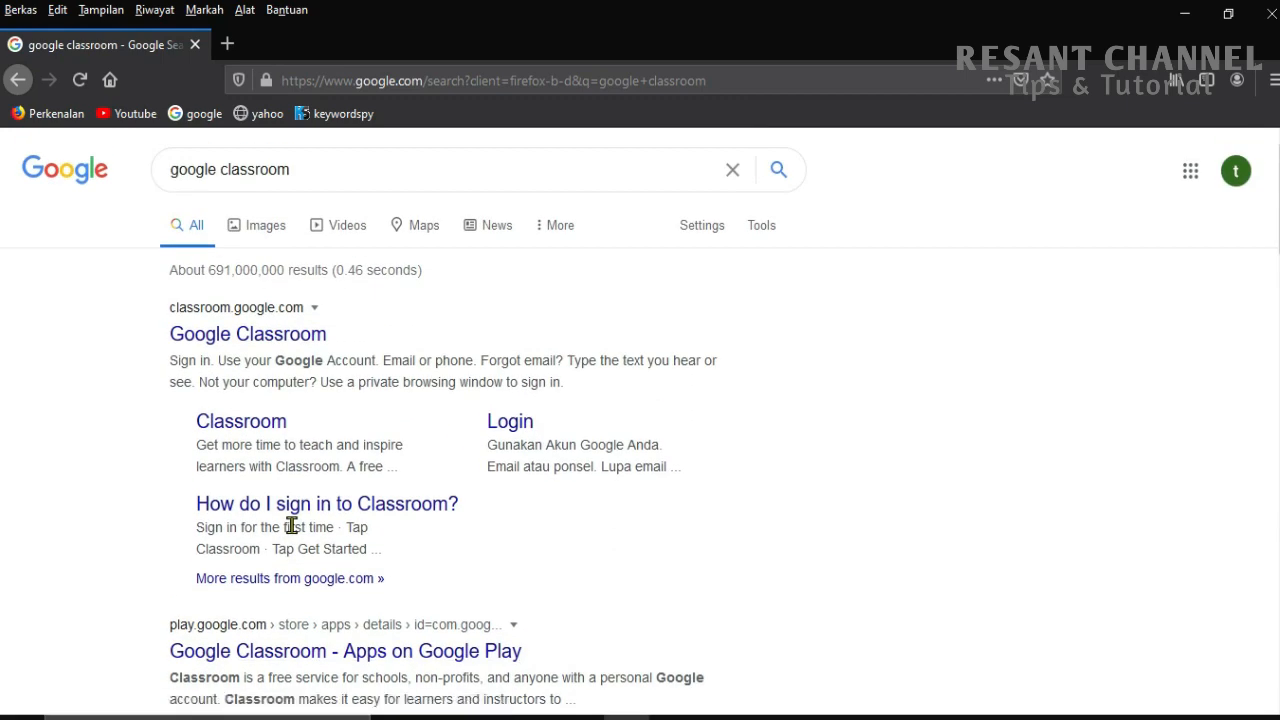
left_click(271, 337)
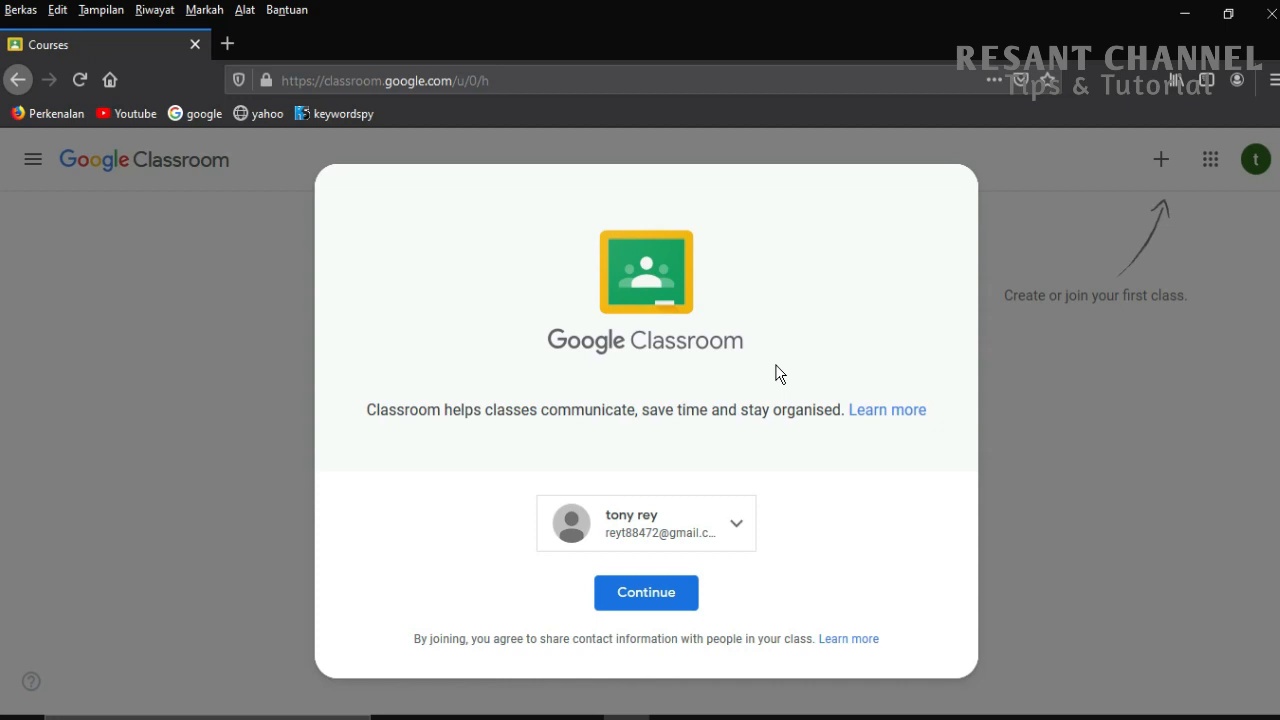
Continue into Google Classroom with the signed-in account and open the Join class form.
left_click(655, 598)
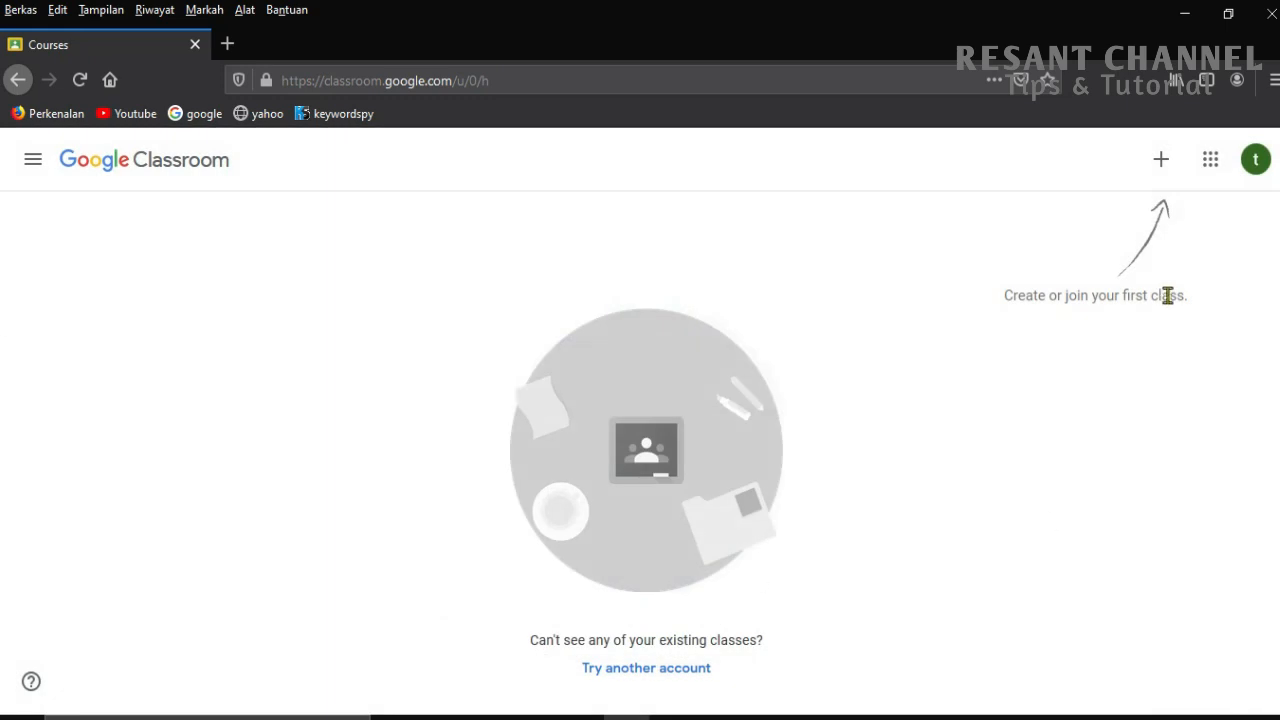
left_click(1163, 168)
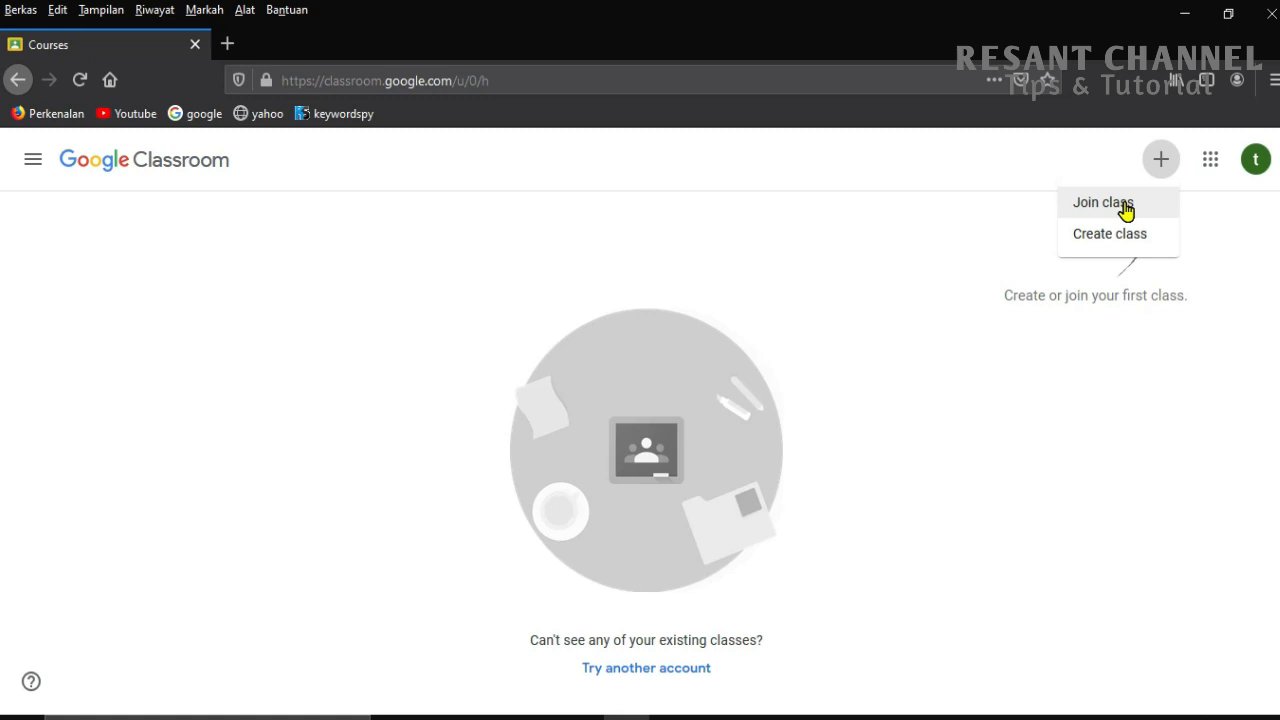
left_click(1125, 205)
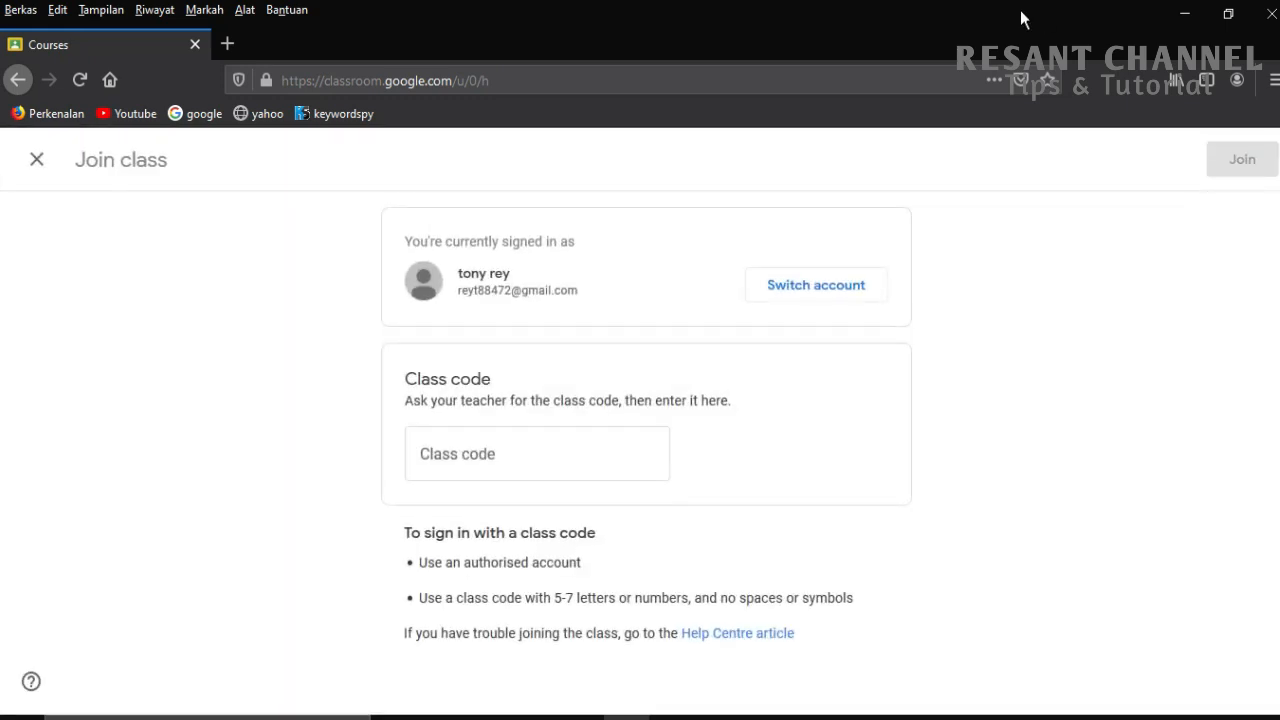
Try to paste the copied invitation link as the class code, and clear the field again.
left_click(449, 459)
right_click(450, 461)
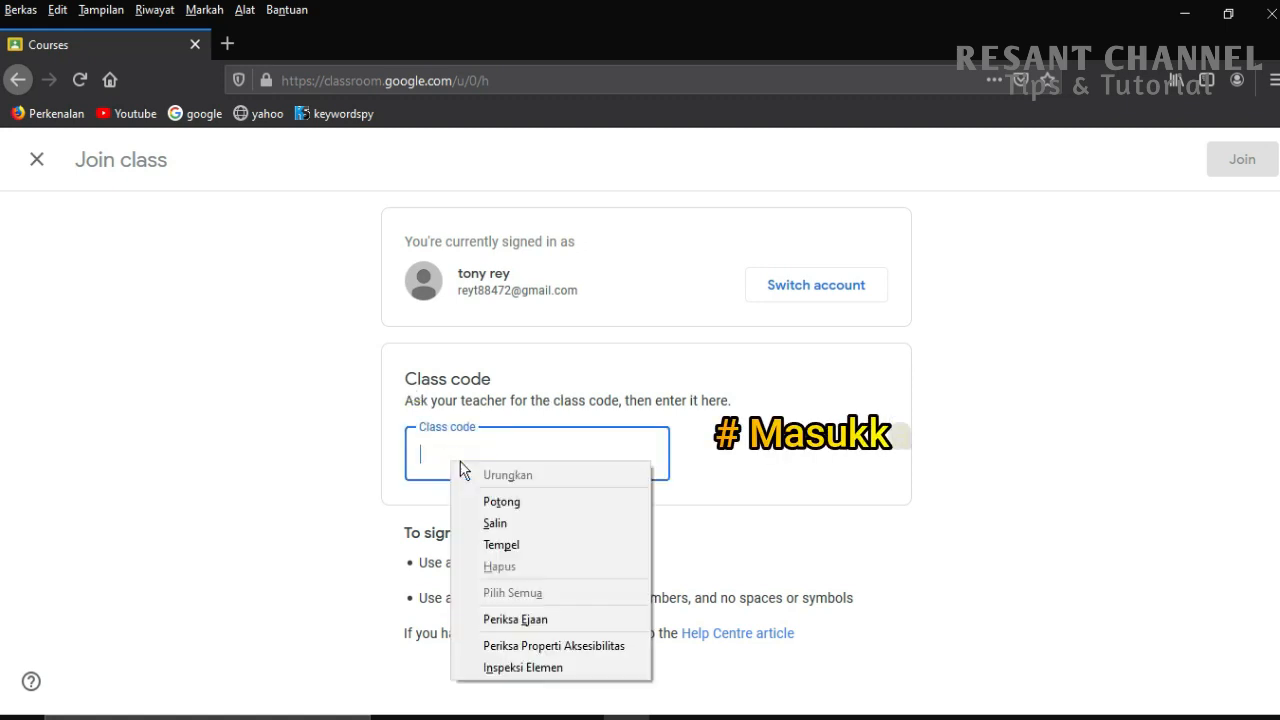
left_click(541, 544)
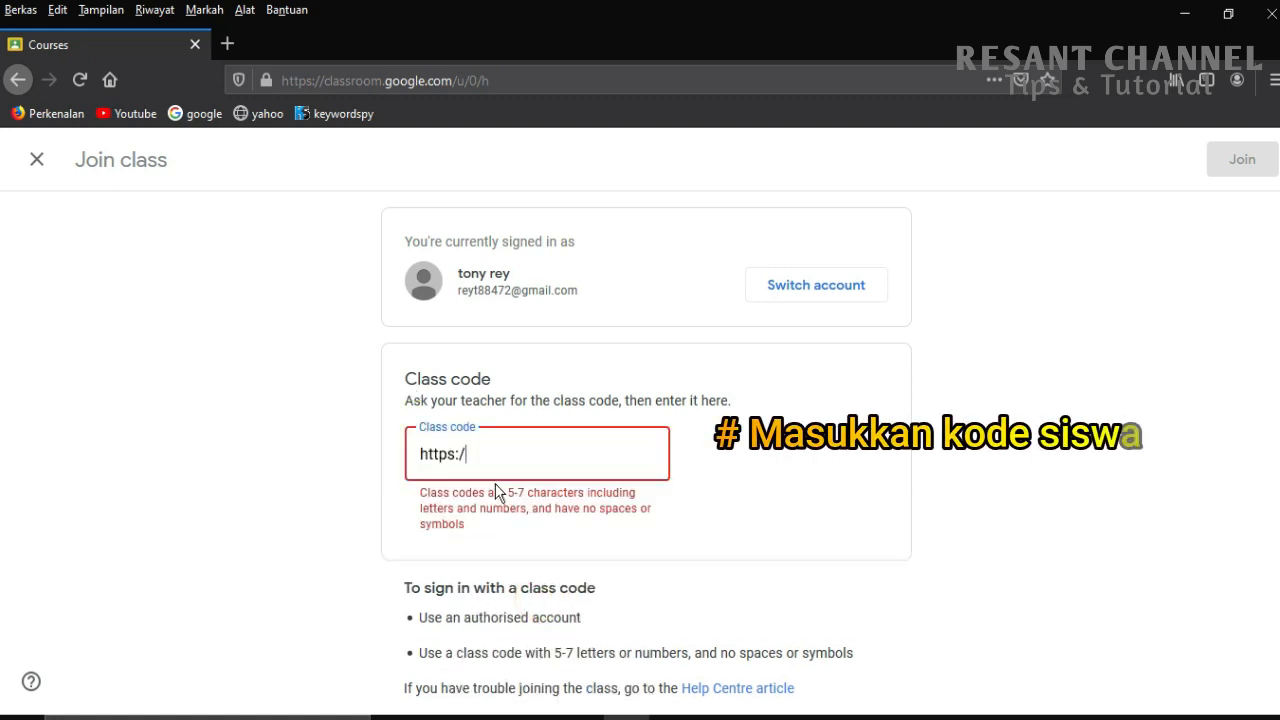
left_click_drag(481, 458, 386, 459)
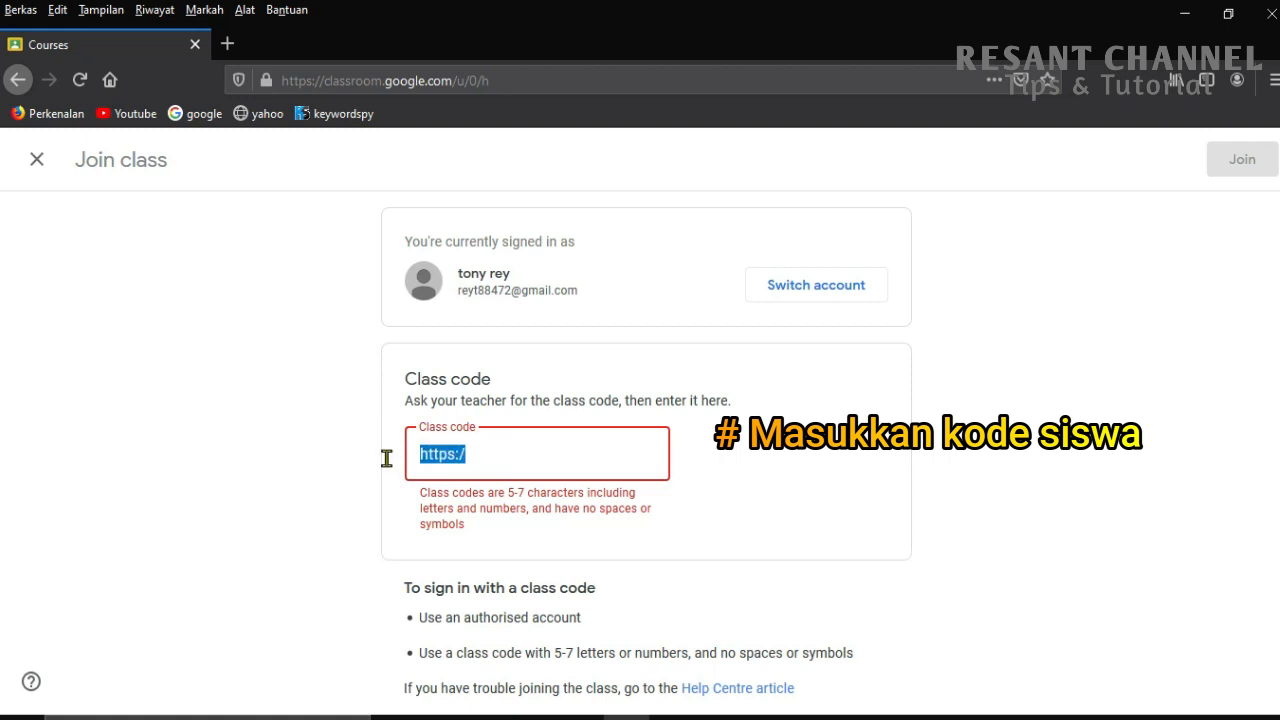
key("BackSpace")
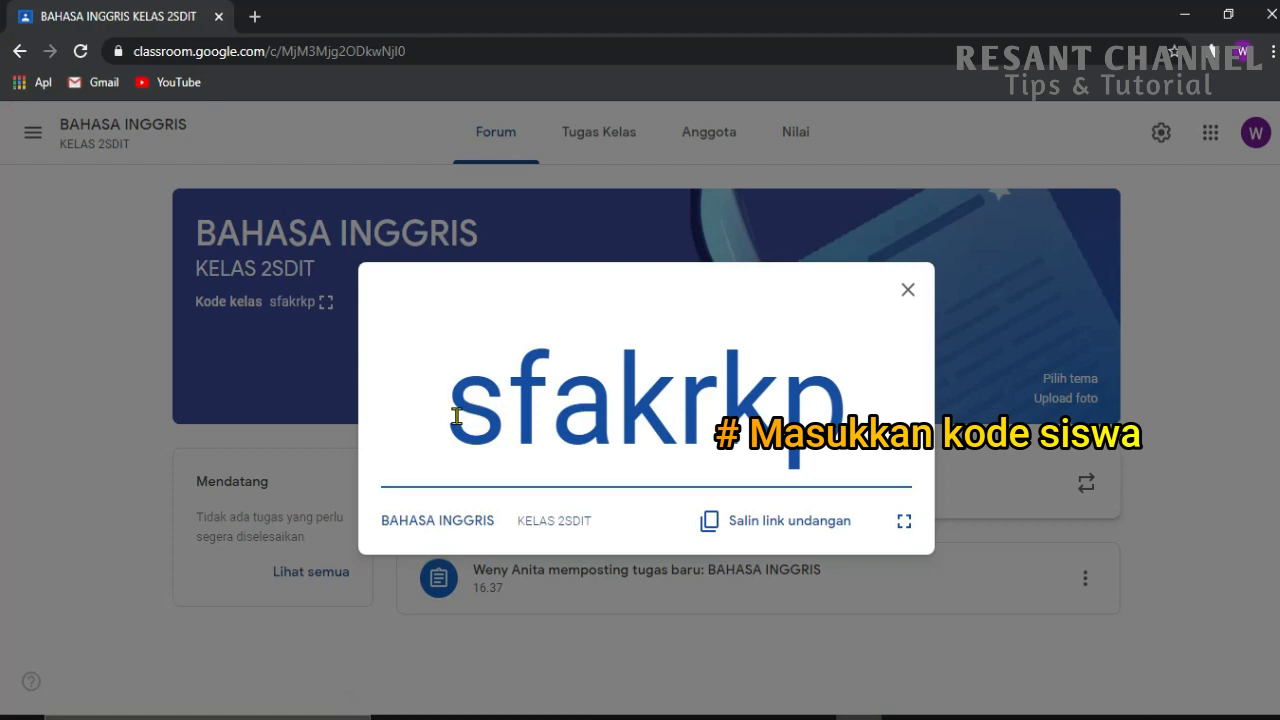
Switch to Chrome and copy the enlarged class code of the BAHASA INGGRIS class.
left_click_drag(455, 415, 855, 405)
right_click(746, 405)
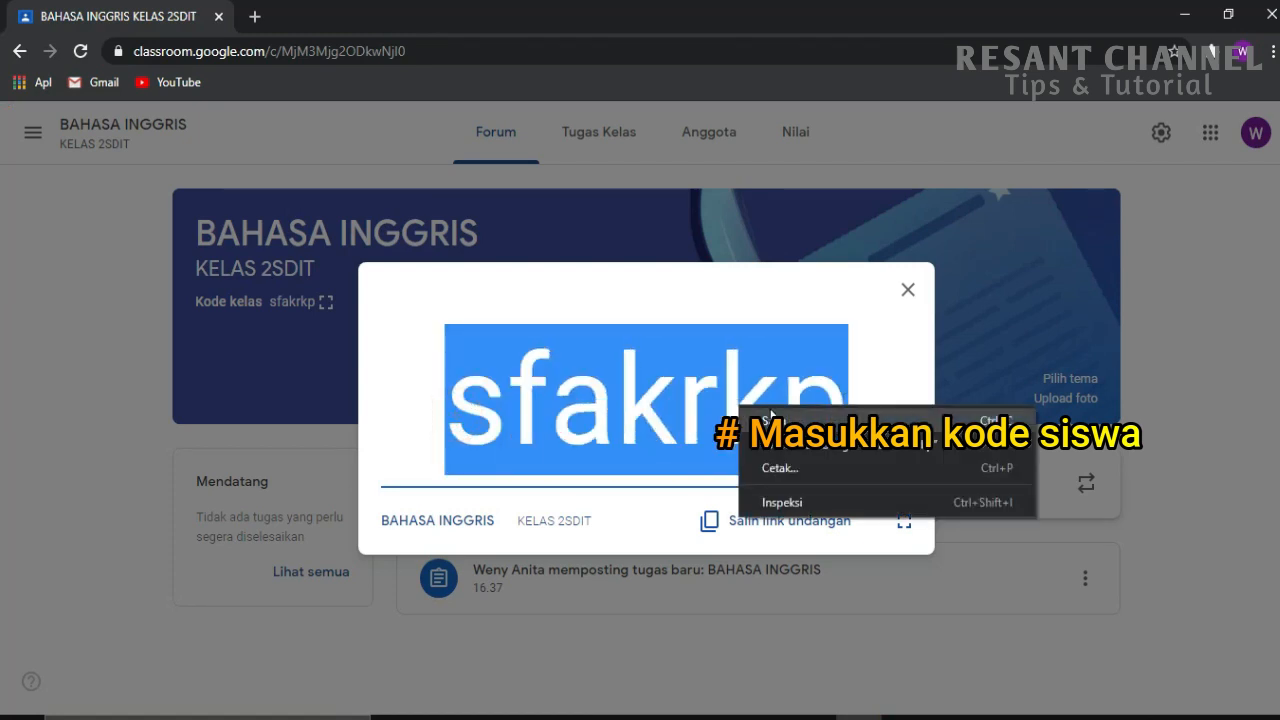
left_click(772, 415)
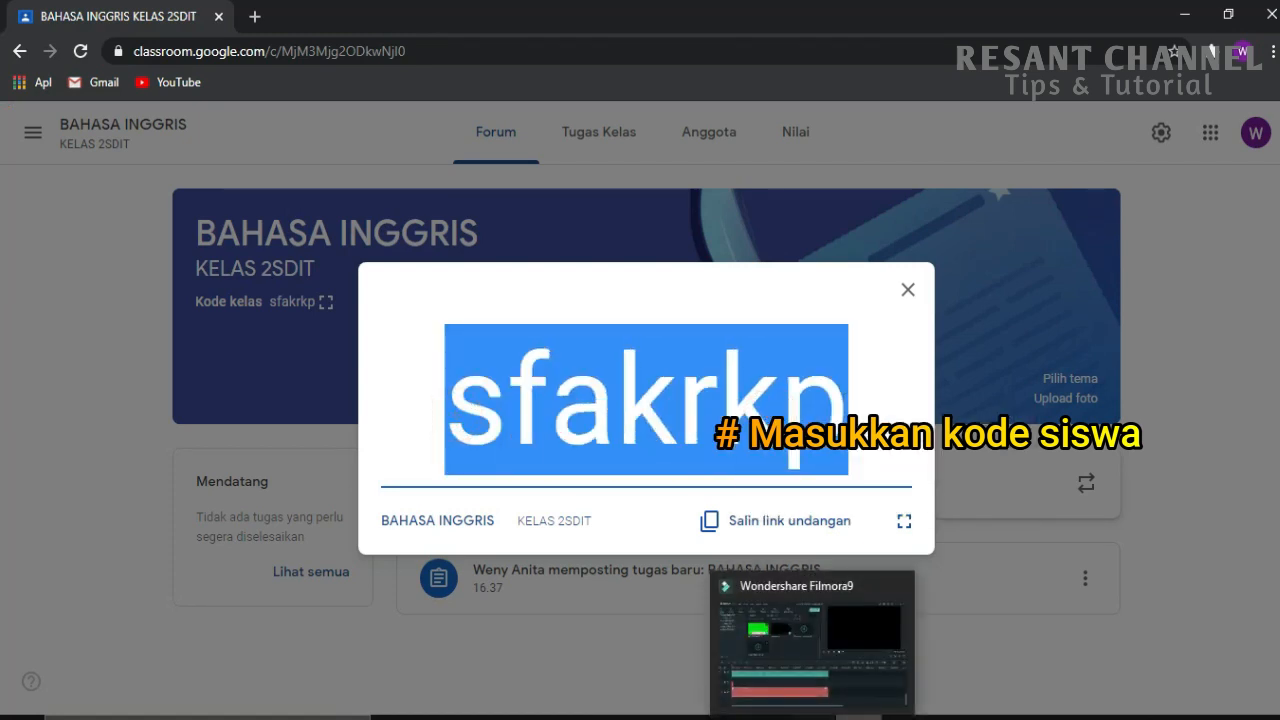
Return to Firefox, paste the copied code into the Class code field, and join the class.
left_click(627, 717)
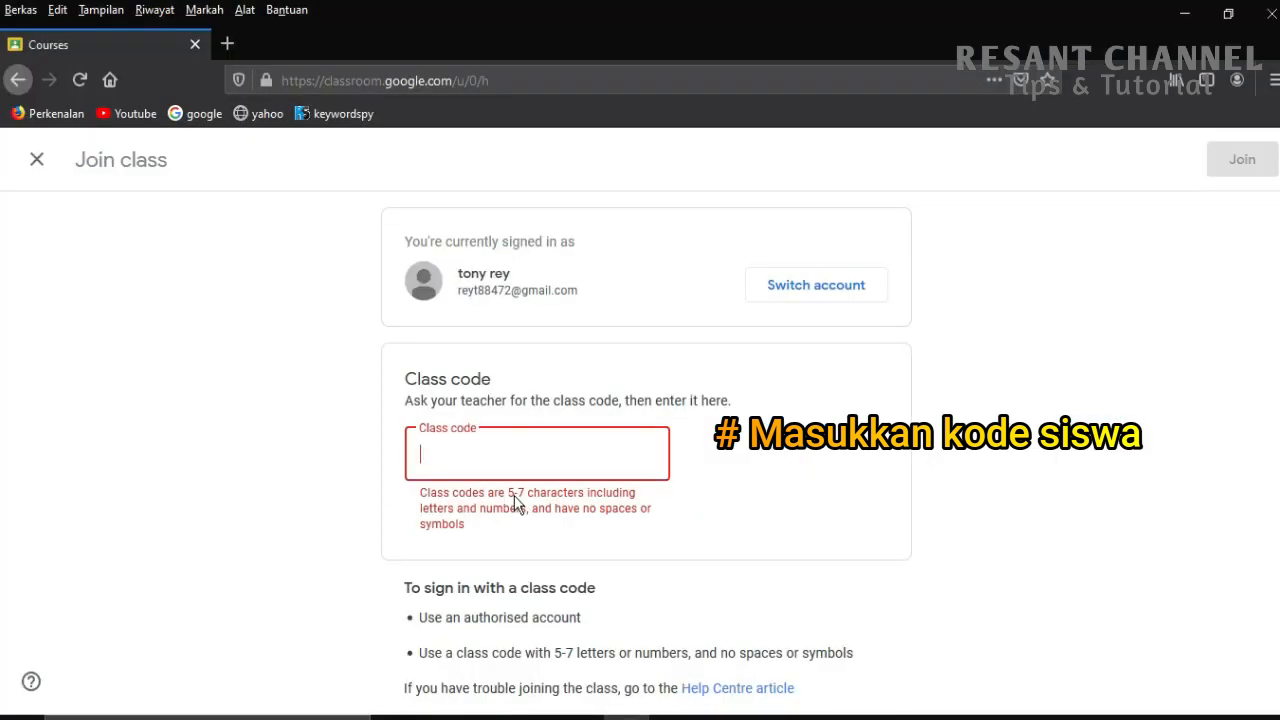
right_click(486, 457)
left_click(556, 546)
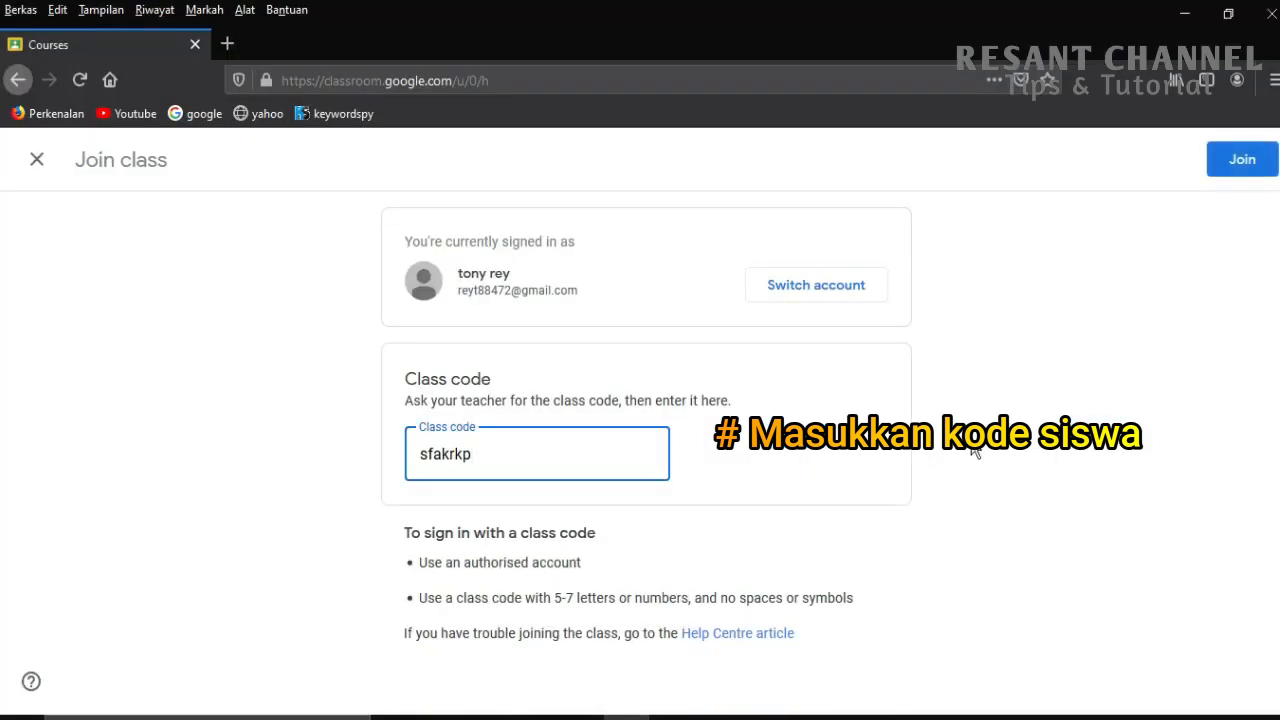
left_click(1244, 161)
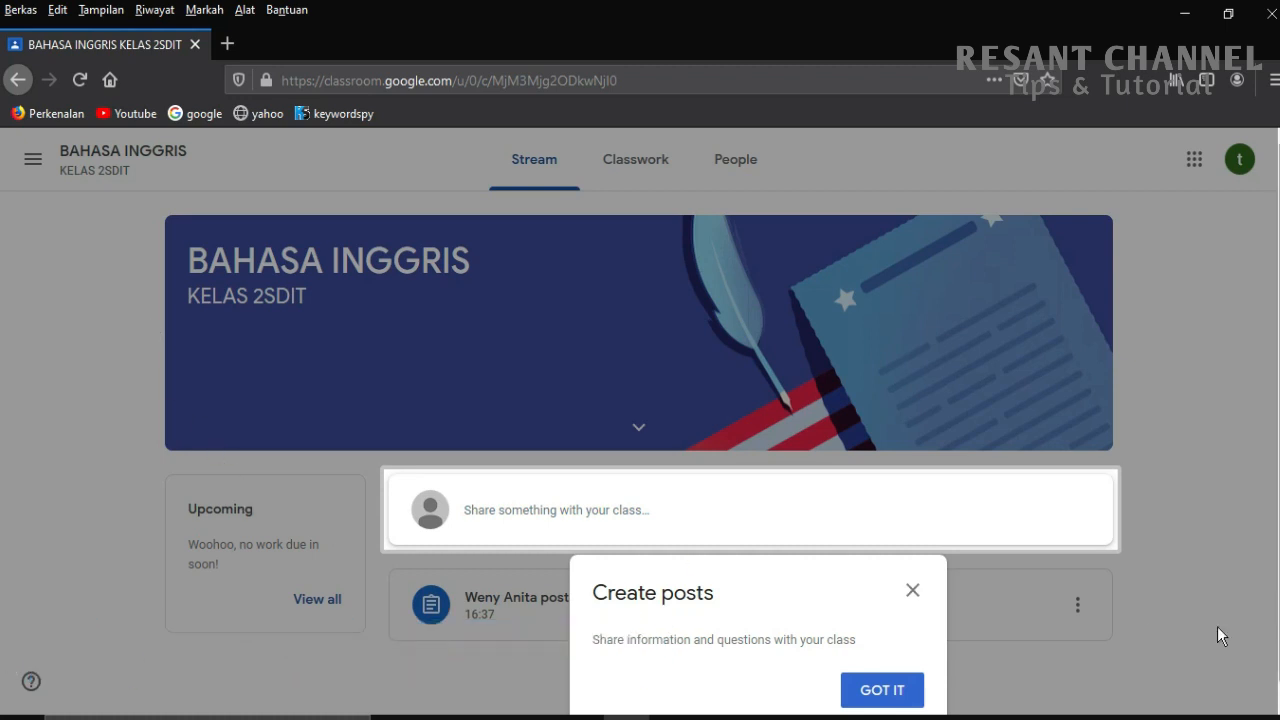
Dismiss the Create posts tip and open the BAHASA INGGRIS assignment from the stream, closing the tip about adding files.
left_click(913, 592)
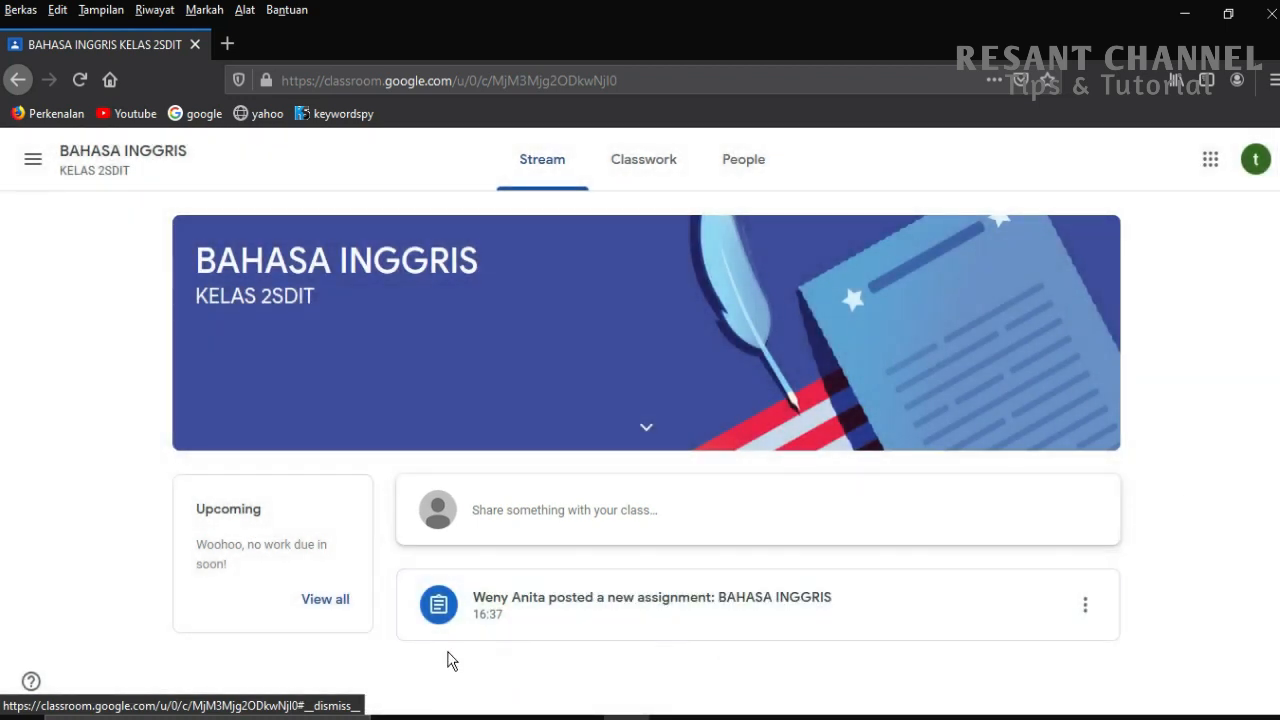
left_click(545, 610)
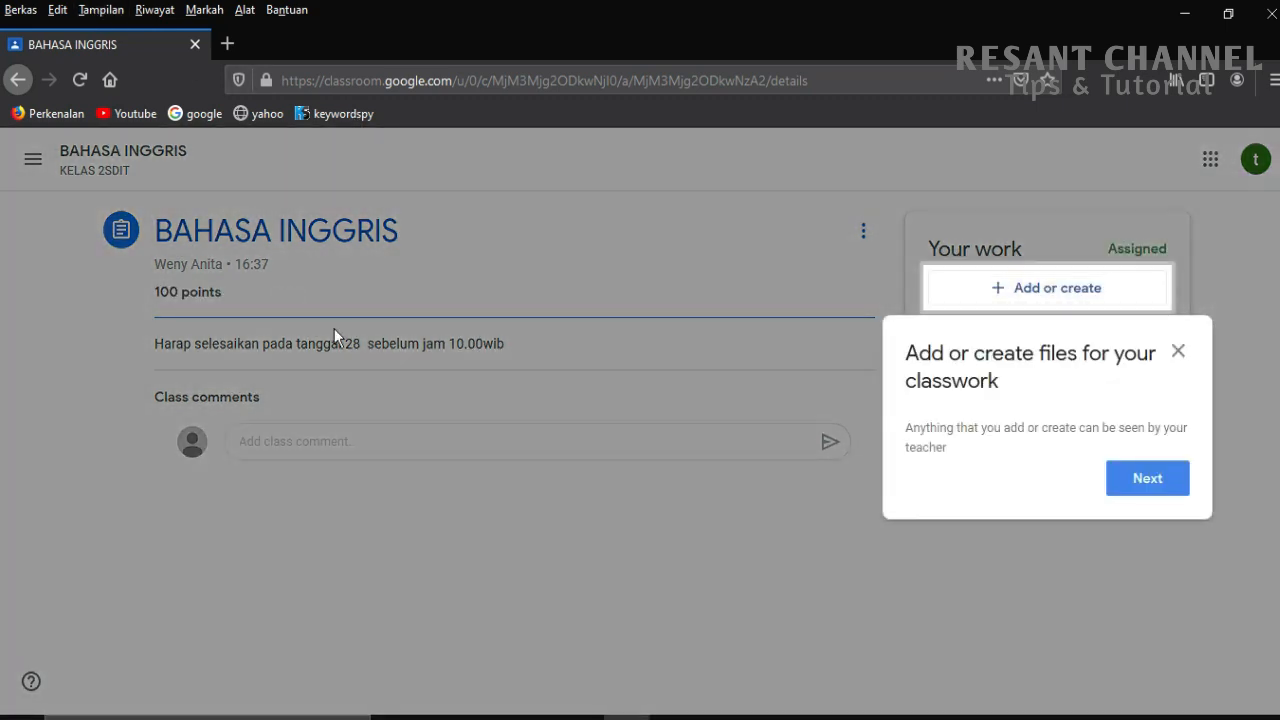
left_click(1179, 354)
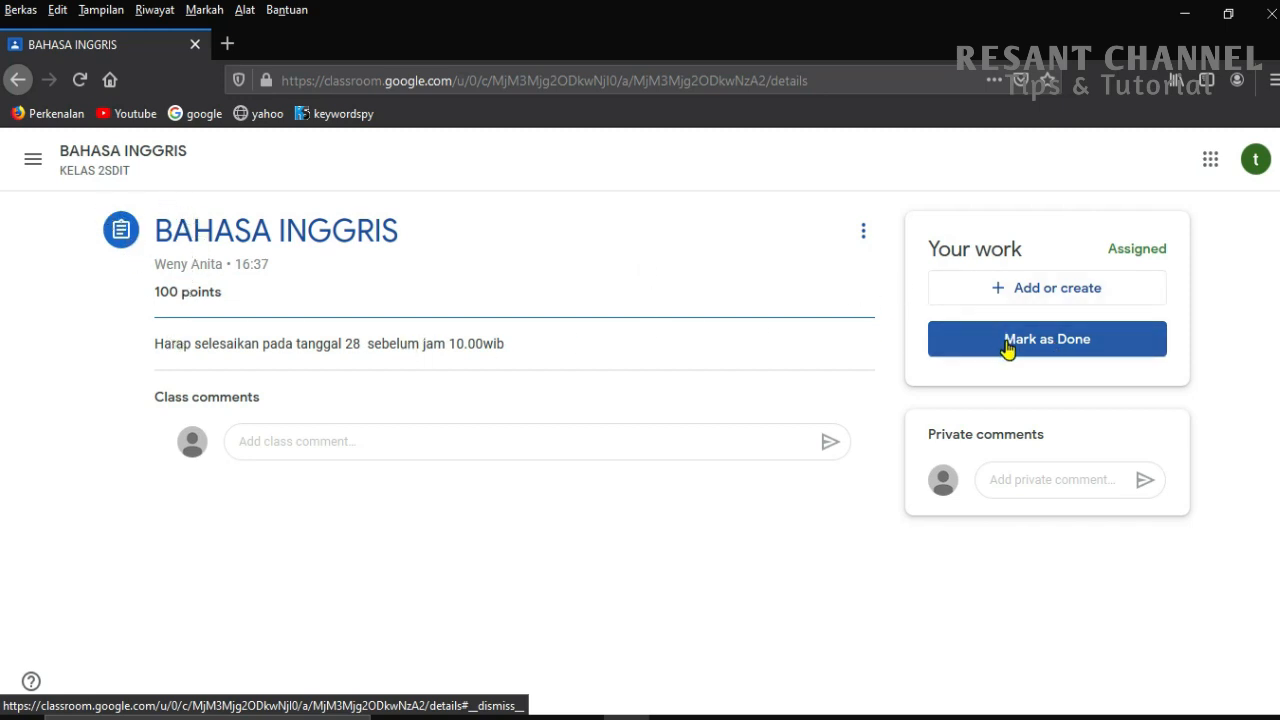
double_click(279, 229)
left_click(168, 237)
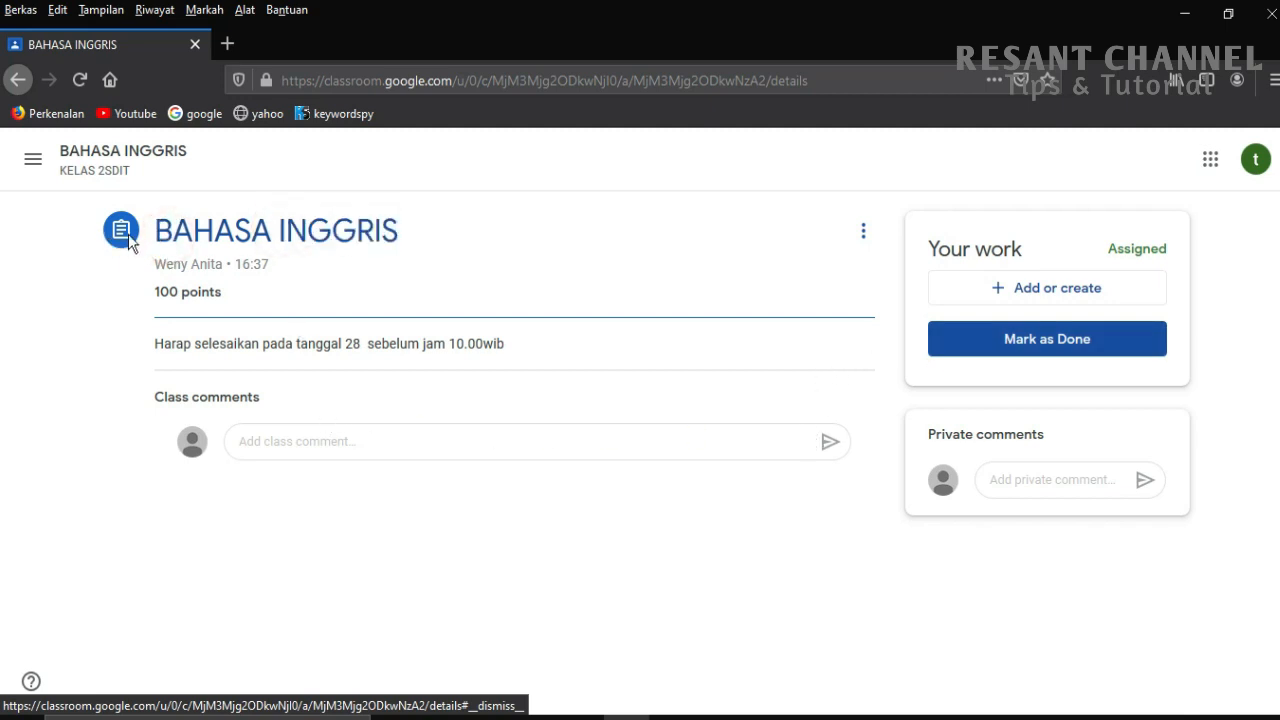
left_click(124, 234)
double_click(179, 248)
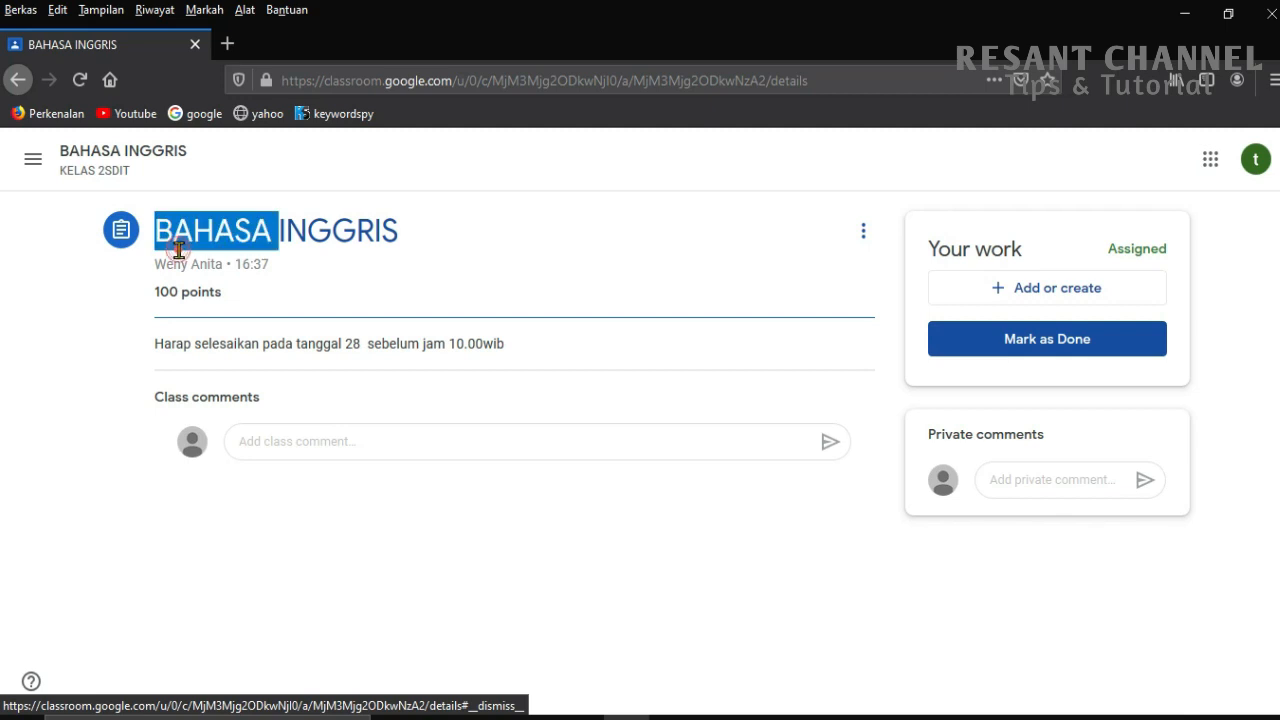
Return to the class stream, view all the upcoming work, and open the BAHASA INGGRIS assignment from the to-do list.
left_click(20, 79)
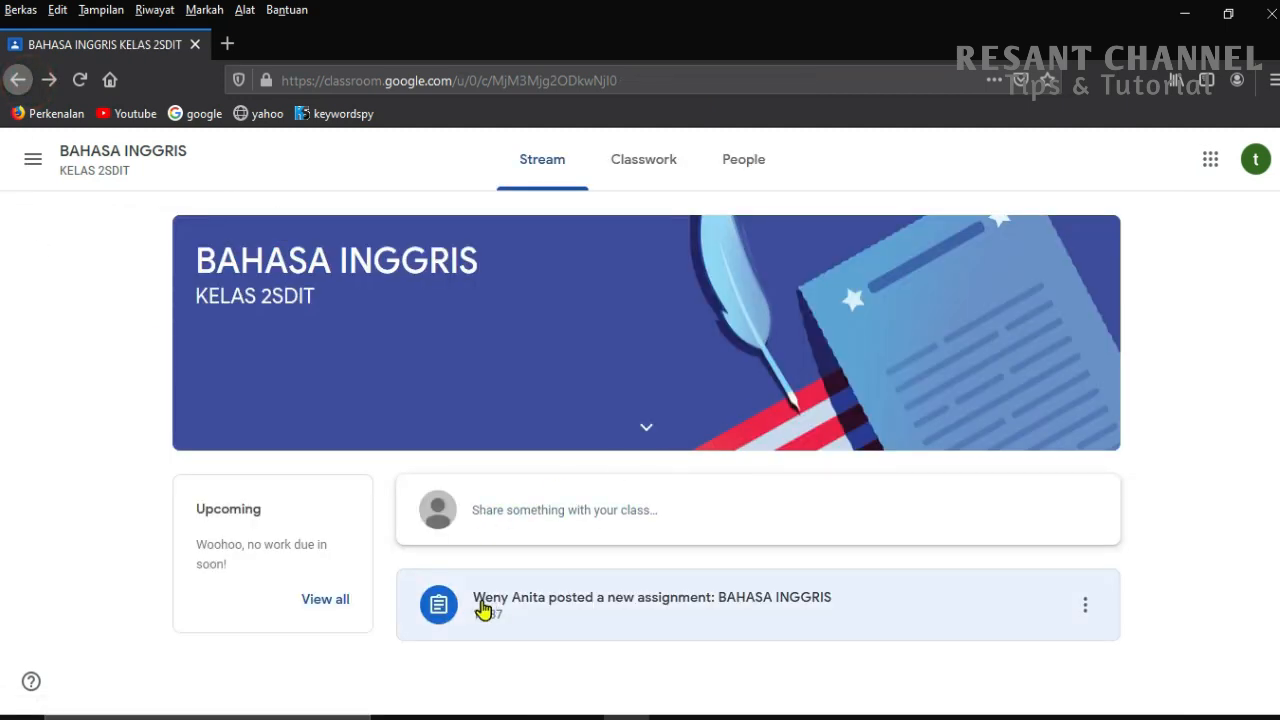
left_click(327, 601)
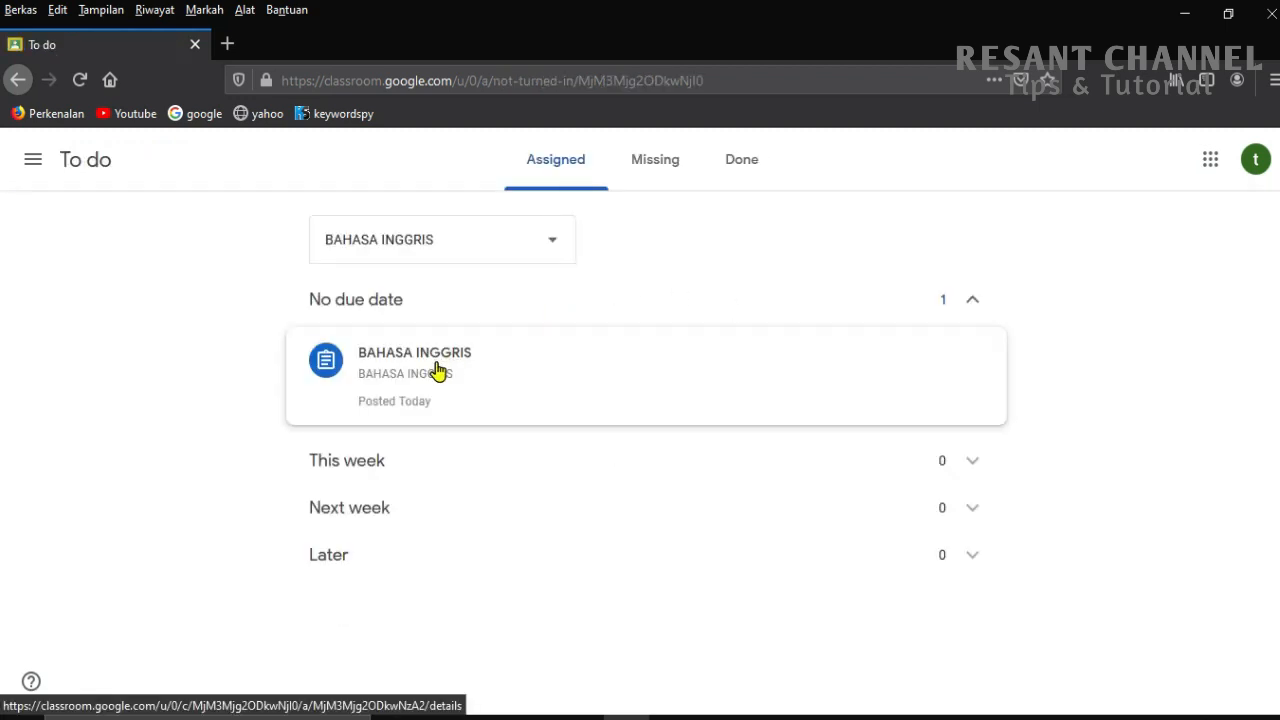
left_click(449, 366)
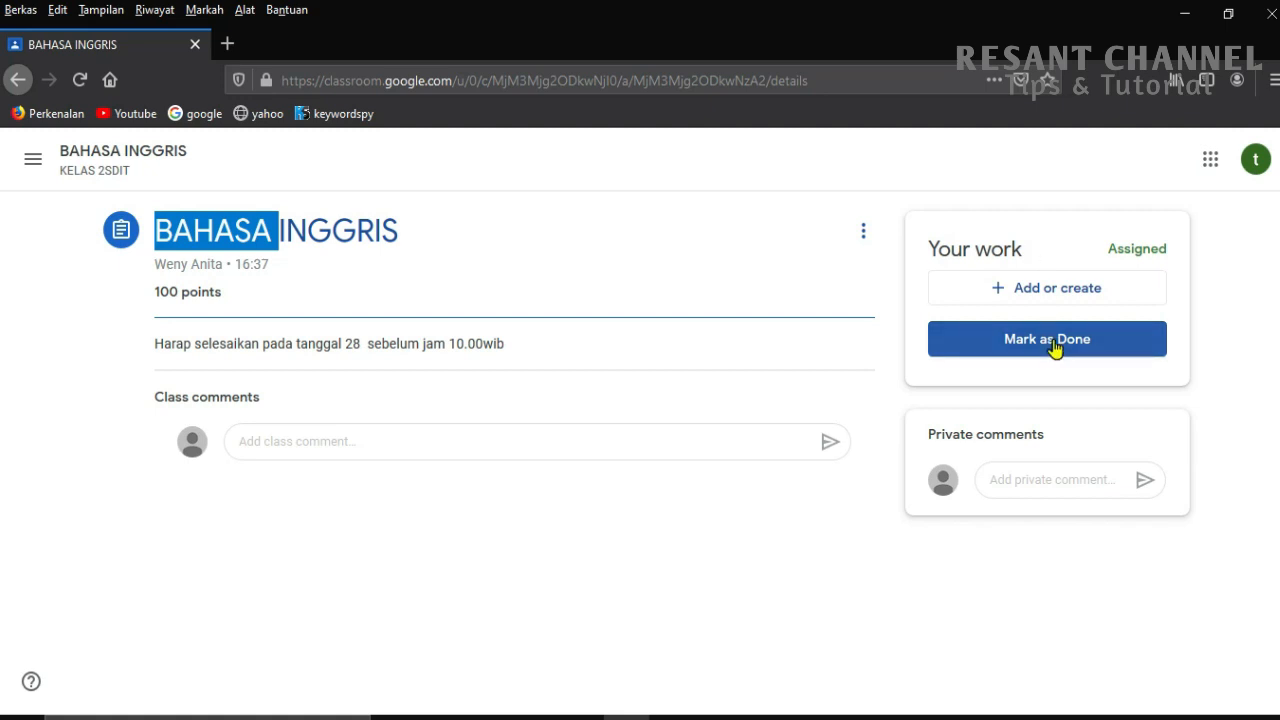
Attach the image file jawaban from the HP_TOOLS (F:) drive to the assignment as an uploaded file.
left_click(1068, 298)
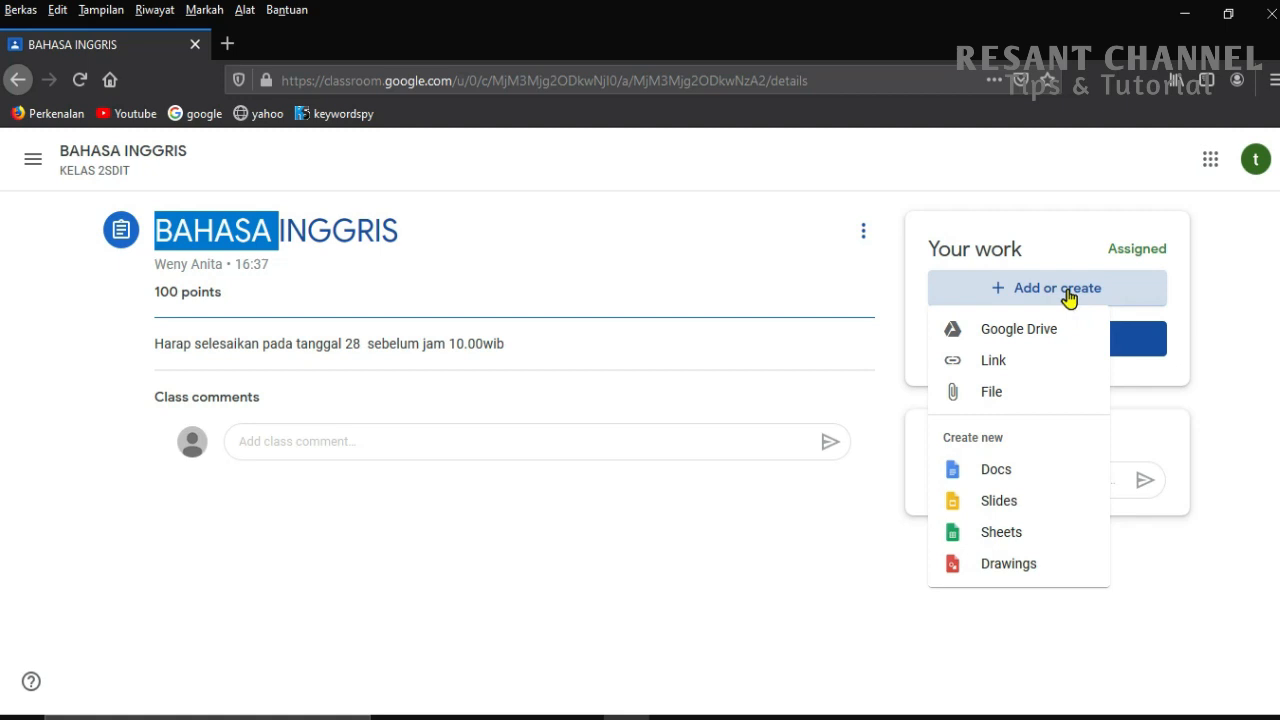
left_click(1178, 288)
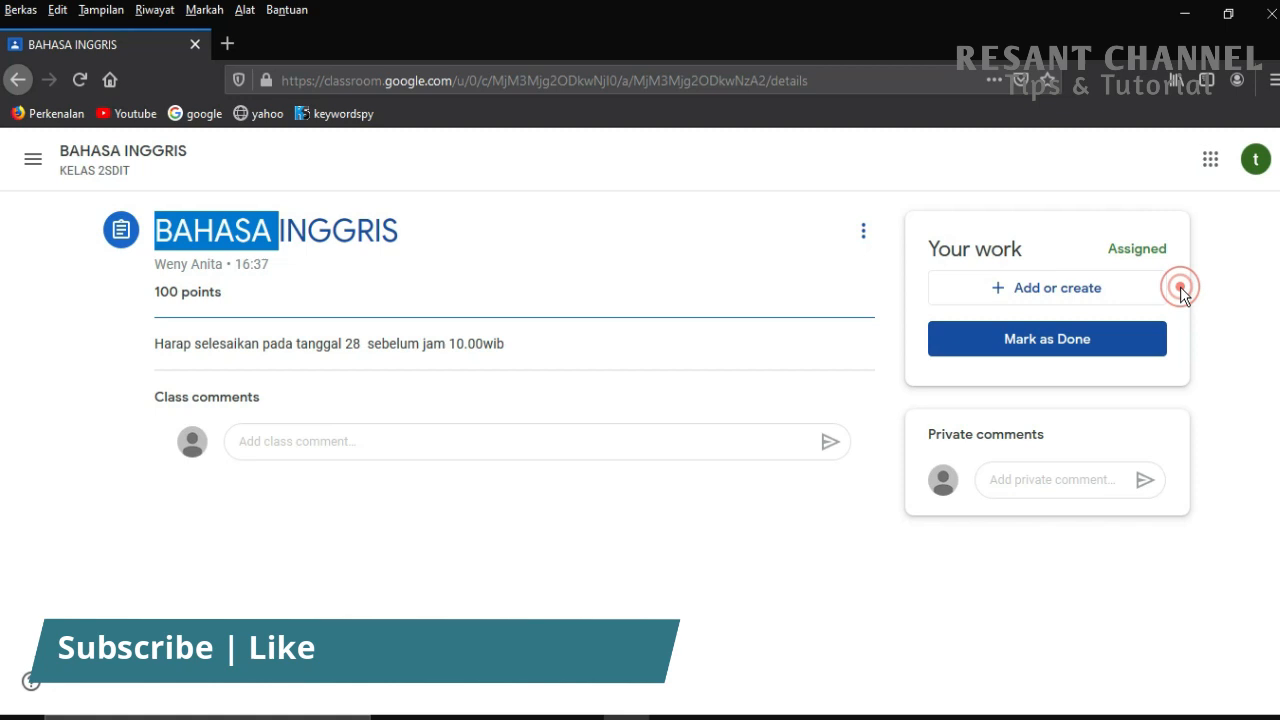
left_click(1064, 295)
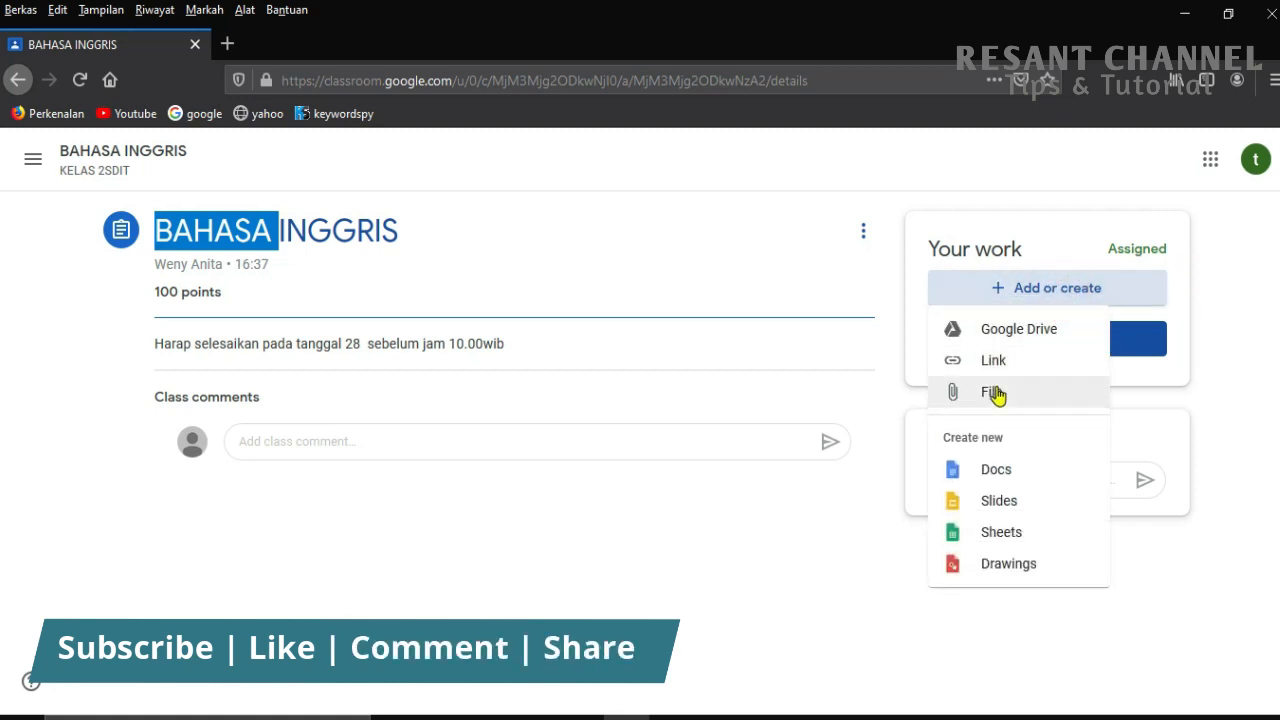
left_click(995, 394)
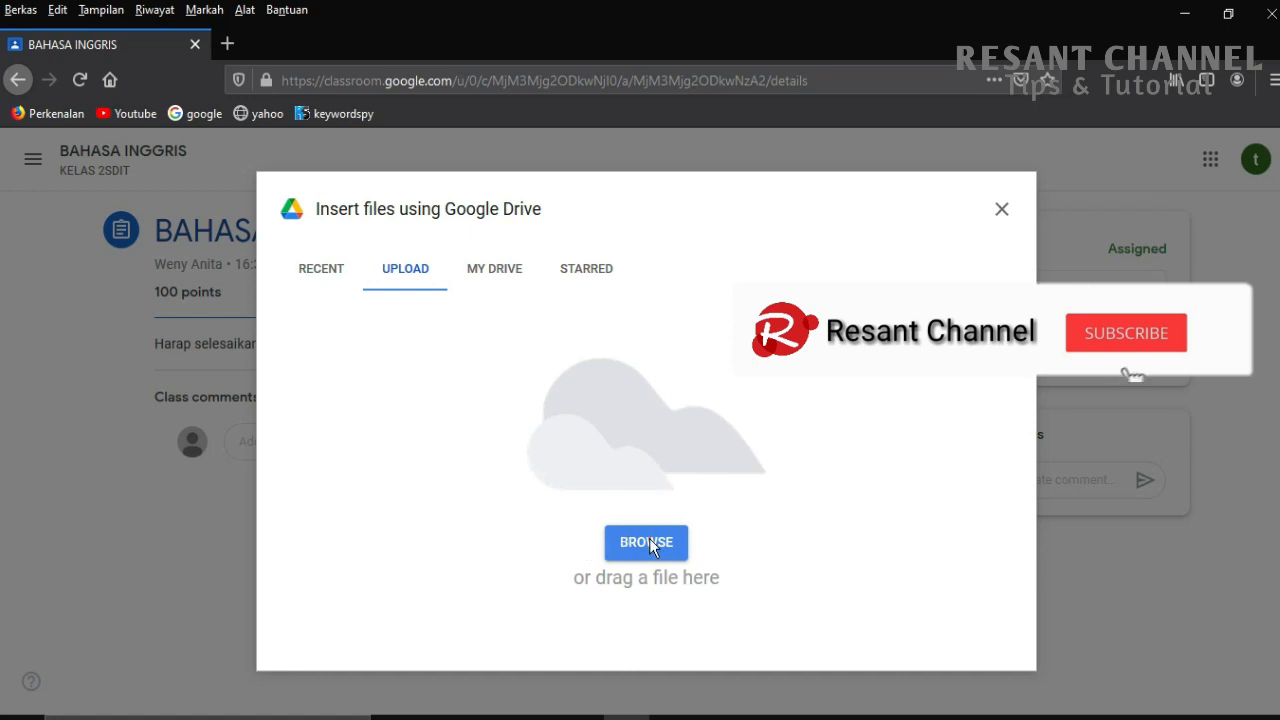
left_click(649, 543)
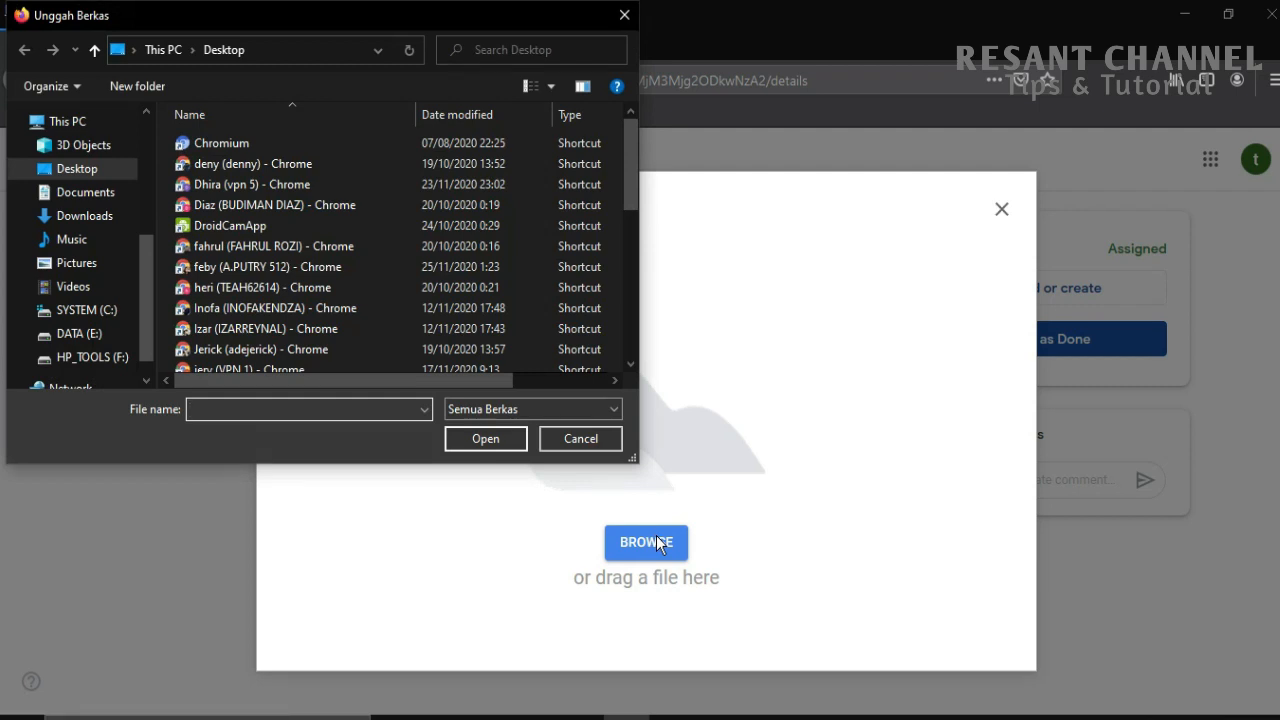
left_click(85, 357)
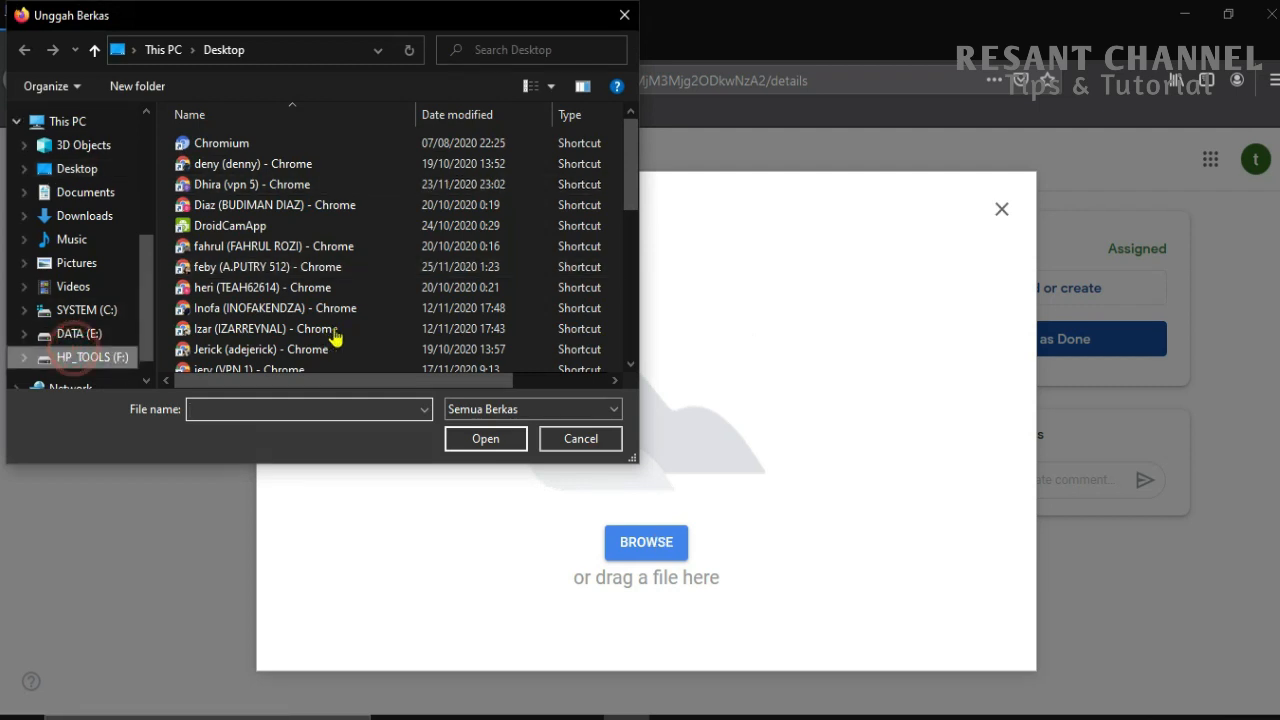
left_click(248, 330)
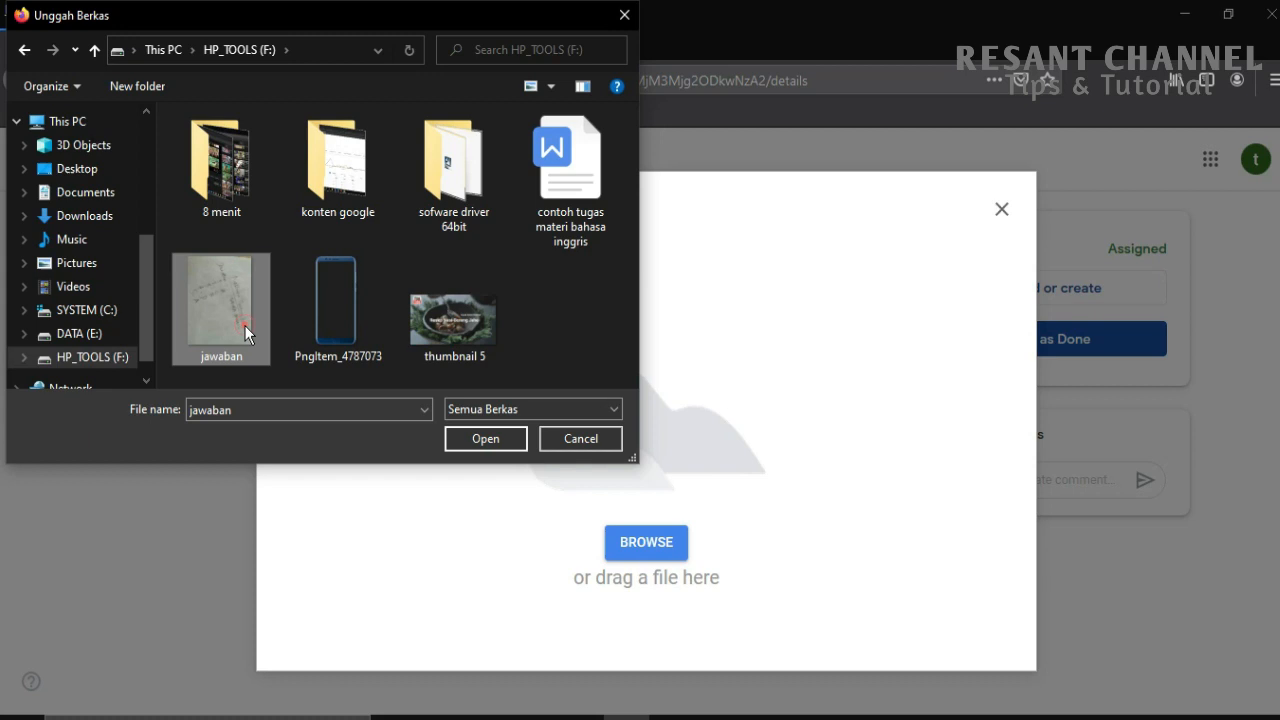
left_click(486, 432)
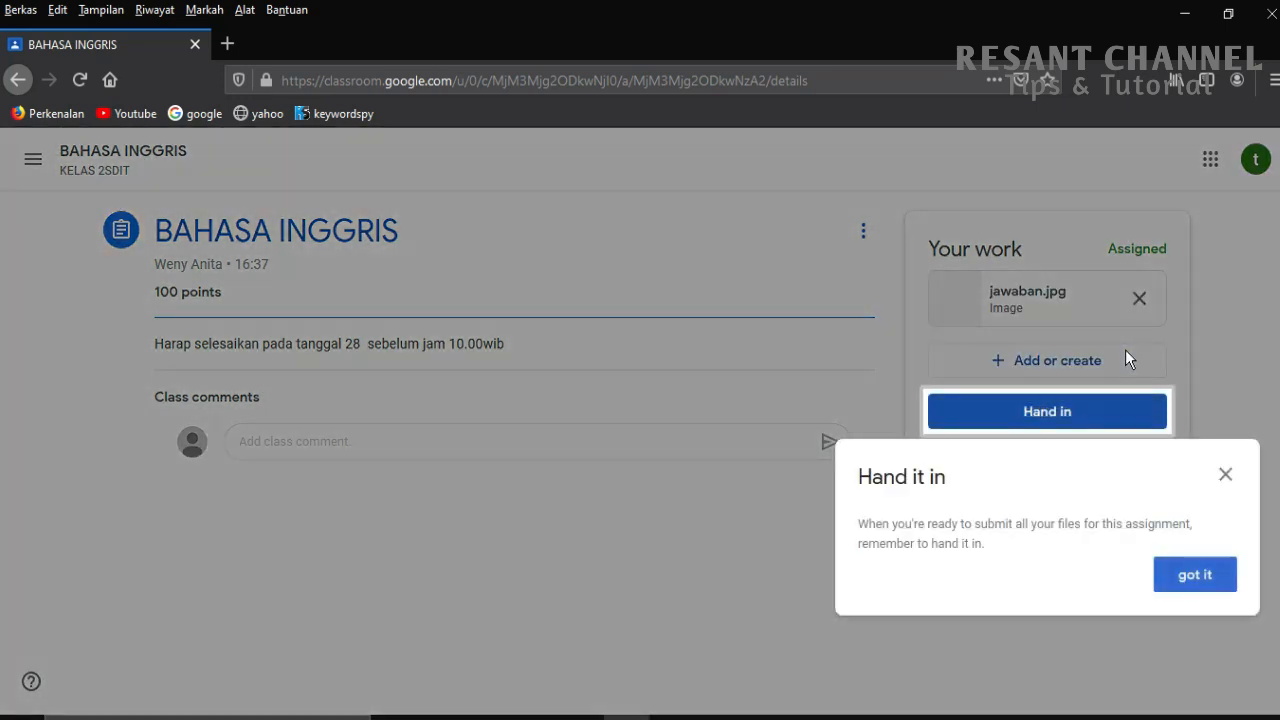
Dismiss the Hand it in tip, preview the attached jawaban.jpg image, and close the preview.
left_click(1226, 480)
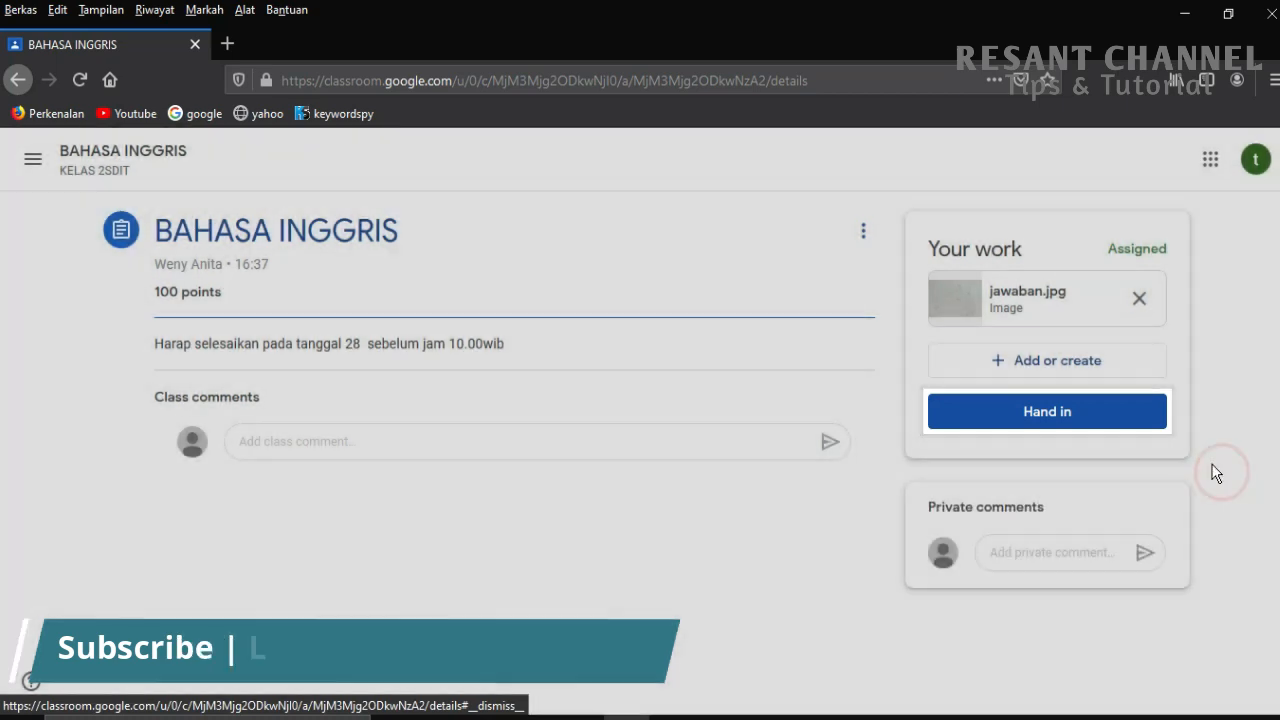
left_click(952, 303)
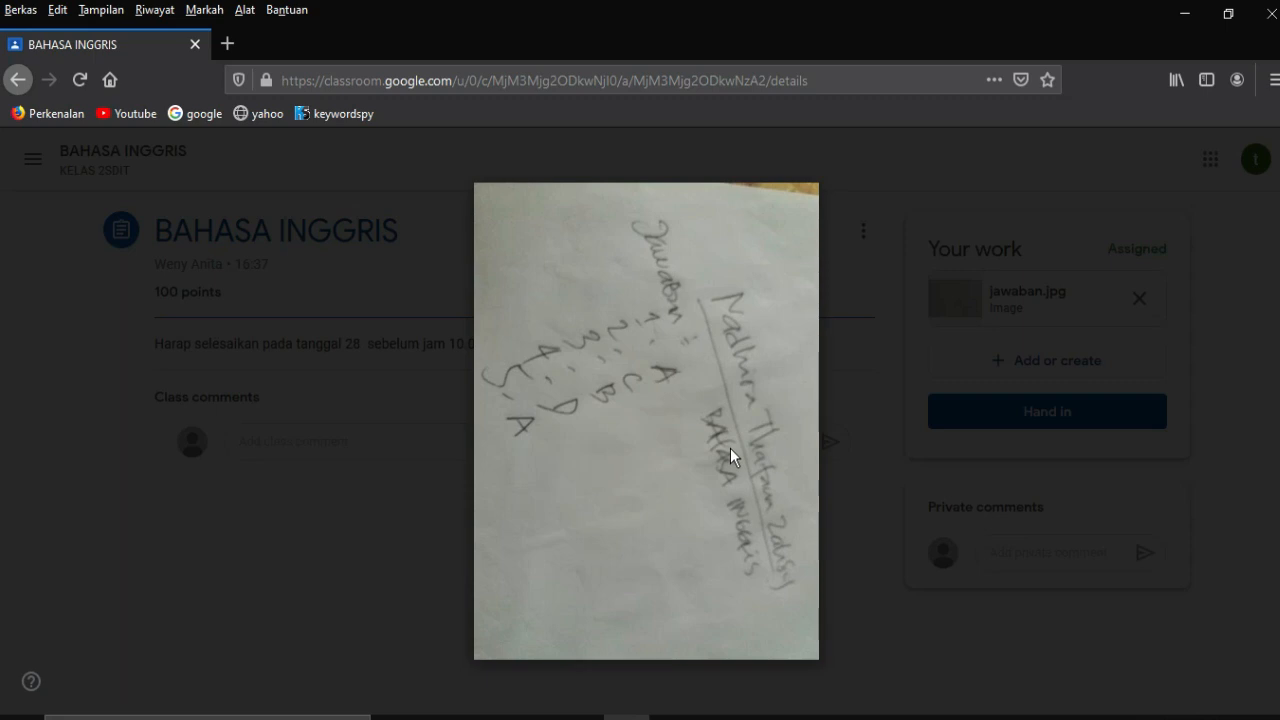
left_click(858, 194)
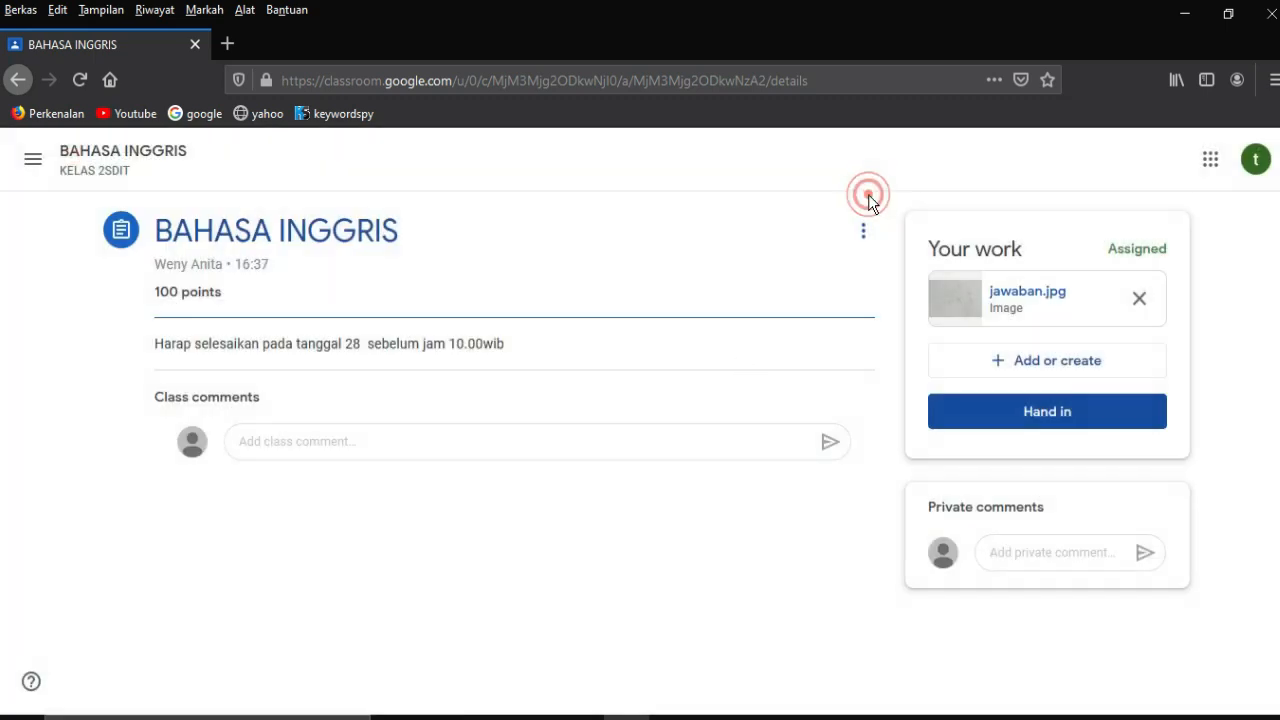